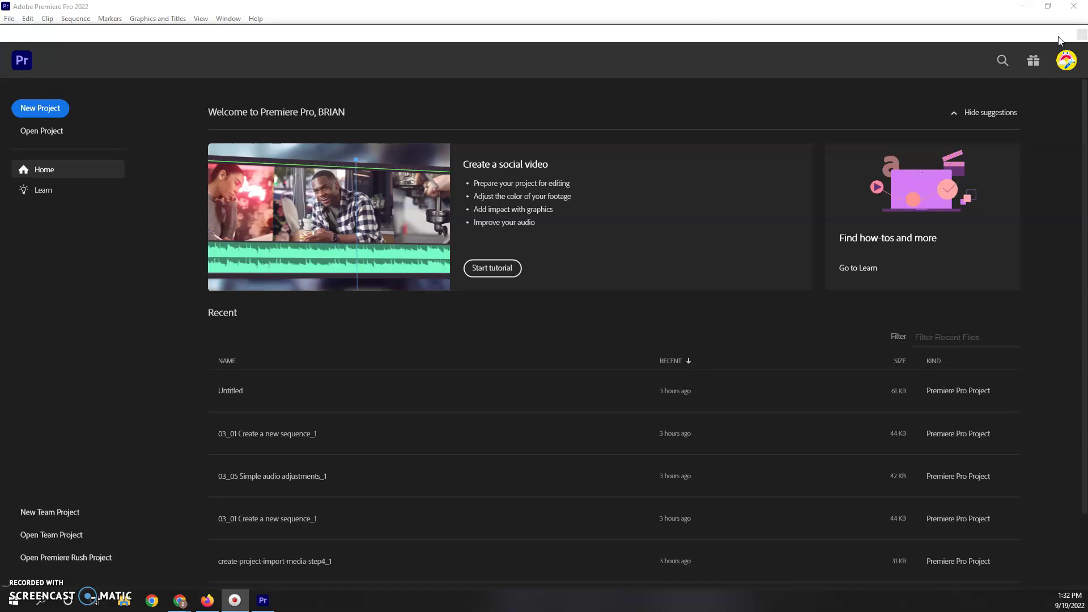
- Download the practice files for the Learn editing skills tutorial and look inside the downloaded create-edit-sequence archive
mouse_move(928, 34)
mouse_down()
mouse_move(918, 42)
mouse_move(950, 53)
mouse_move(933, 42)
mouse_move(943, 29)
mouse_up()
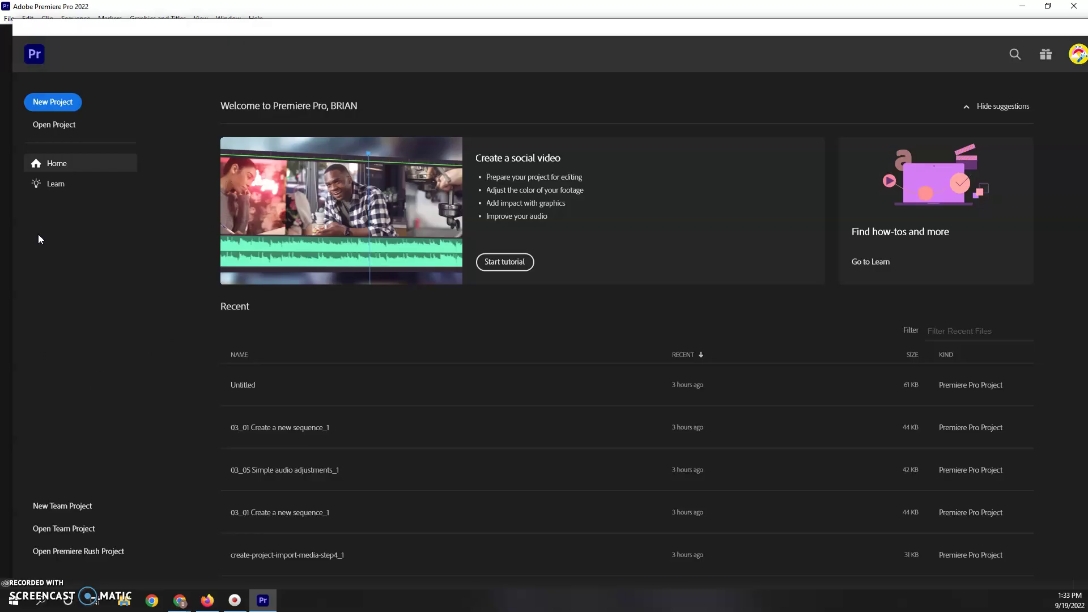
click(64, 187)
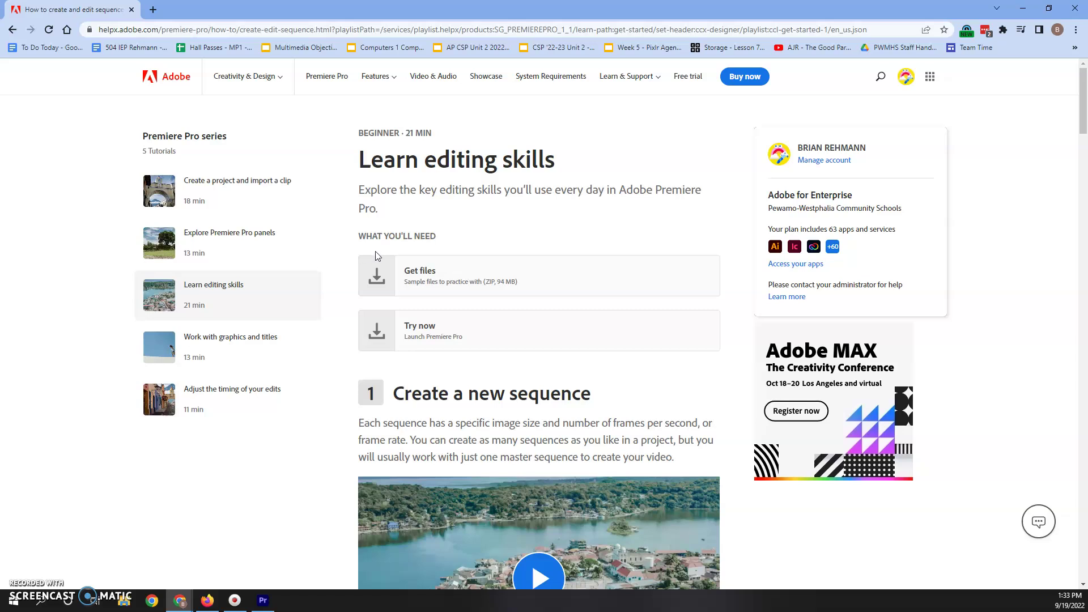
click(432, 278)
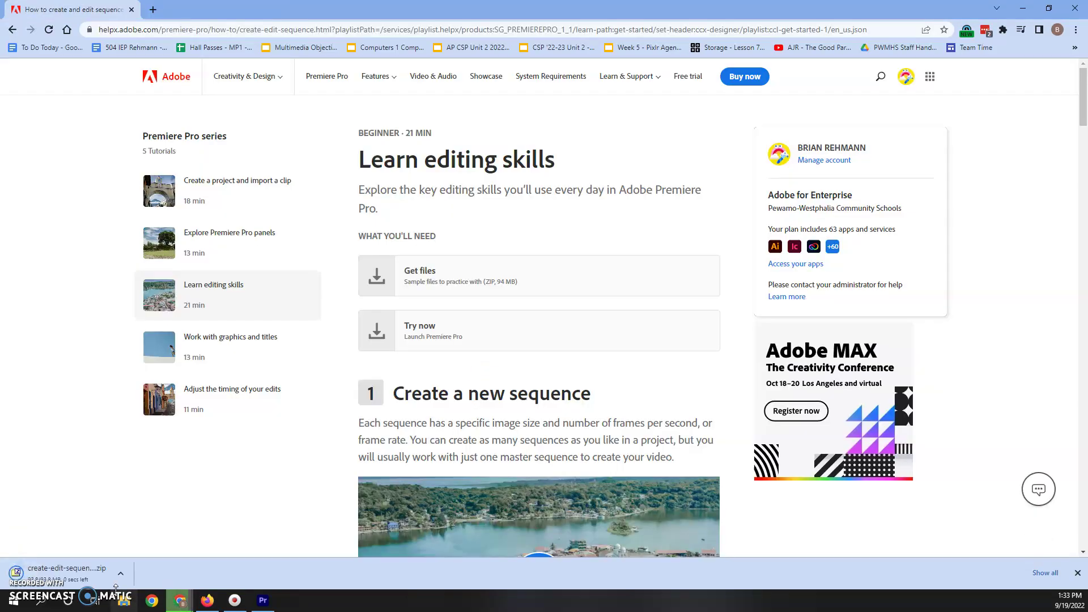
click(77, 574)
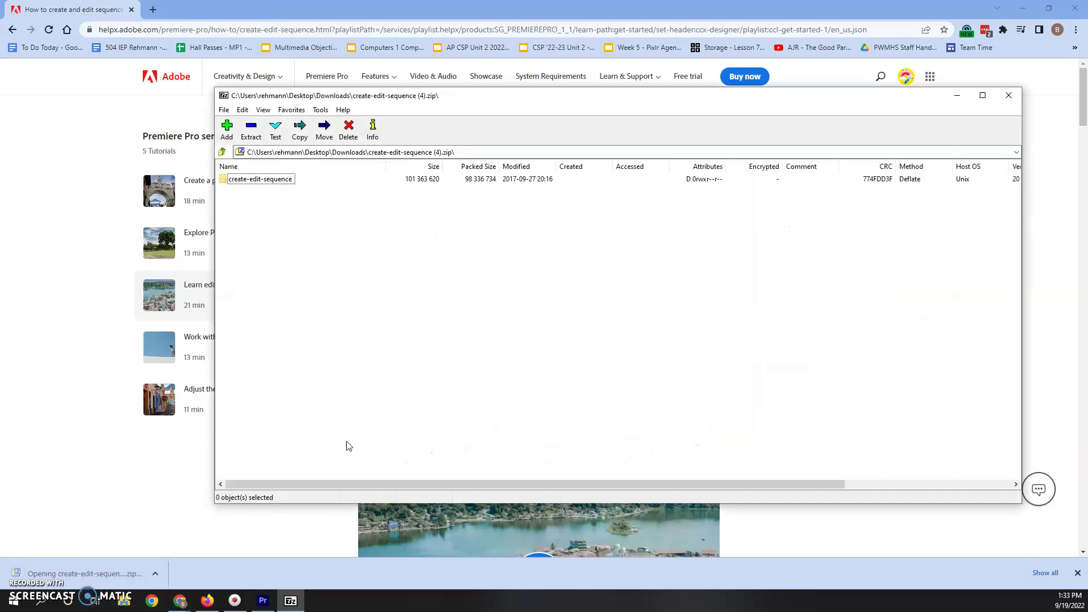
click(251, 180)
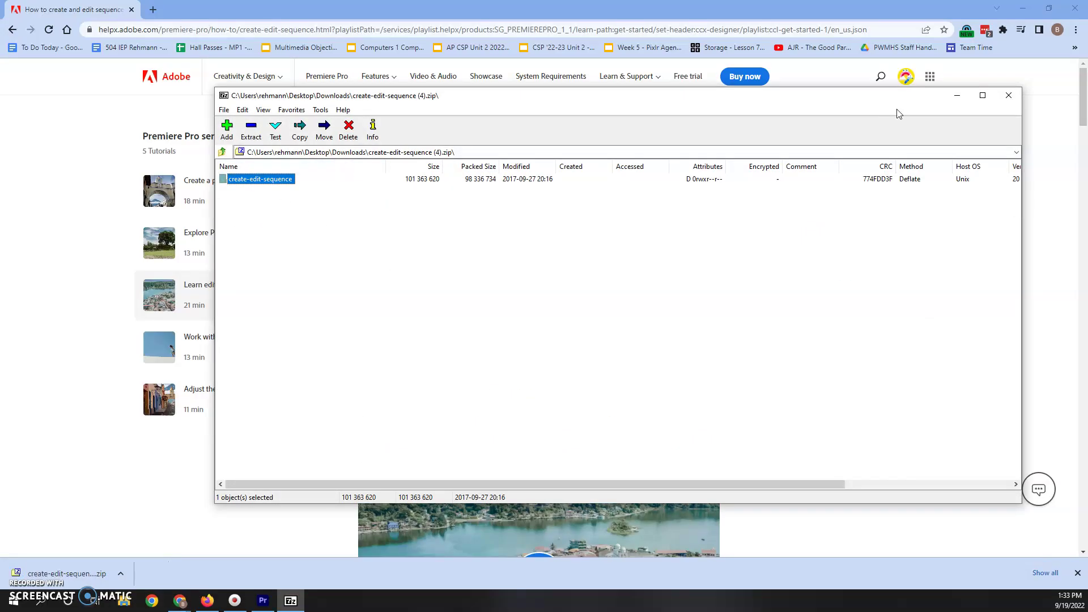
click(1008, 98)
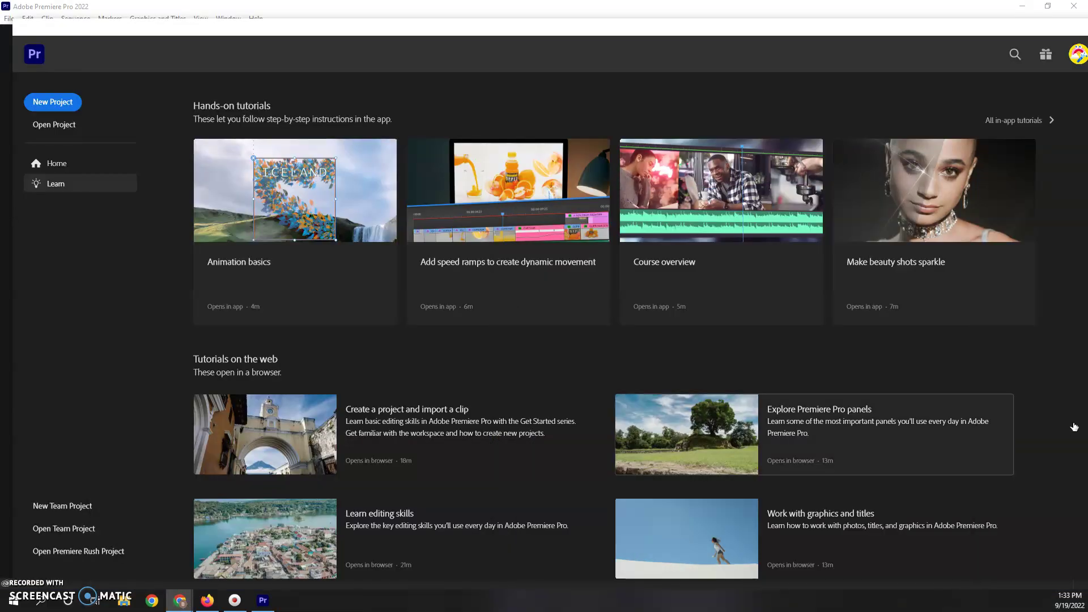
- Create a new project named Untitled without selecting any media, replacing the existing project of that name
click(52, 104)
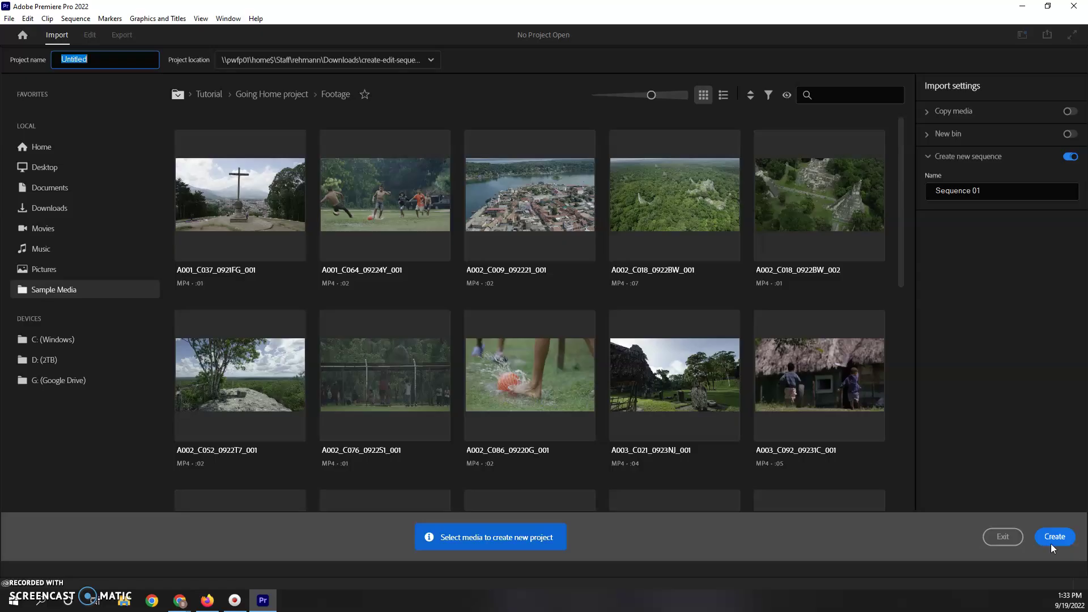
click(1057, 544)
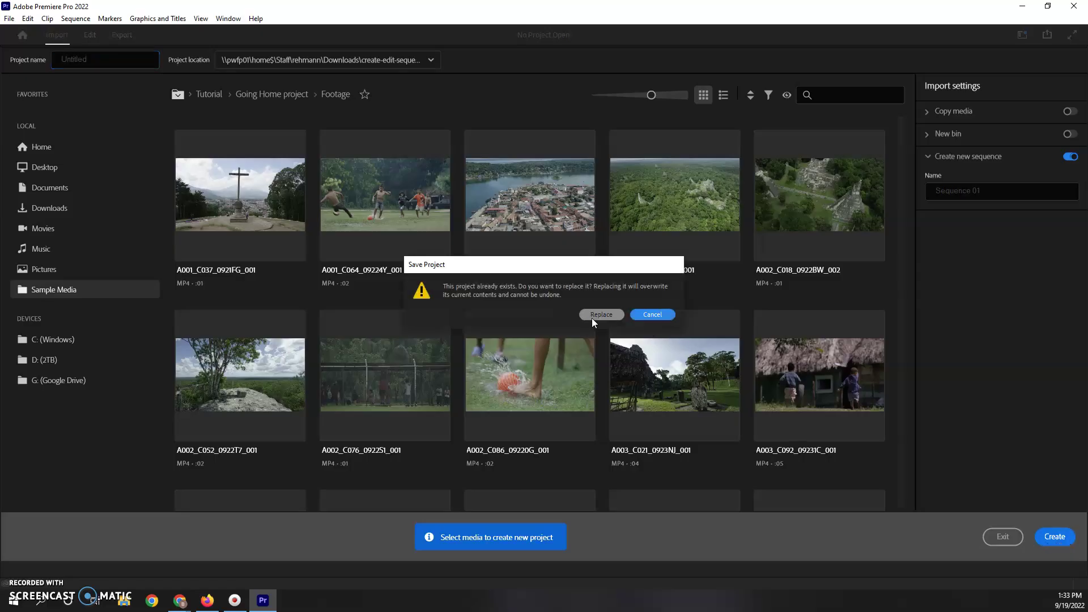
click(597, 317)
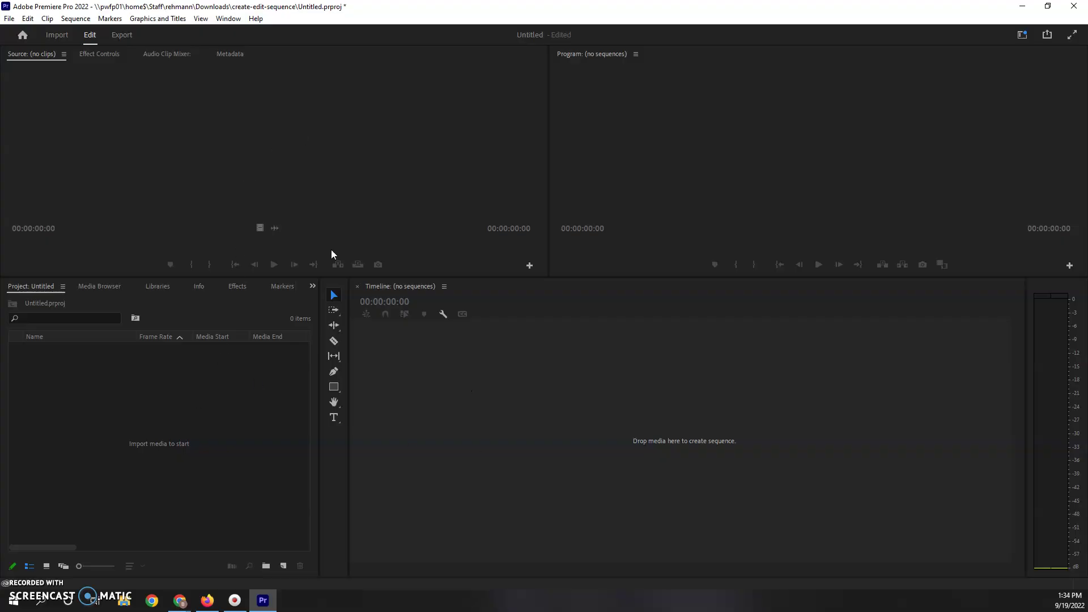
- Create a new sequence named Sequence 01 from the Digital SLR 1080p preset DSLR 1080p30
click(10, 21)
mouse_move(39, 34)
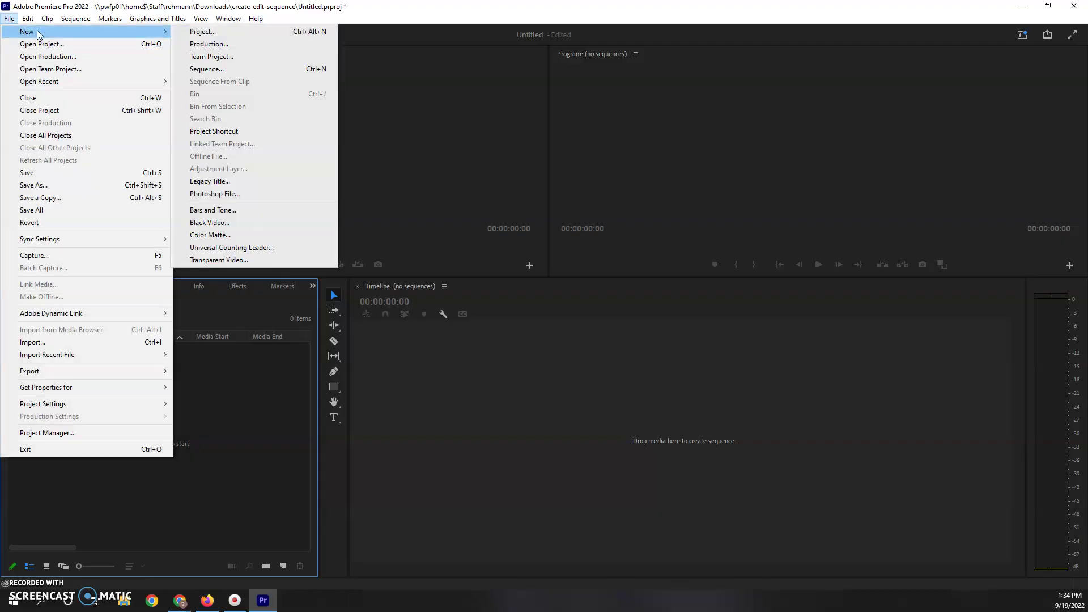
click(229, 73)
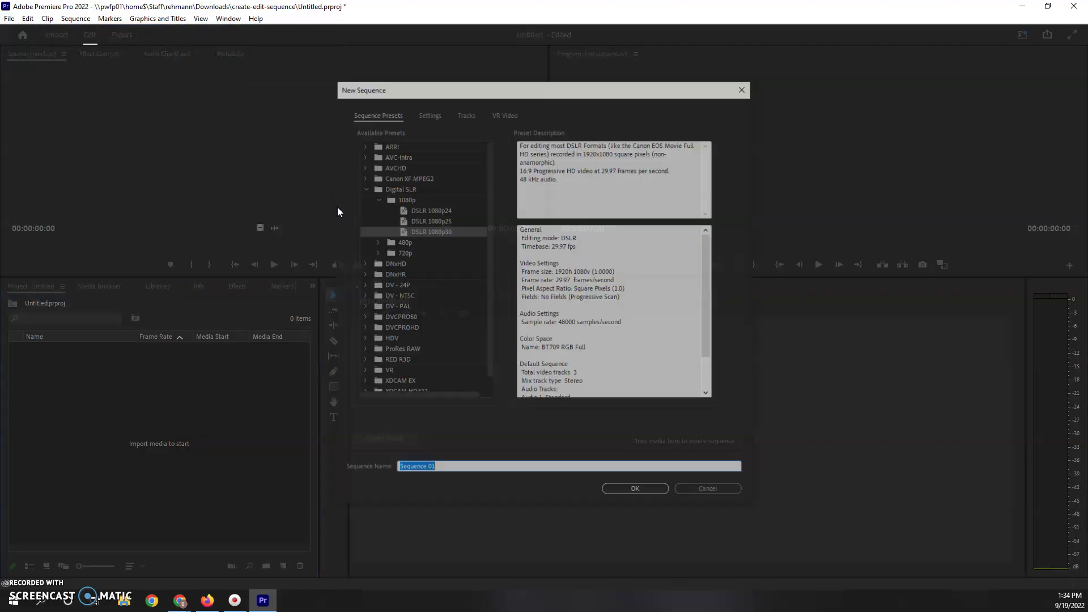
click(364, 188)
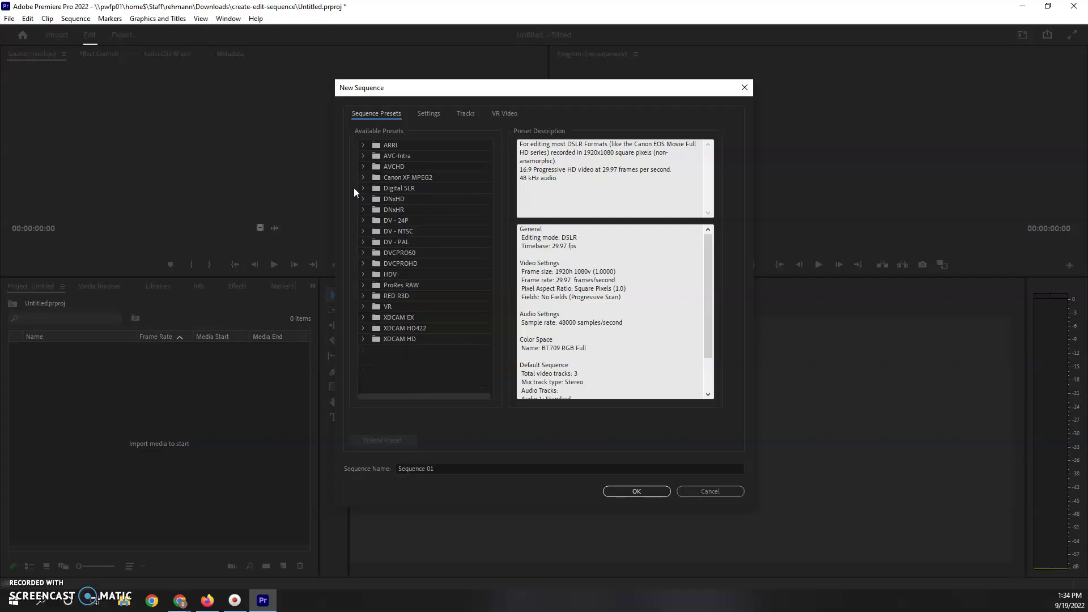
double_click(392, 188)
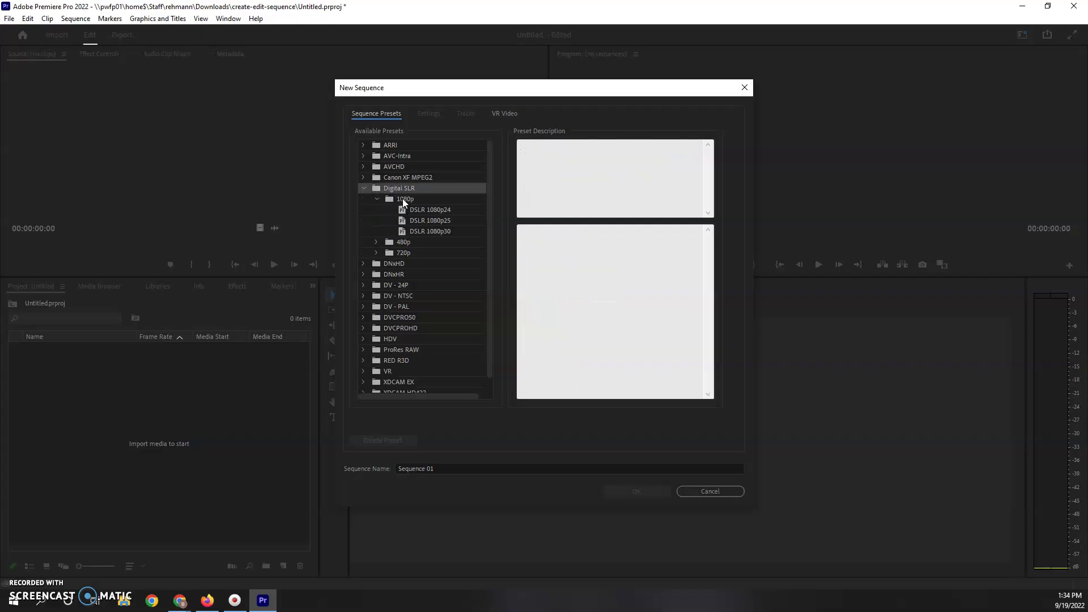
click(423, 231)
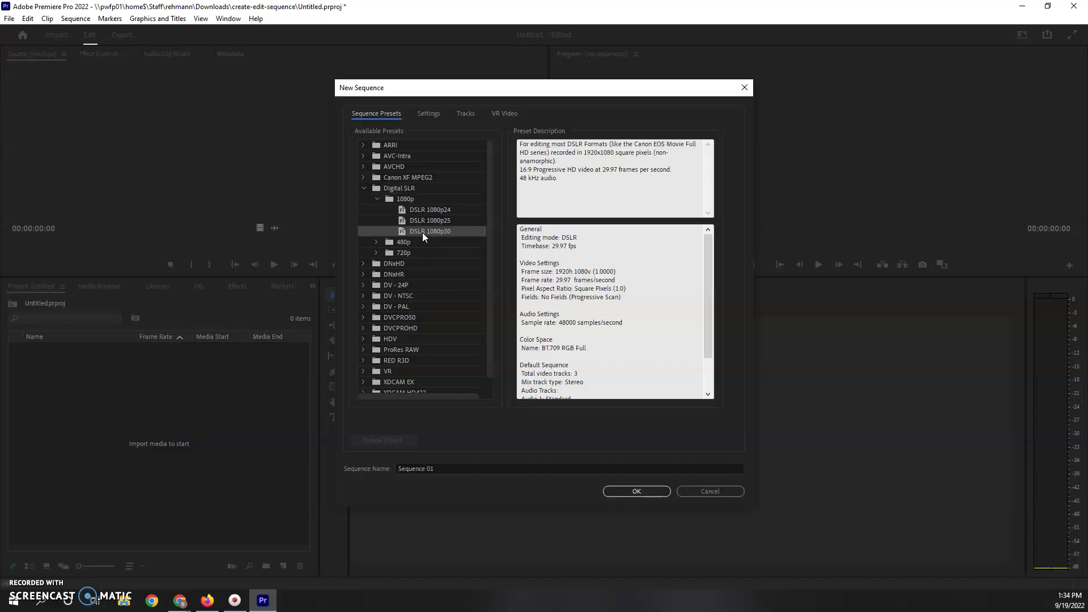
click(637, 491)
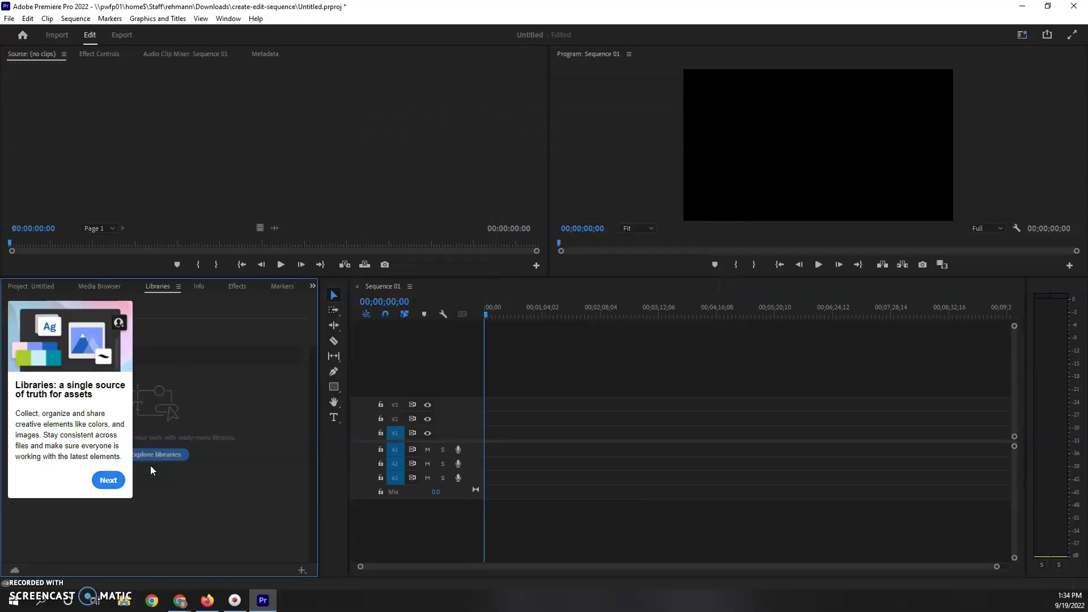
- Dismiss the Libraries introduction and show the items of the Untitled project
click(108, 480)
click(286, 534)
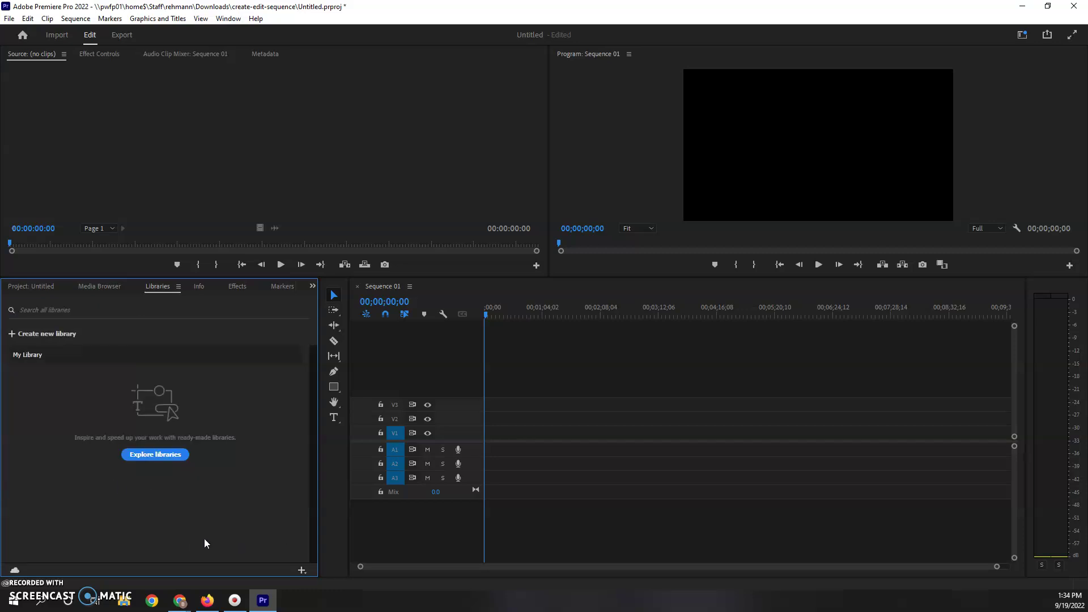
click(52, 288)
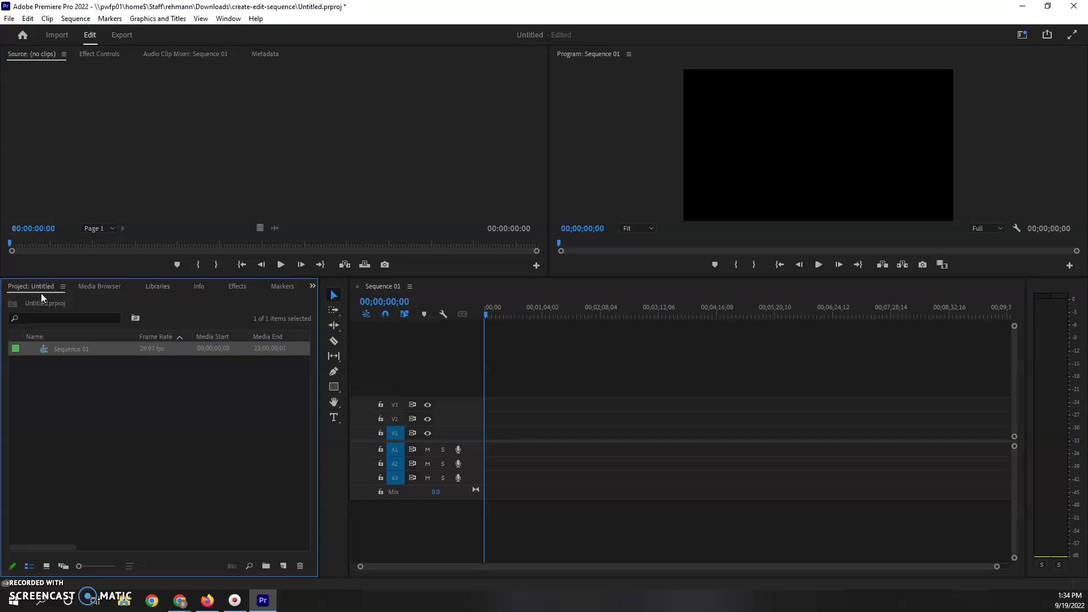
- Close Sequence 01 in the timeline and reopen it from the project items
click(358, 287)
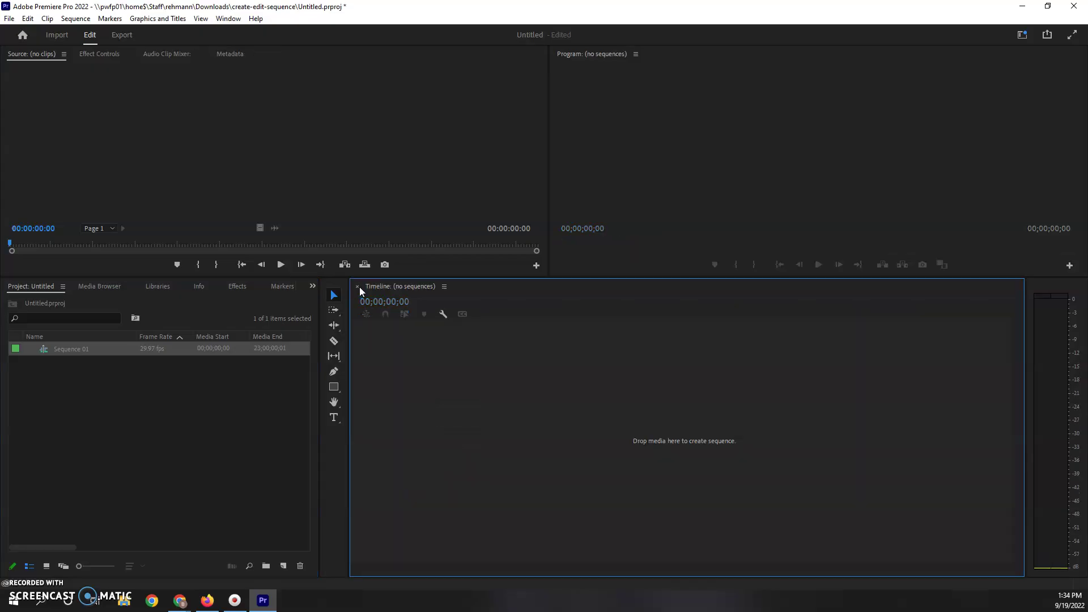
double_click(53, 351)
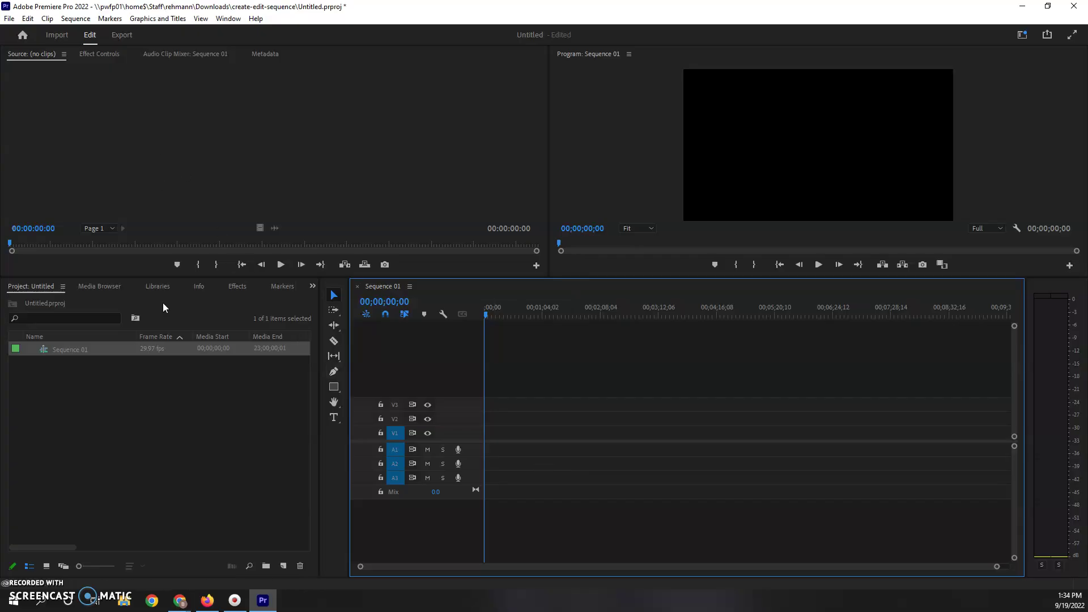
- Import all video and audio files from the Media Files folder of create-edit-sequence into the project
double_click(125, 417)
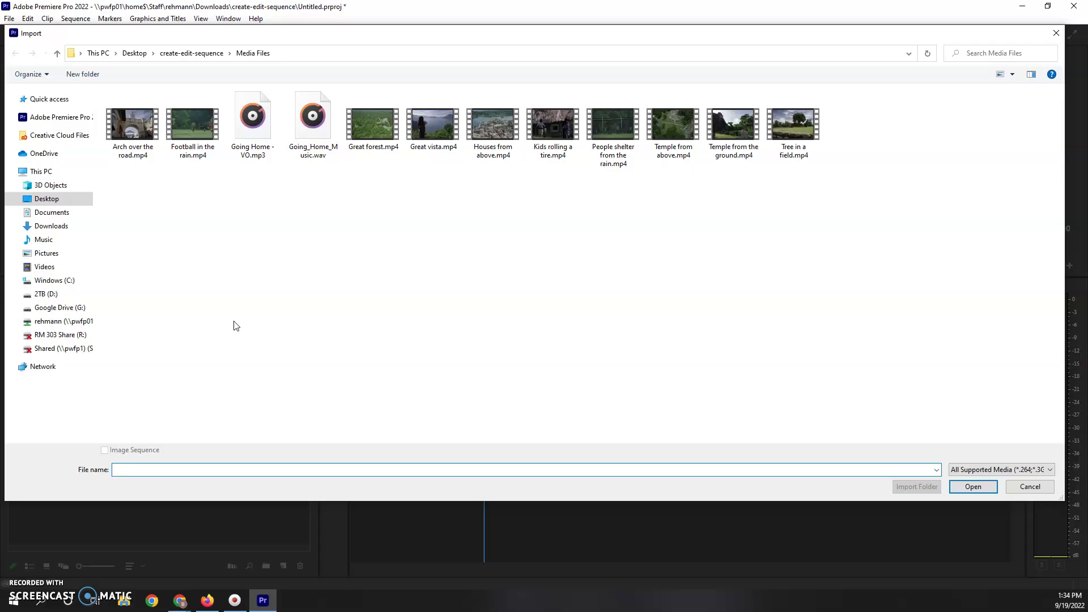
click(178, 54)
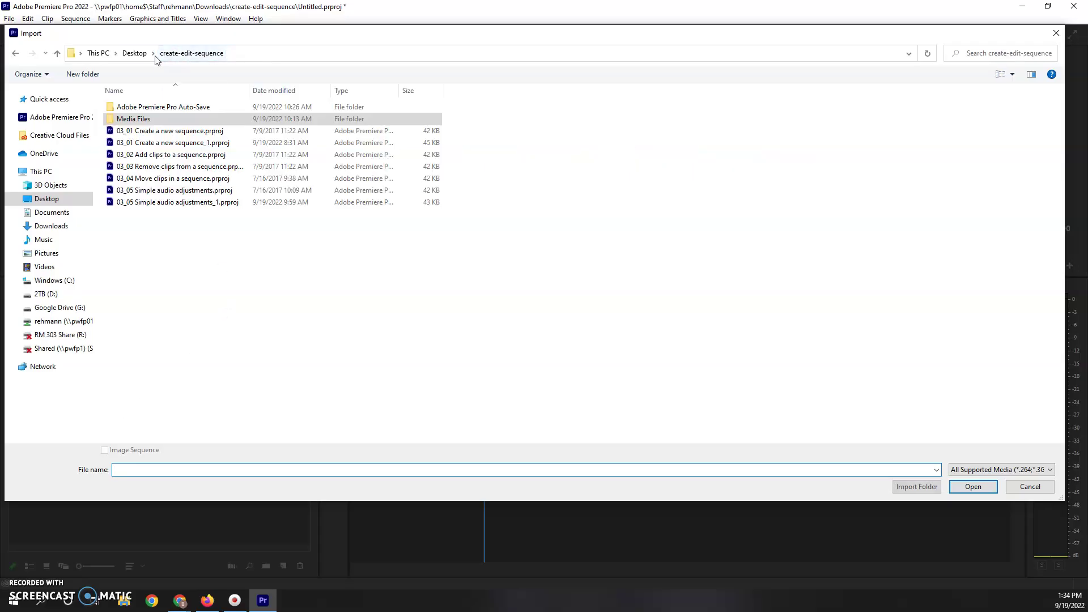
double_click(150, 120)
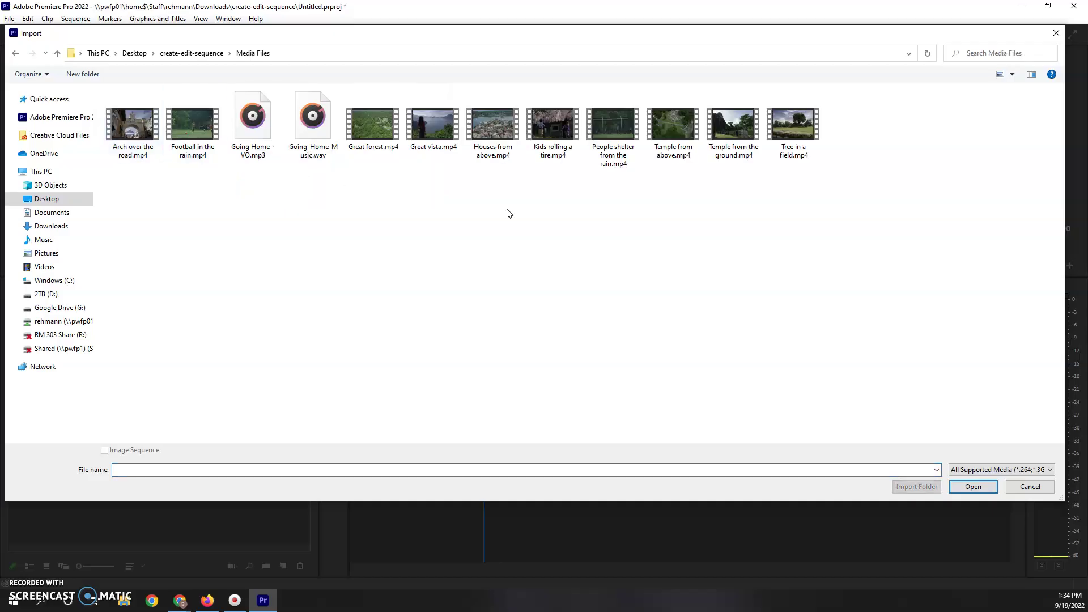
drag(897, 209, 95, 117)
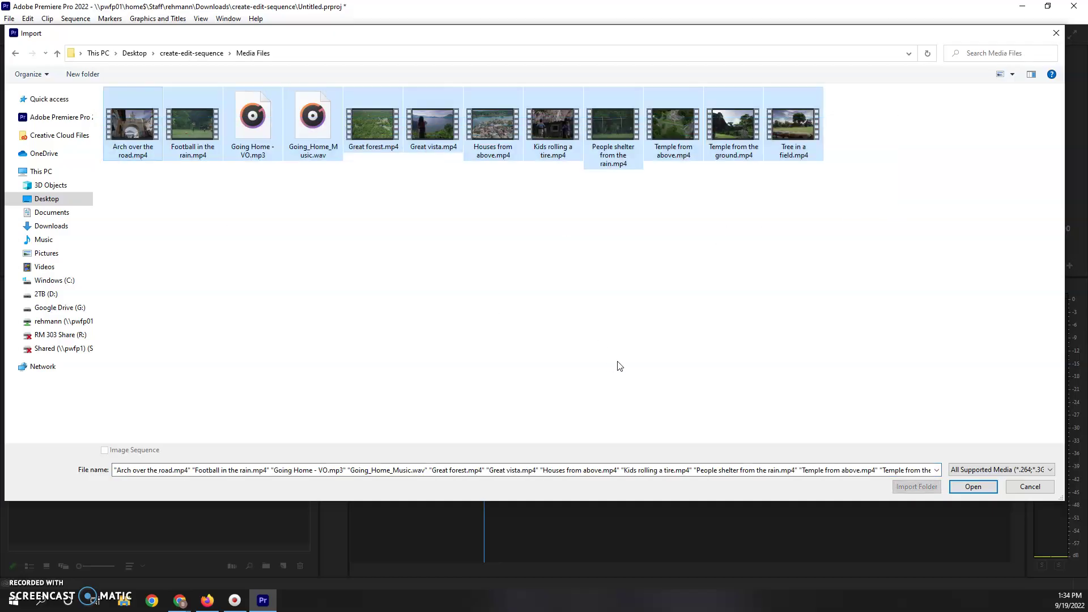
click(970, 487)
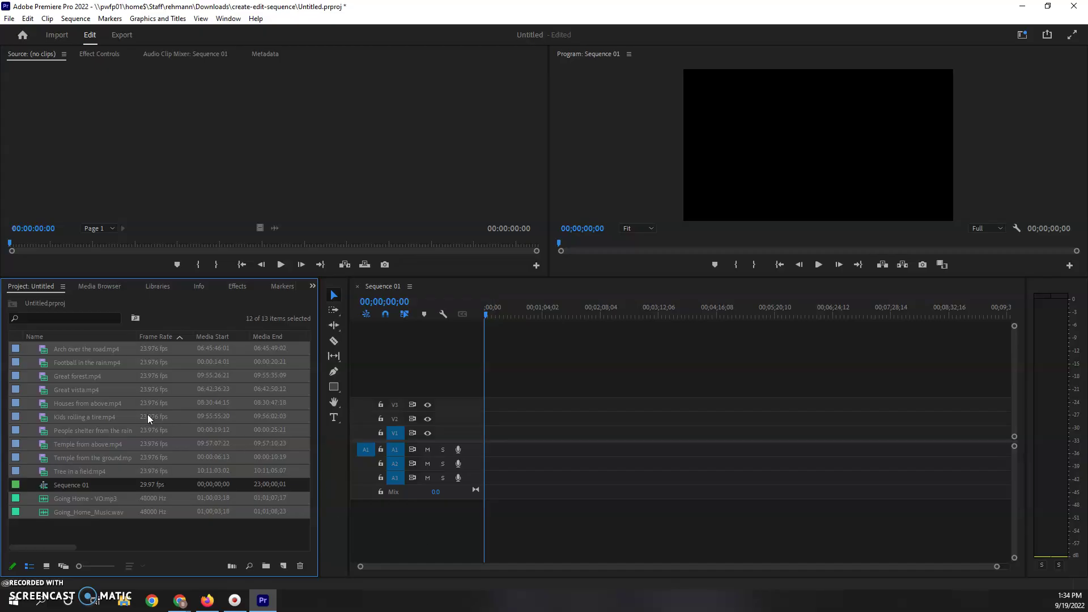
- Clear the multiple selection of imported clips and display the project items as thumbnails in icon view
click(120, 415)
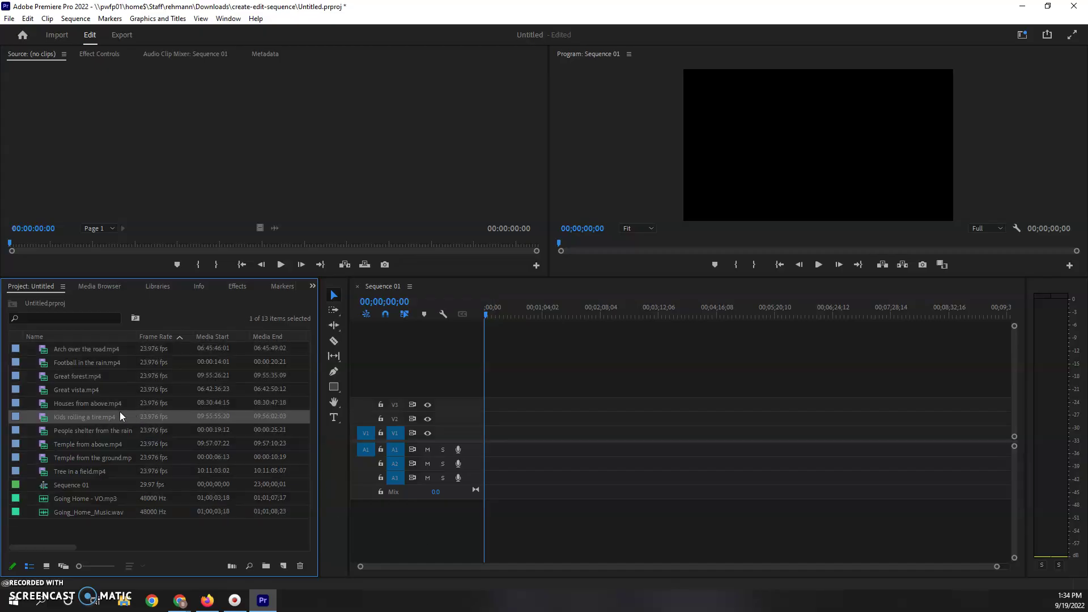
click(47, 567)
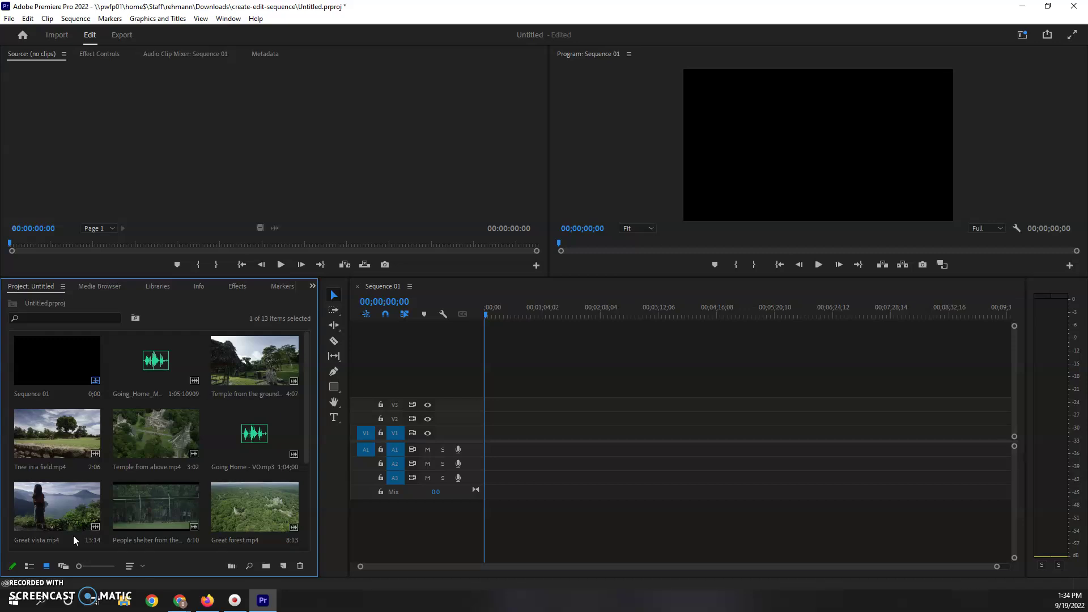
click(30, 566)
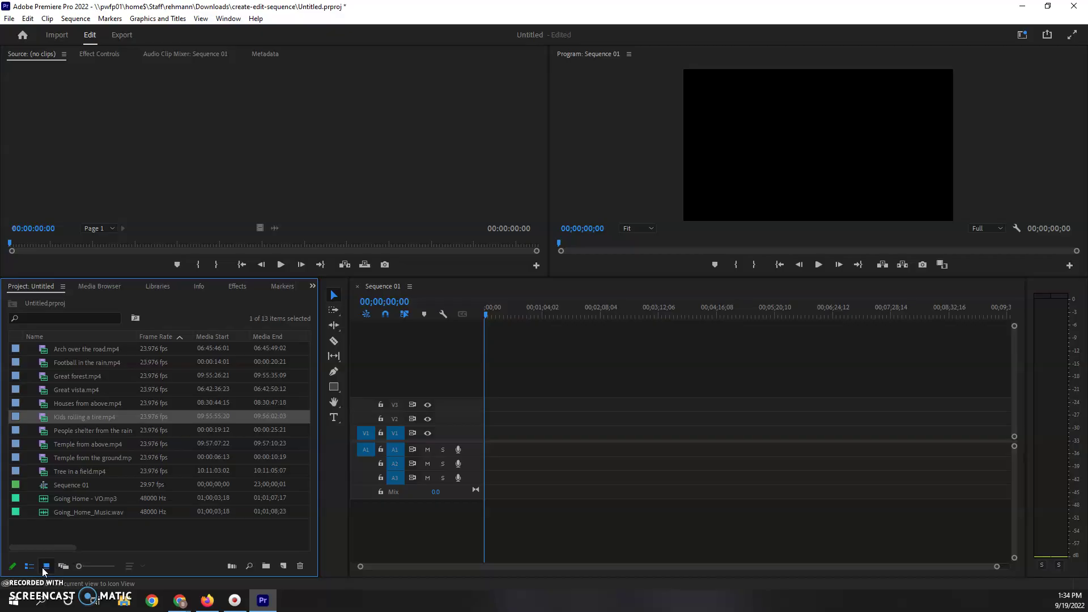
click(46, 566)
click(252, 448)
click(131, 427)
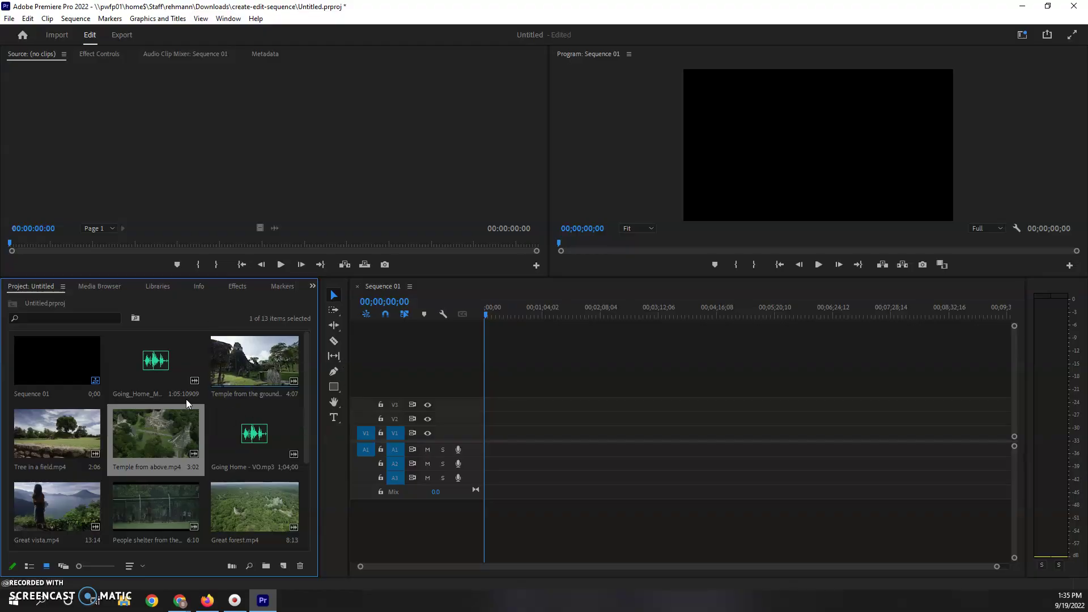
- Add Great vista.mp4 to Sequence 01 with the sequence settings changed to match the clip, and play it back
drag(57, 507, 450, 437)
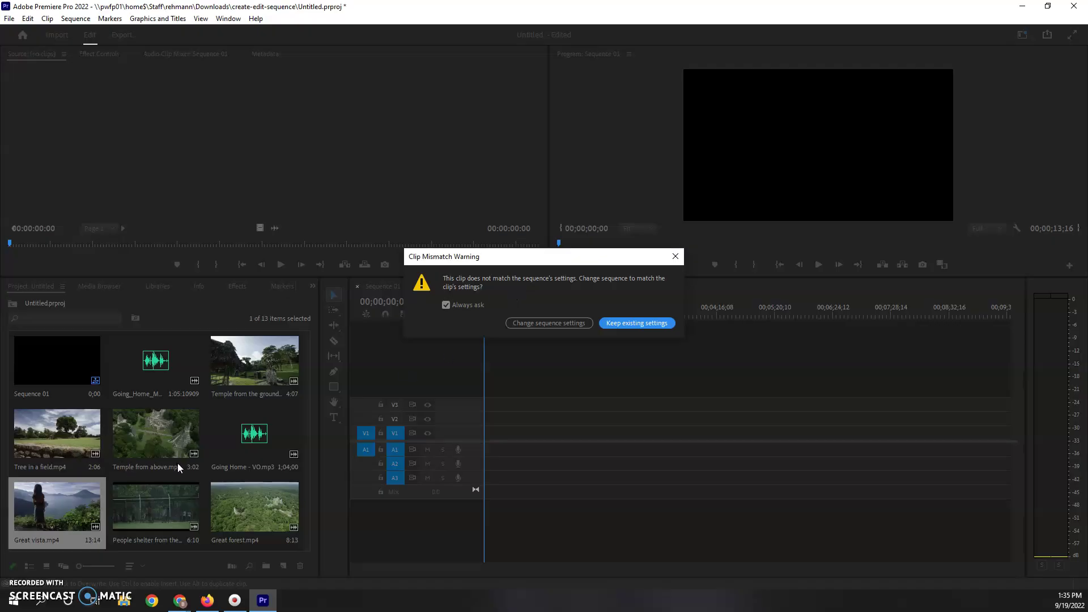
click(563, 322)
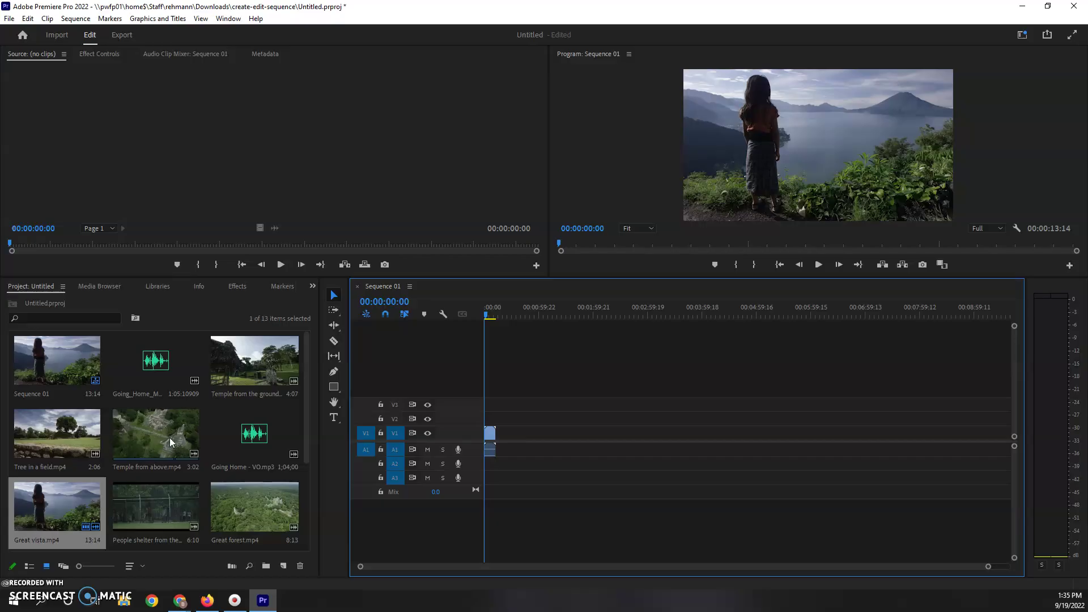
key(space)
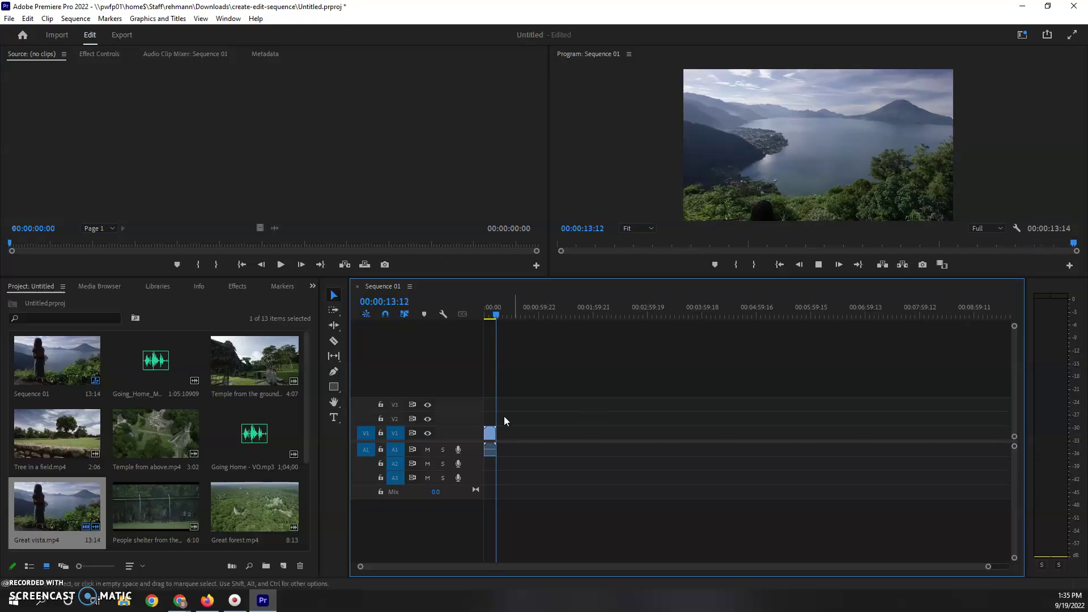
- Delete the Great vista clip's video and audio from the sequence
drag(524, 409, 465, 471)
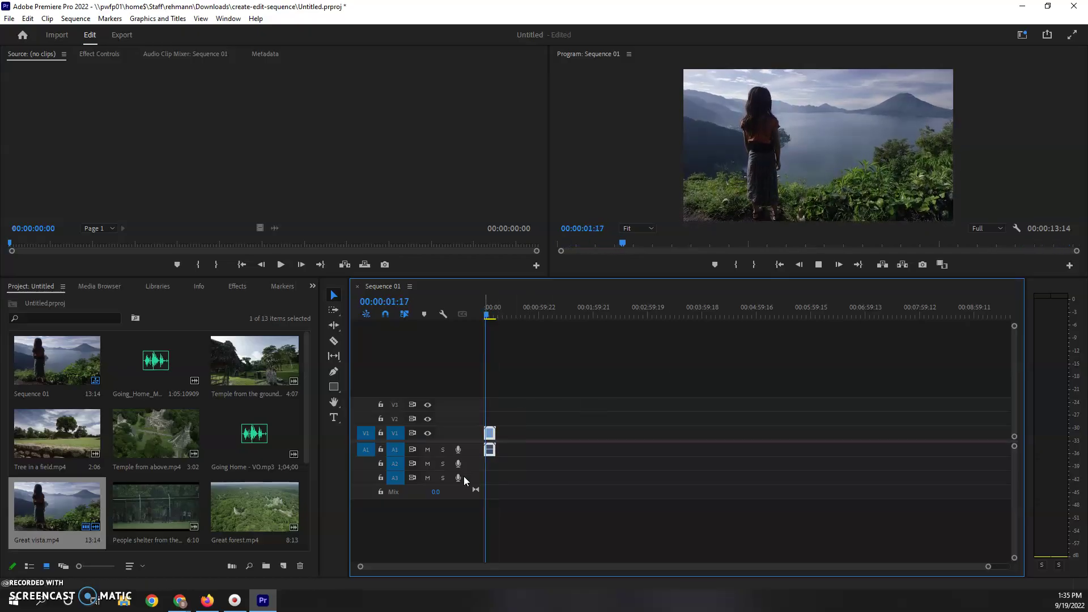
key(Delete)
- Open Great vista.mp4 in the Source Monitor and mark an in point at 06:42:38:06 and an out point at 06:42:43:15
click(78, 504)
double_click(77, 503)
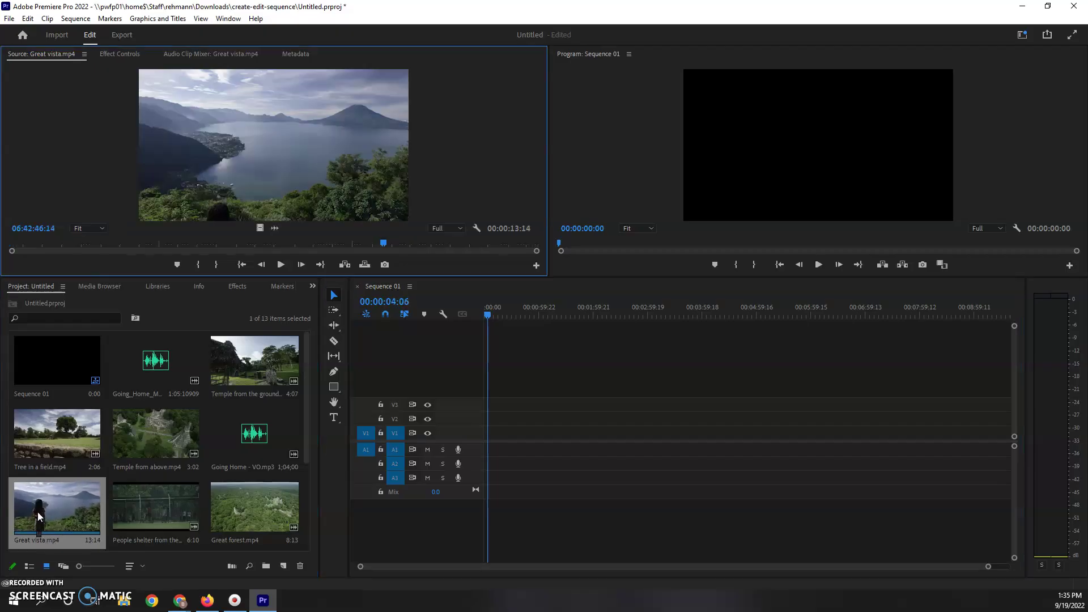
drag(137, 249, 60, 253)
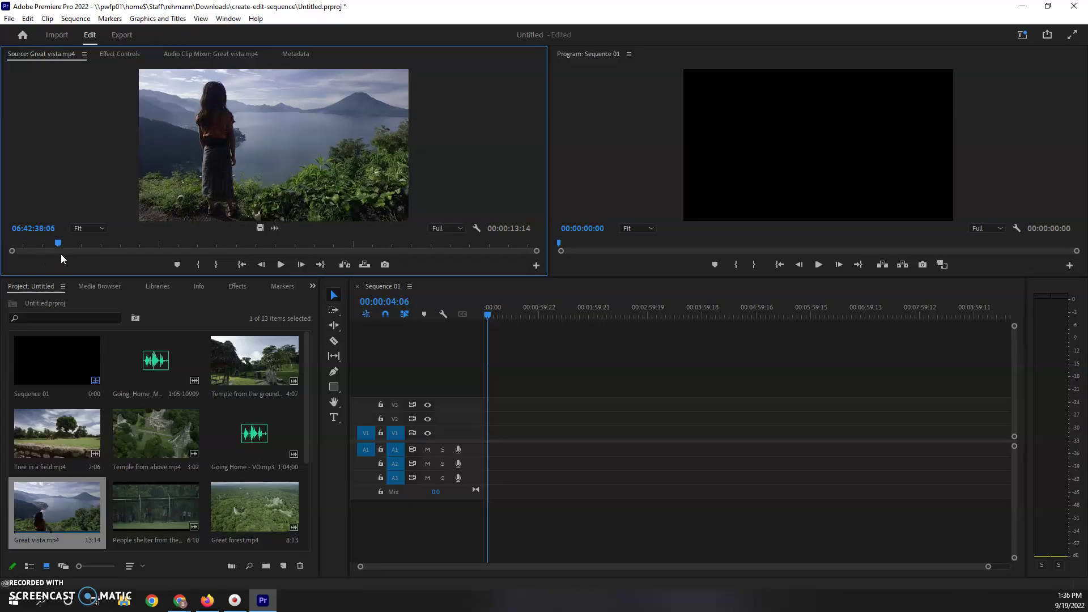
key(i)
drag(59, 243, 270, 234)
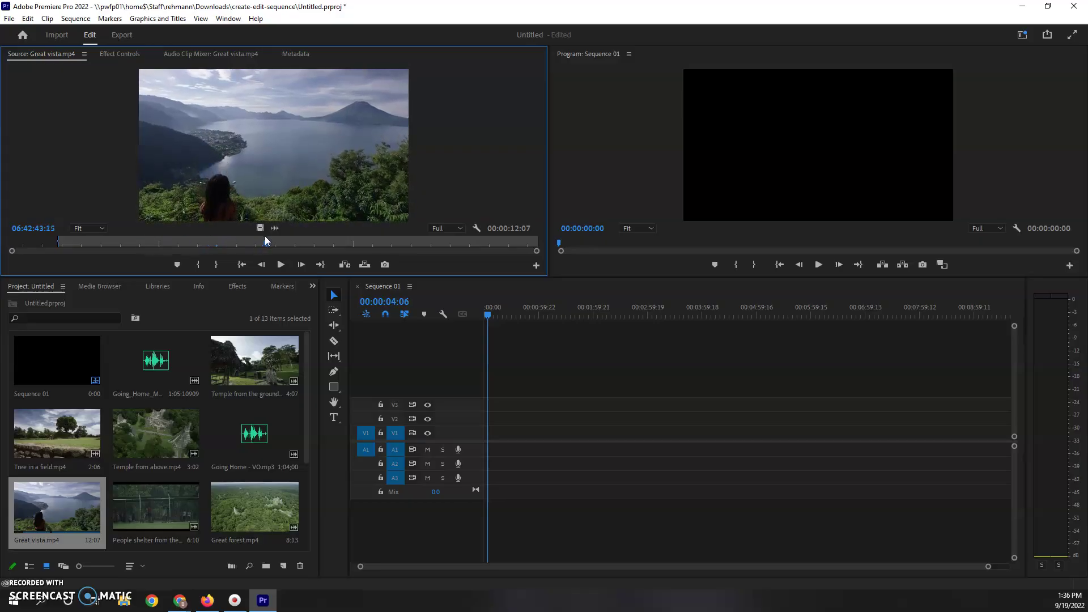
key(o)
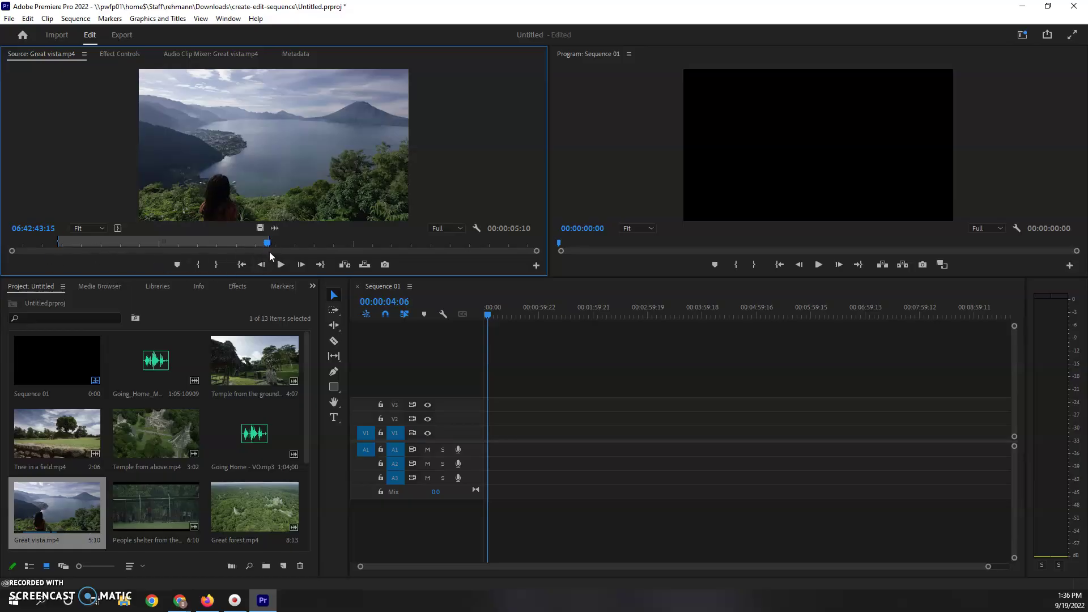
- Place the marked Great vista.mp4 range at the start of Sequence 01 and play it back
drag(273, 134, 486, 435)
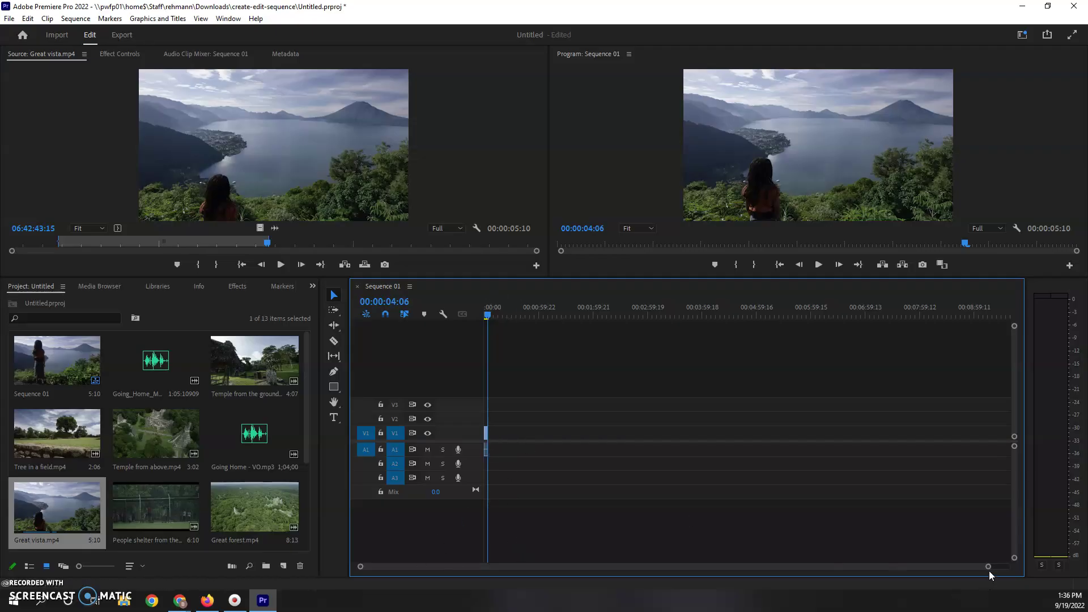
drag(989, 568, 711, 578)
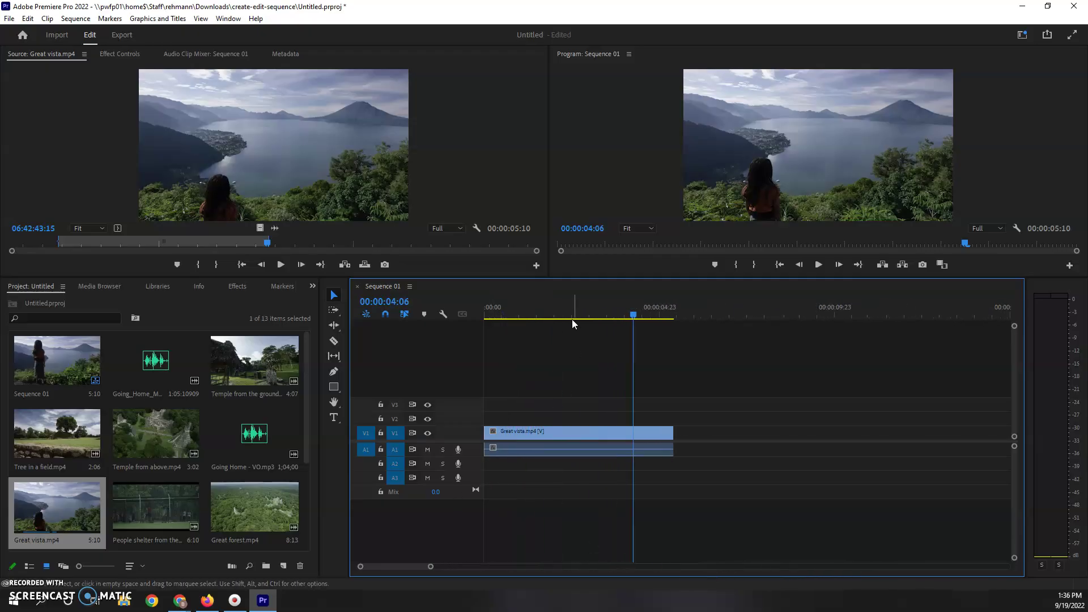
click(487, 315)
key(space)
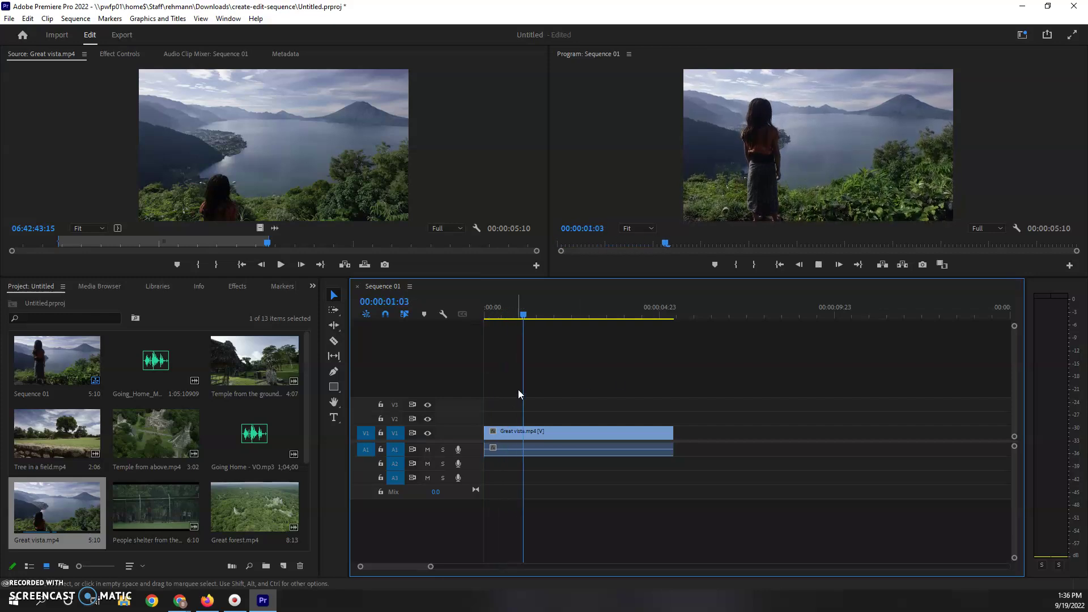
click(604, 315)
key(Home)
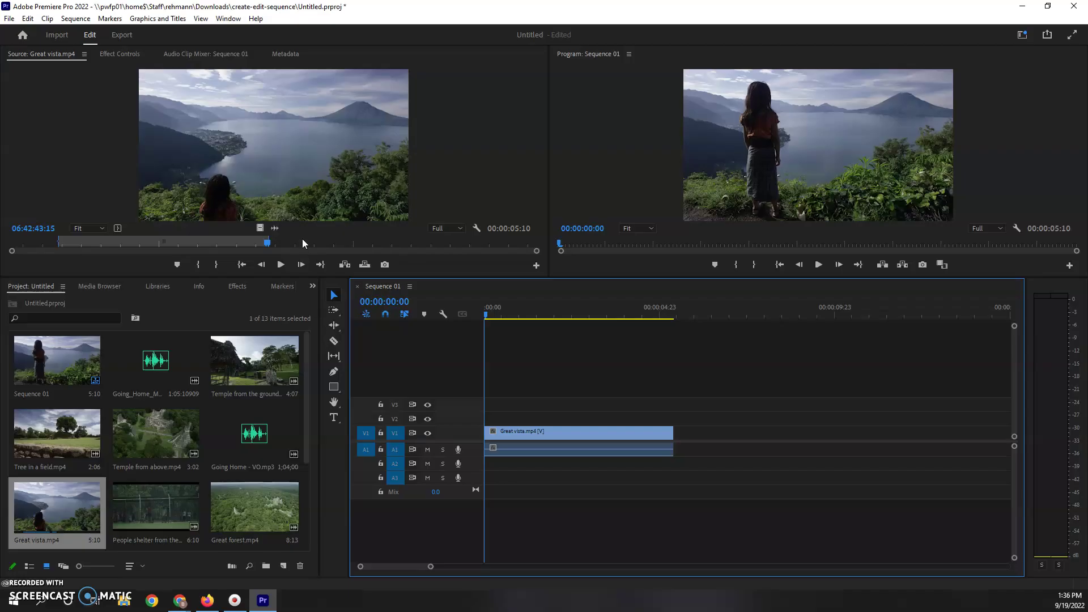
- Replace the Great vista clip in the sequence with only its audio on track A1, and expand that track's height
drag(691, 423, 549, 518)
key(Delete)
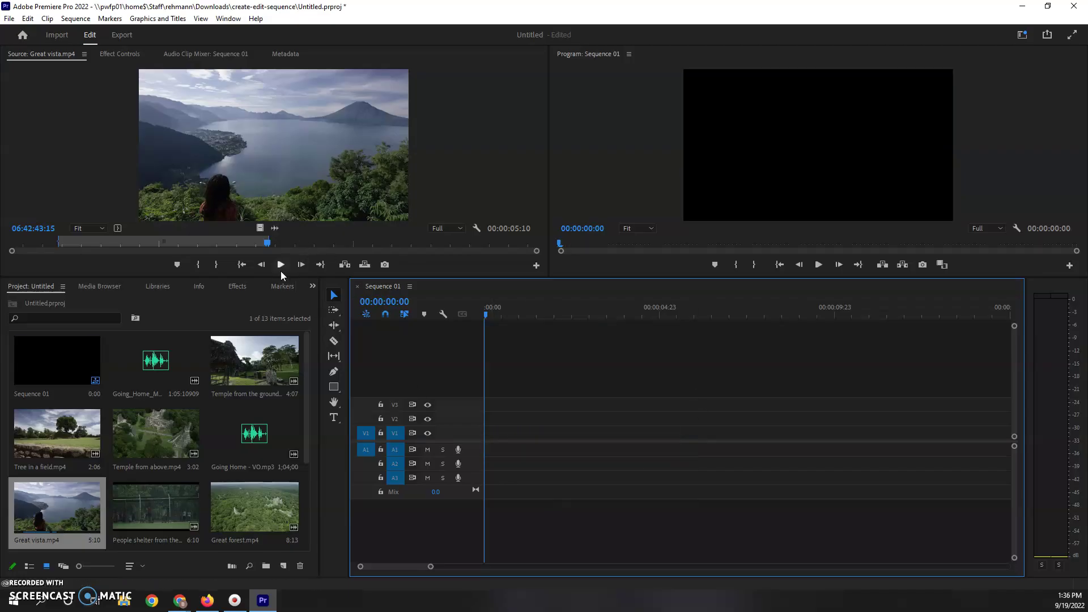
drag(275, 228, 485, 452)
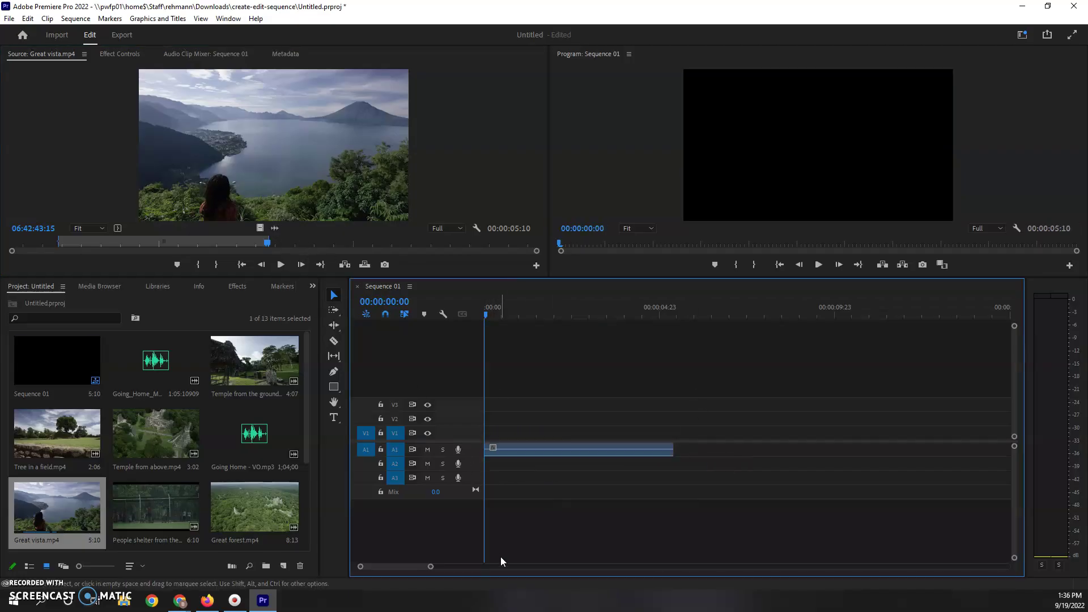
double_click(471, 453)
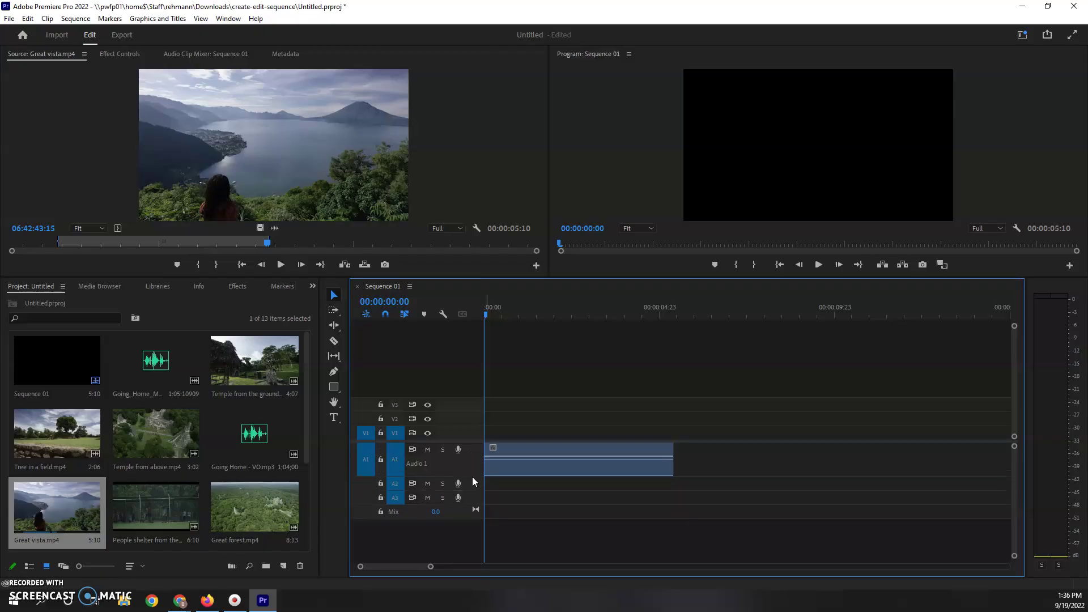
- Swap the audio-only clip for only the video of the marked Great vista range on V1, and delete that clip too
click(590, 464)
key(Delete)
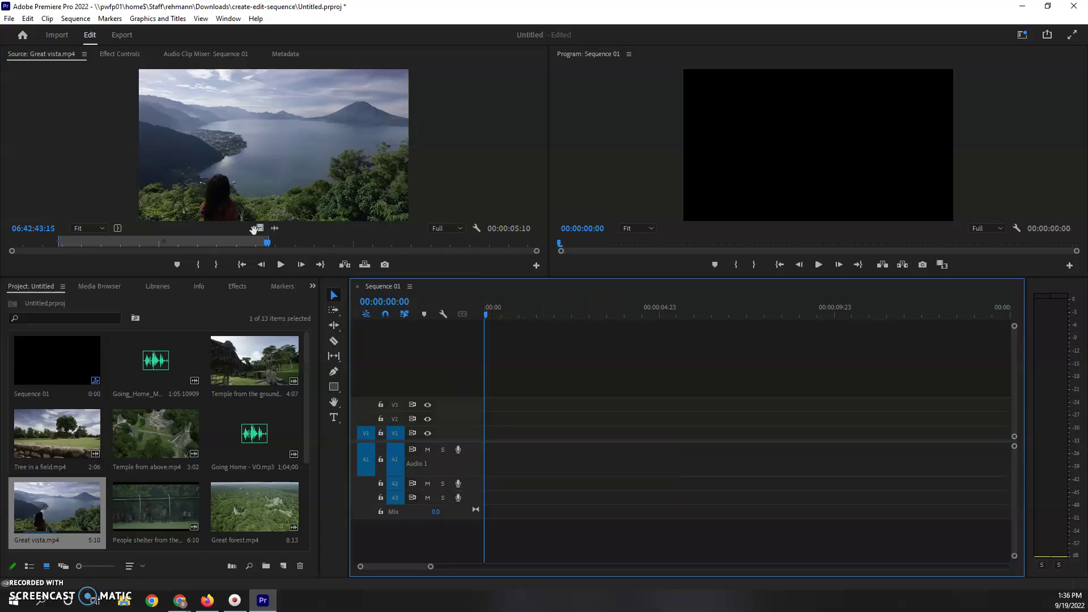
click(260, 229)
drag(260, 229, 452, 404)
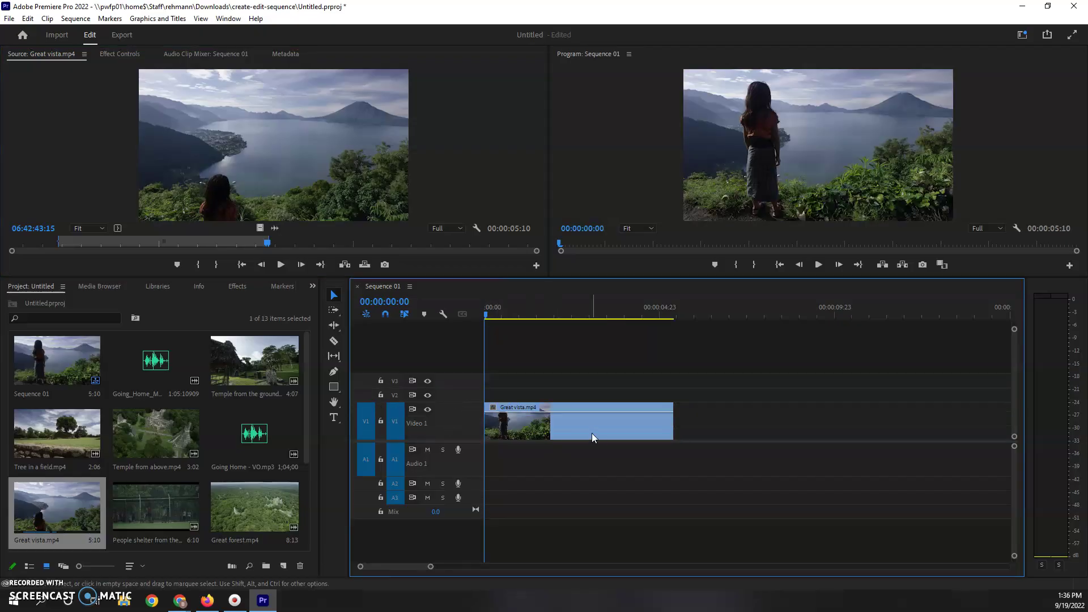
click(622, 431)
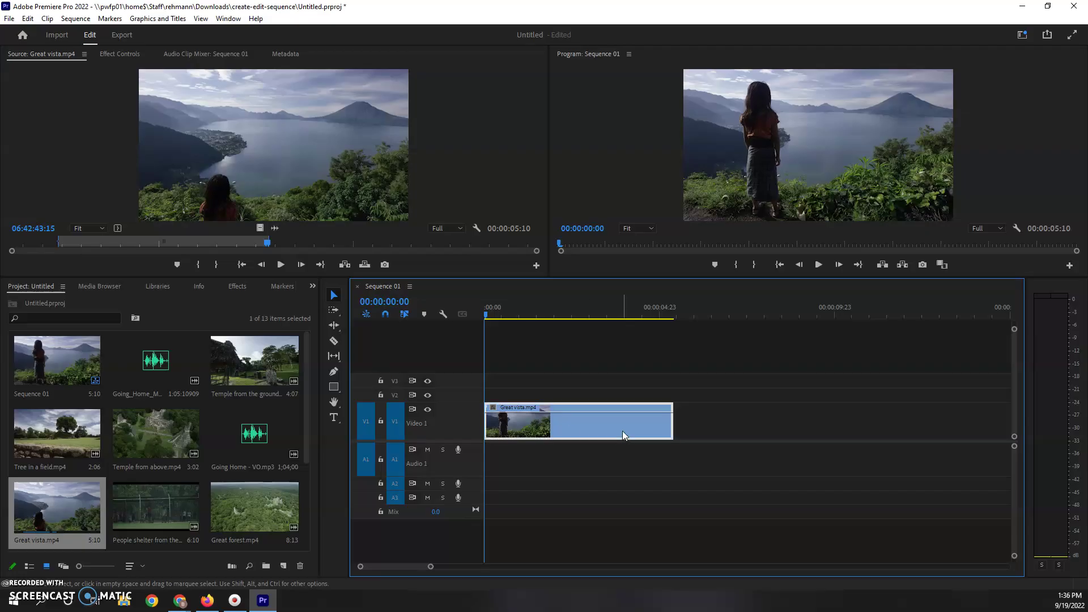
key(Delete)
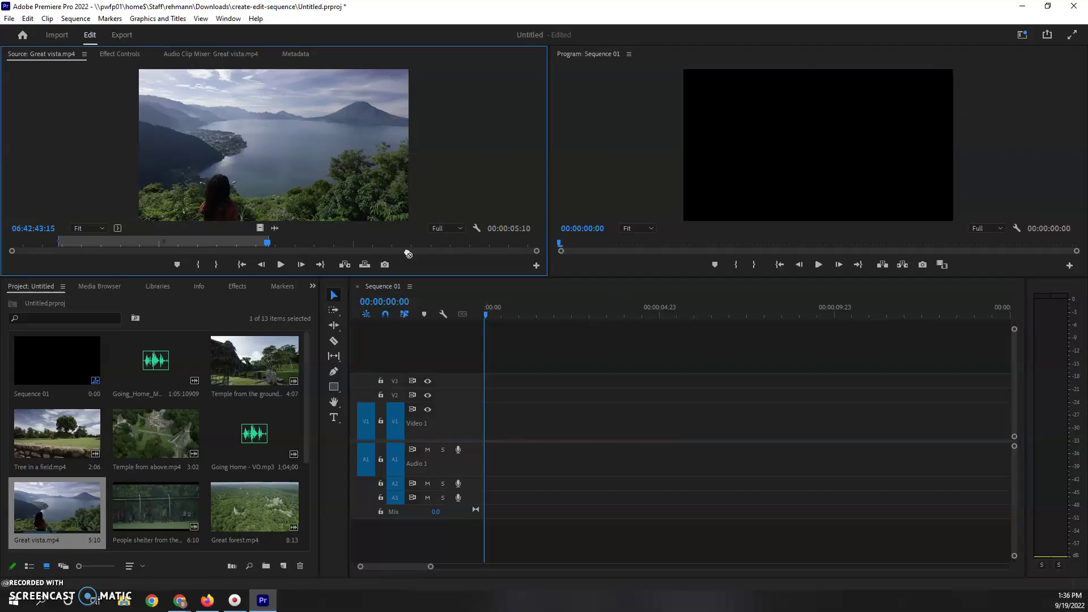
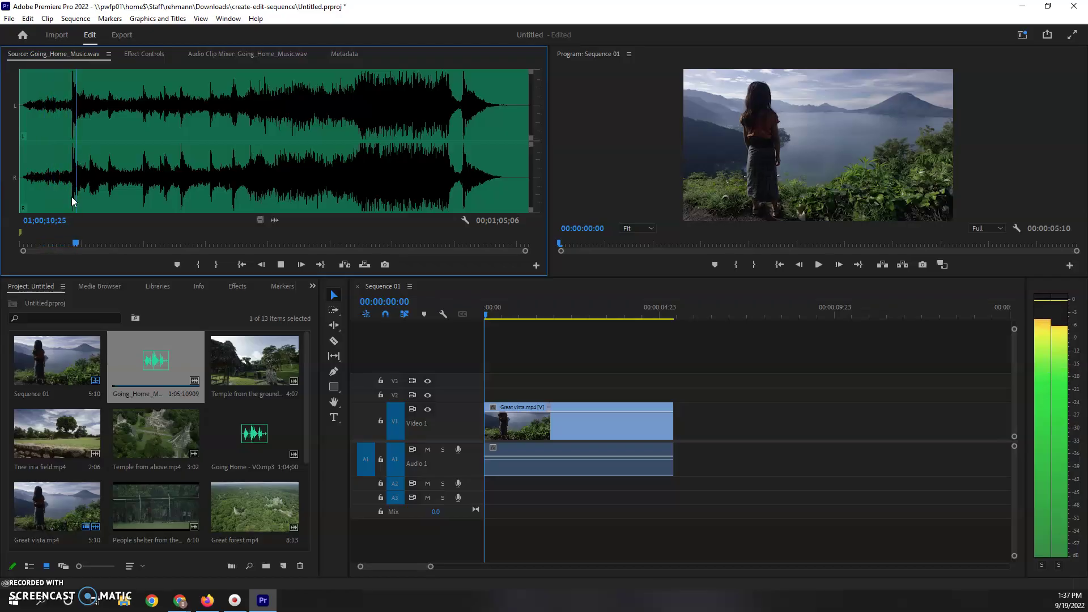
- Mark an in point at 01;00;07;07 in Going_Home_Music.wav and add the music to track A2 at the start of the sequence
key(space)
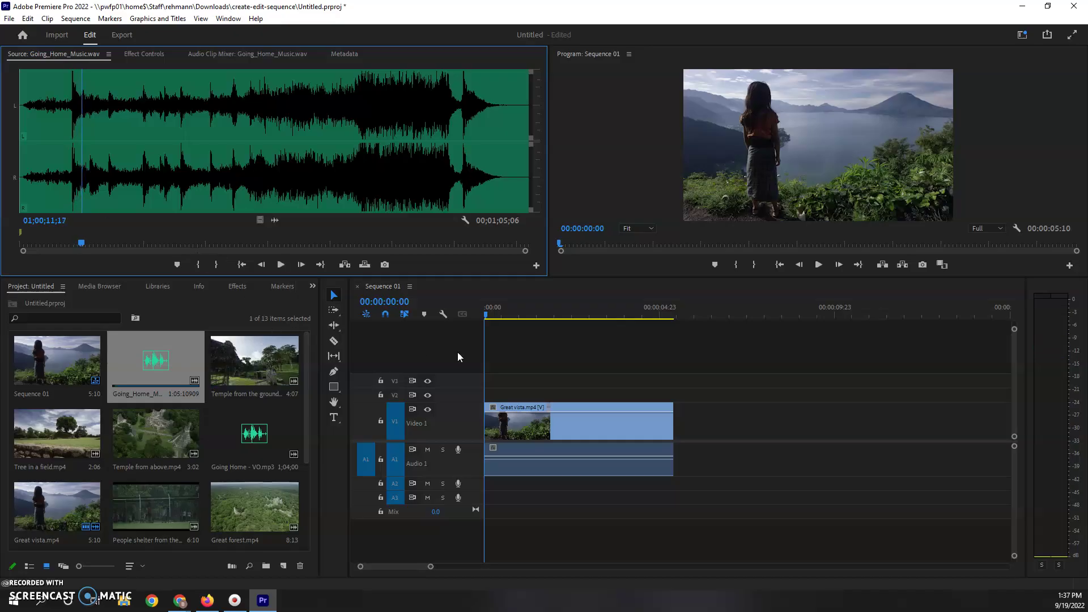
click(47, 107)
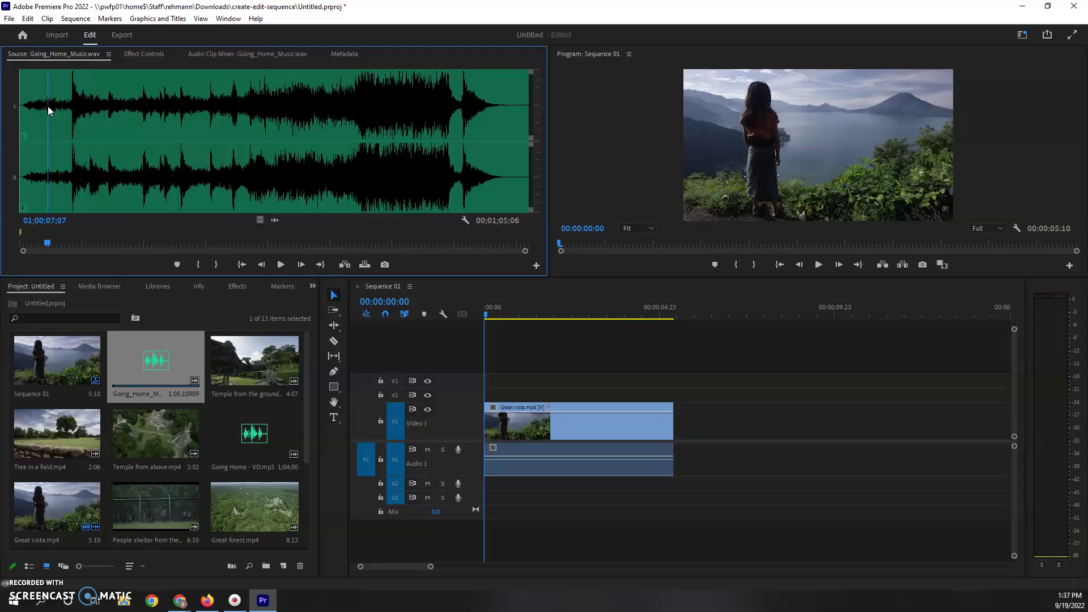
key(i)
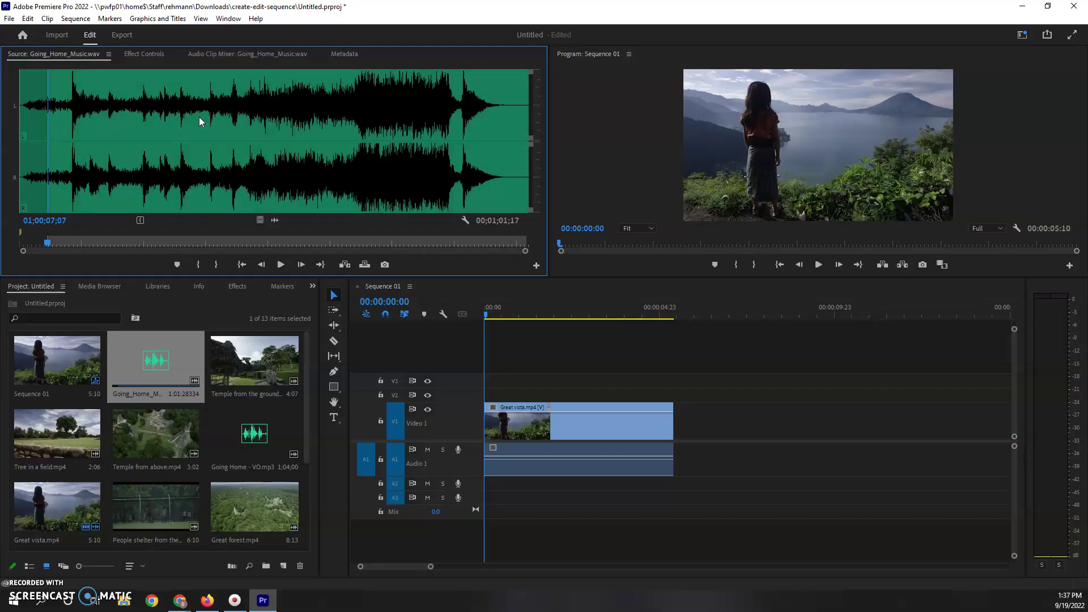
drag(401, 119, 302, 119)
drag(319, 257, 473, 502)
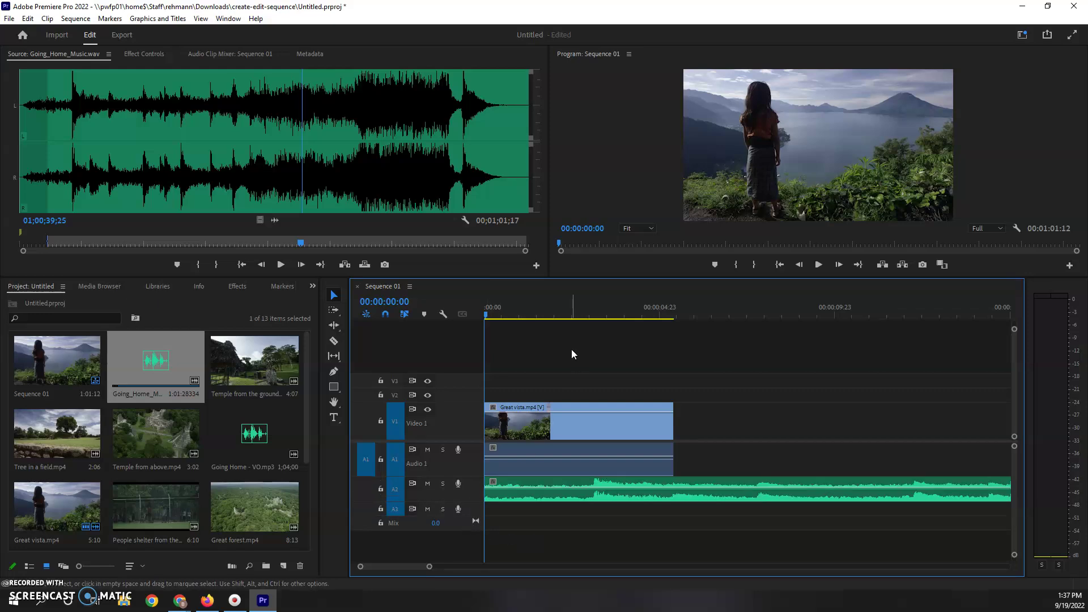
- Try to trim the end of the Great vista clip back to the first strong beat of the music
click(585, 307)
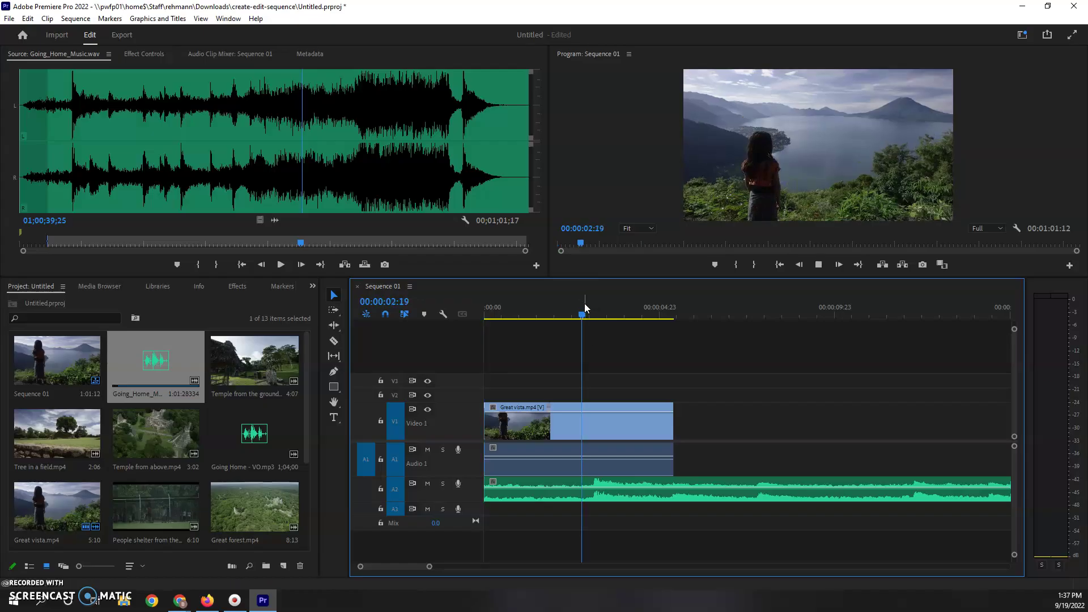
key(space)
key(space)
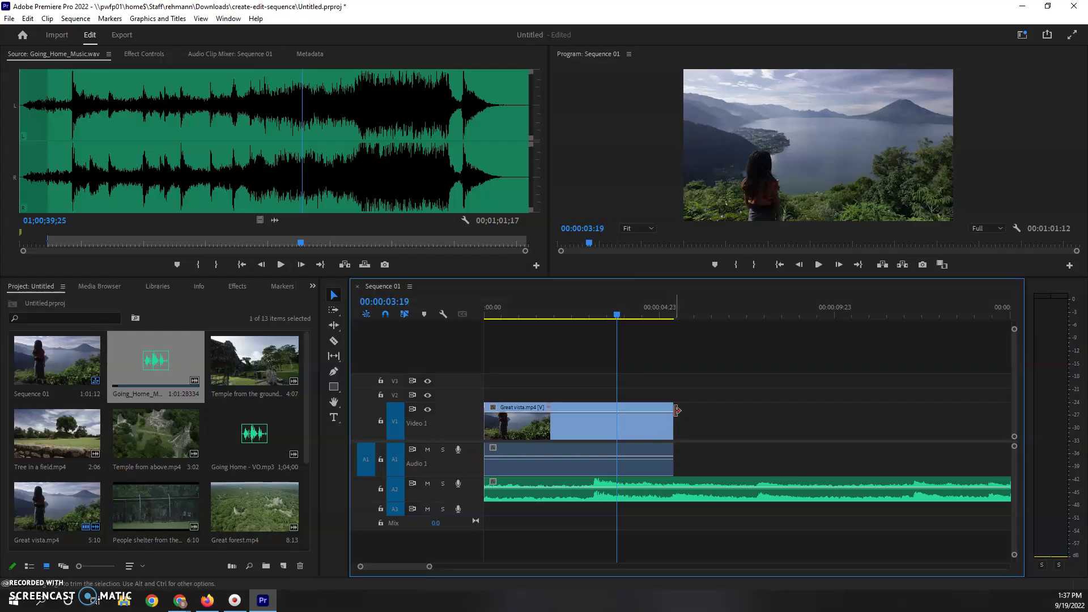
drag(677, 410, 596, 420)
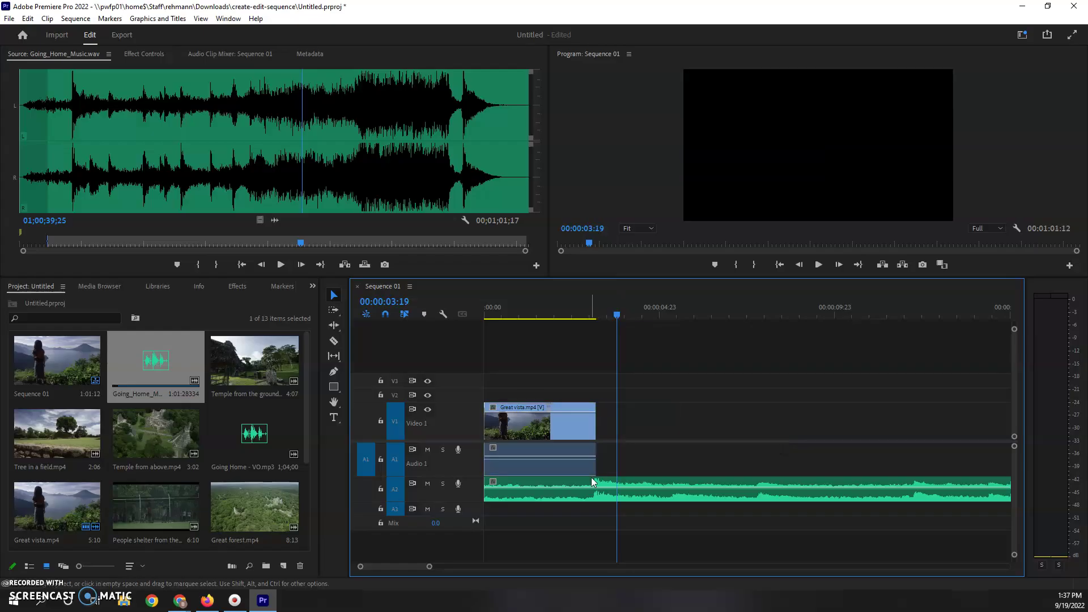
key(ctrl+z)
- Split the sequence clips at 00:00:03:04 on the first strong music beat and delete the part of Great vista after the cut
click(590, 312)
drag(590, 313, 570, 316)
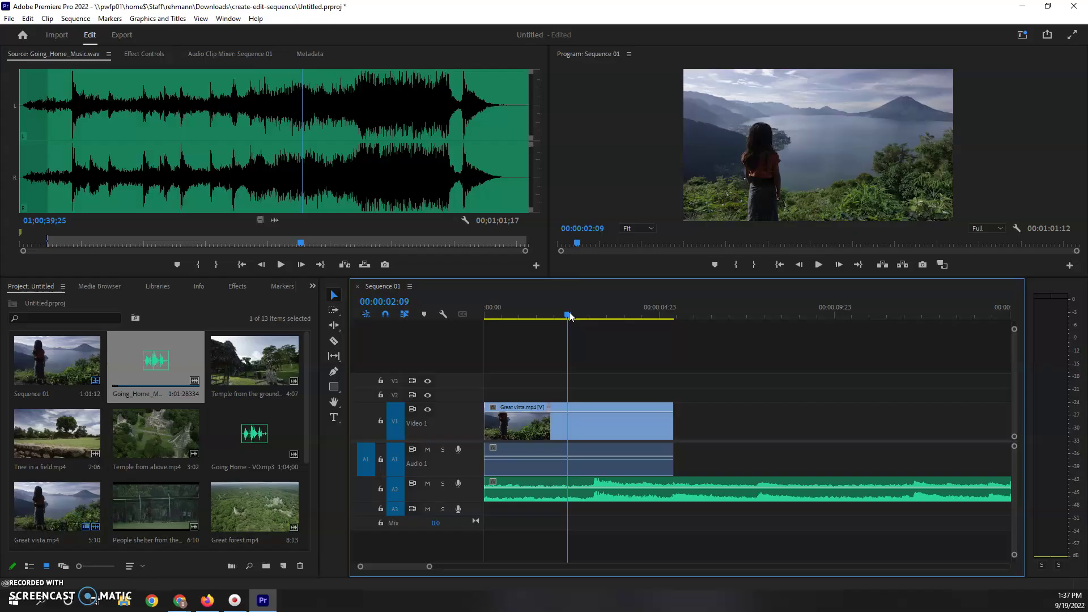
key(space)
key(space)
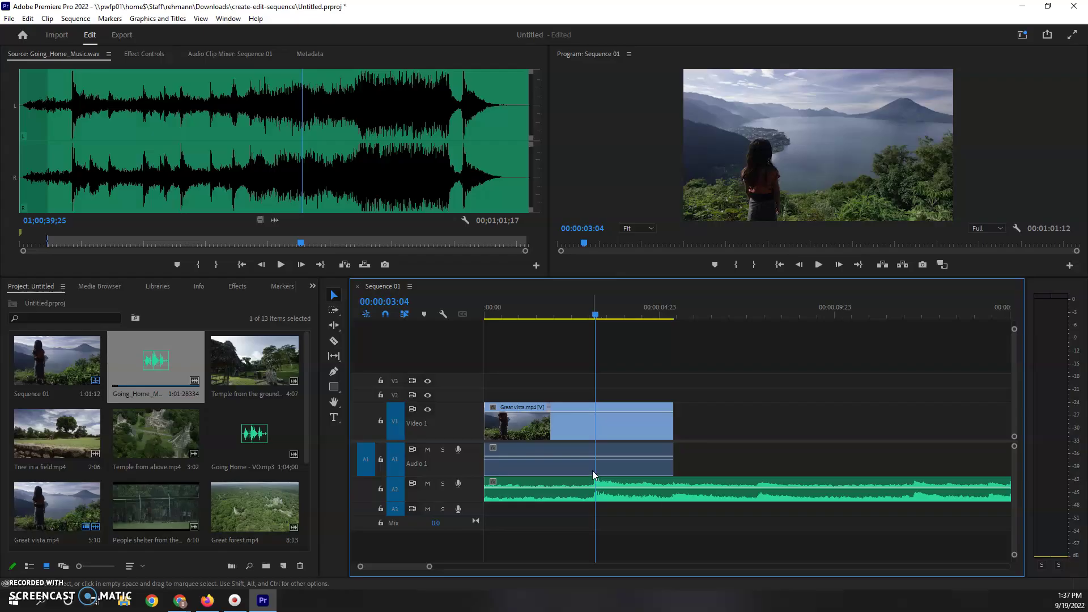
key(ctrl+k)
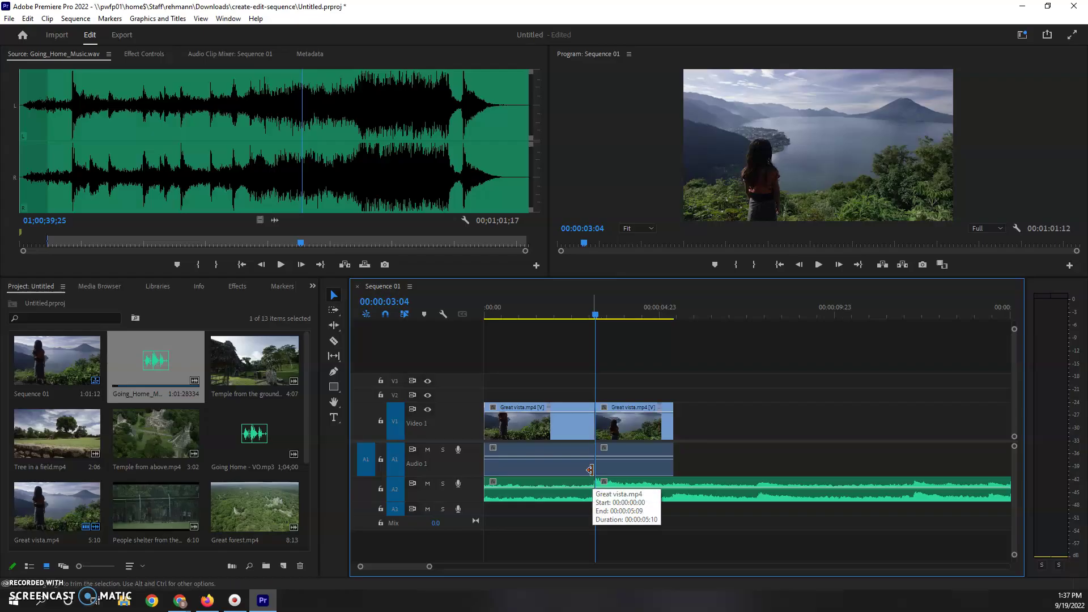
click(604, 468)
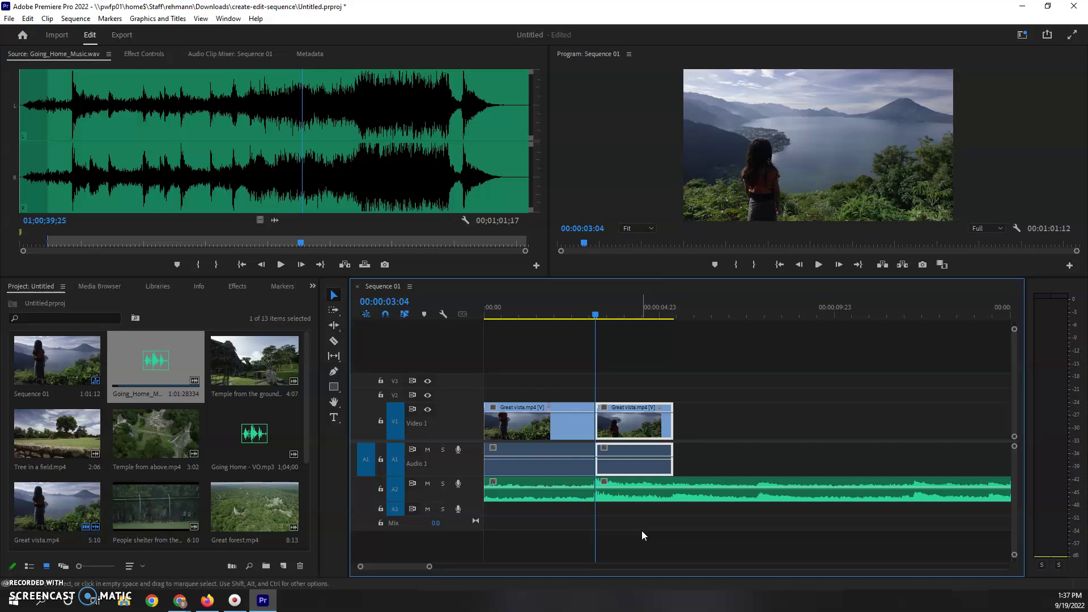
key(Delete)
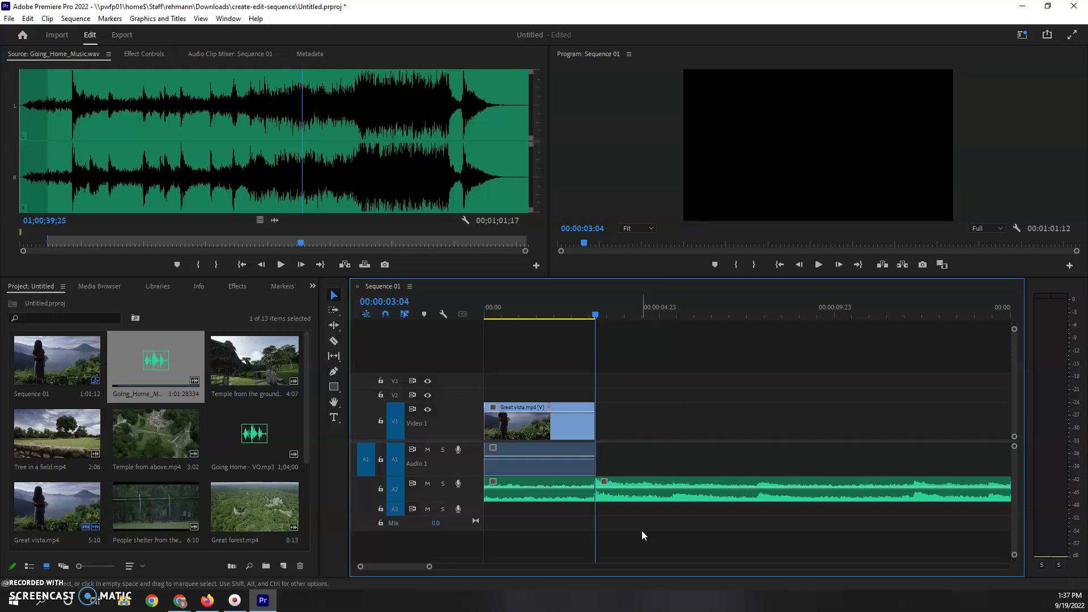
- Add the whole Temple from the ground.mp4 clip directly after Great vista on V1 and A1, and play back across the cut
double_click(232, 351)
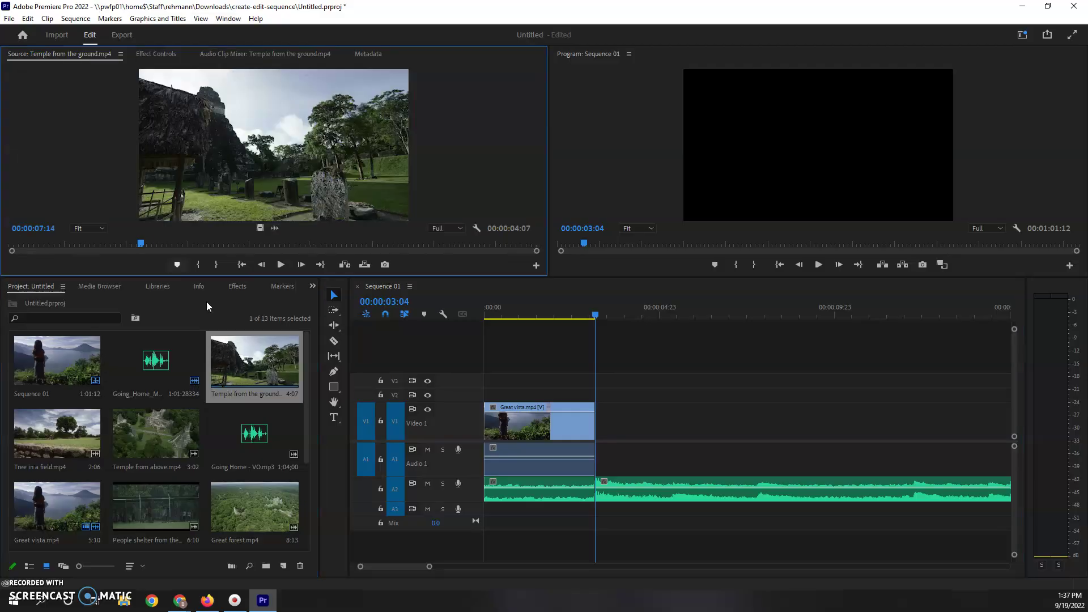
drag(111, 244, 11, 247)
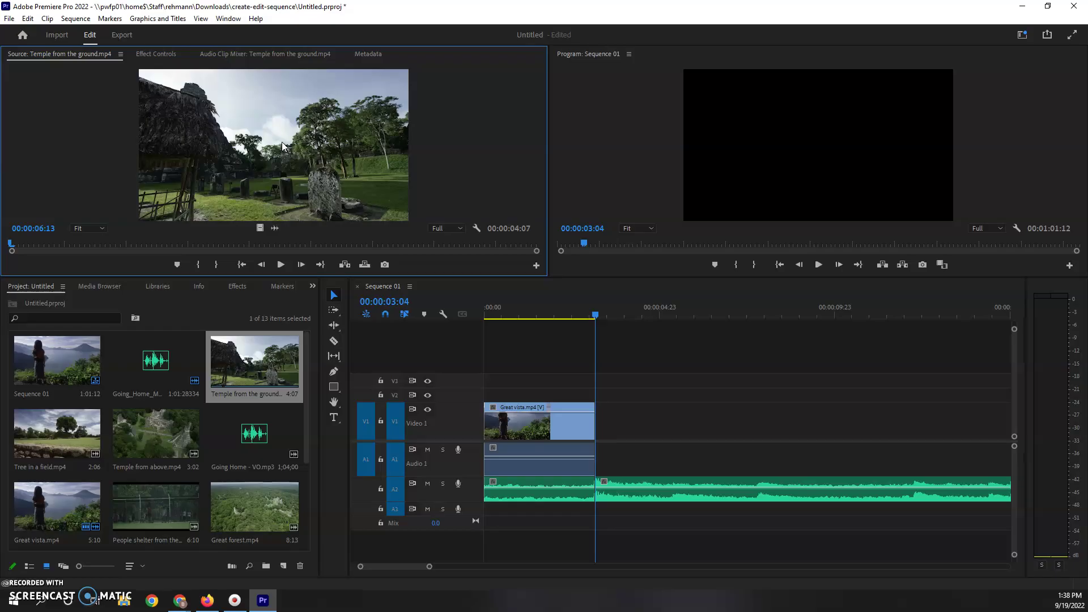
drag(557, 315, 596, 422)
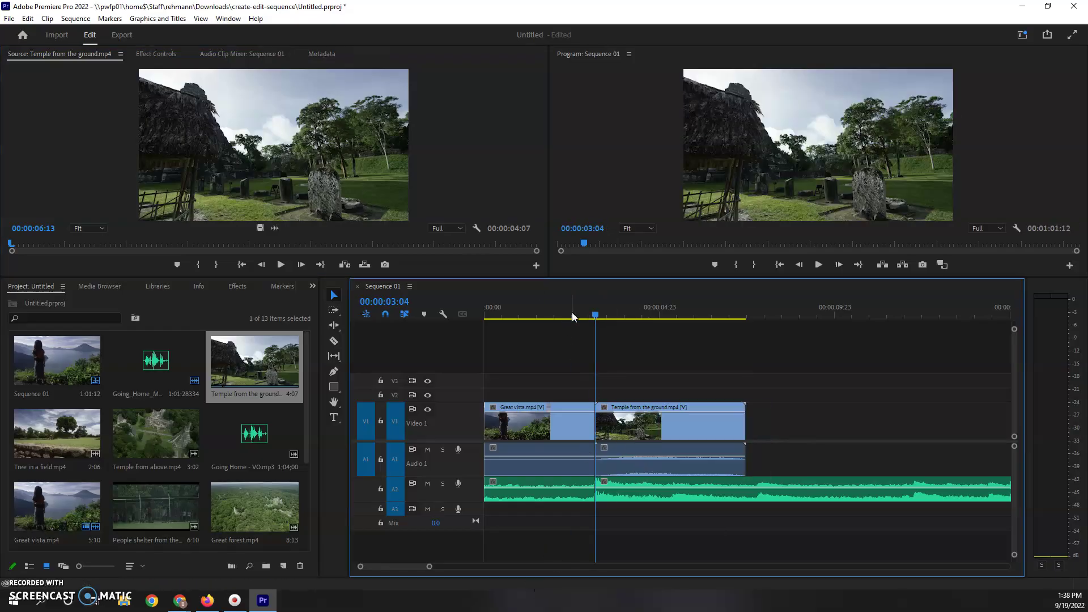
drag(570, 313, 520, 318)
key(space)
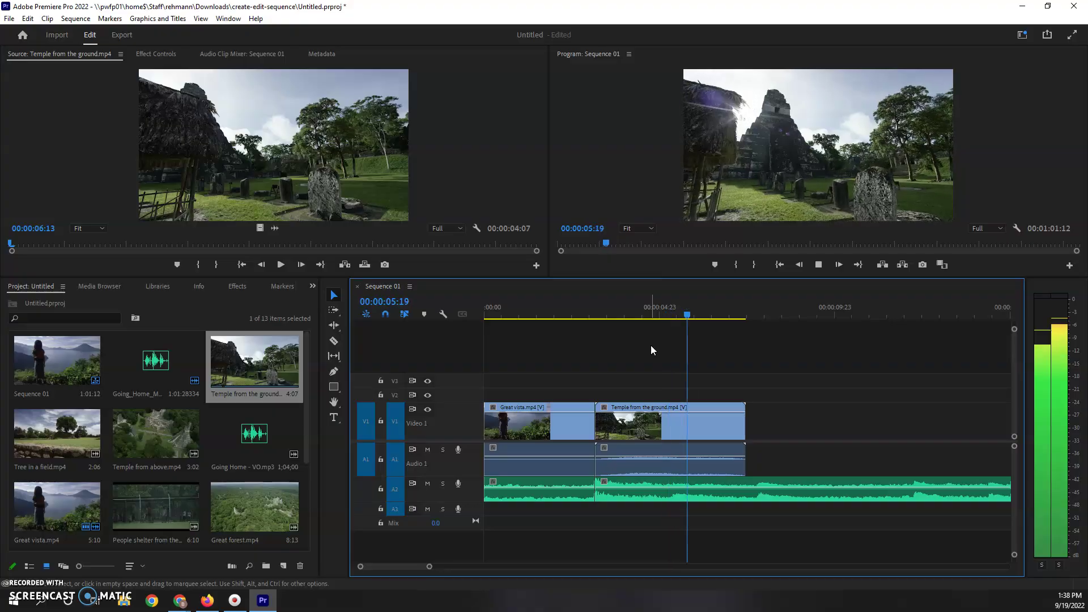
key(space)
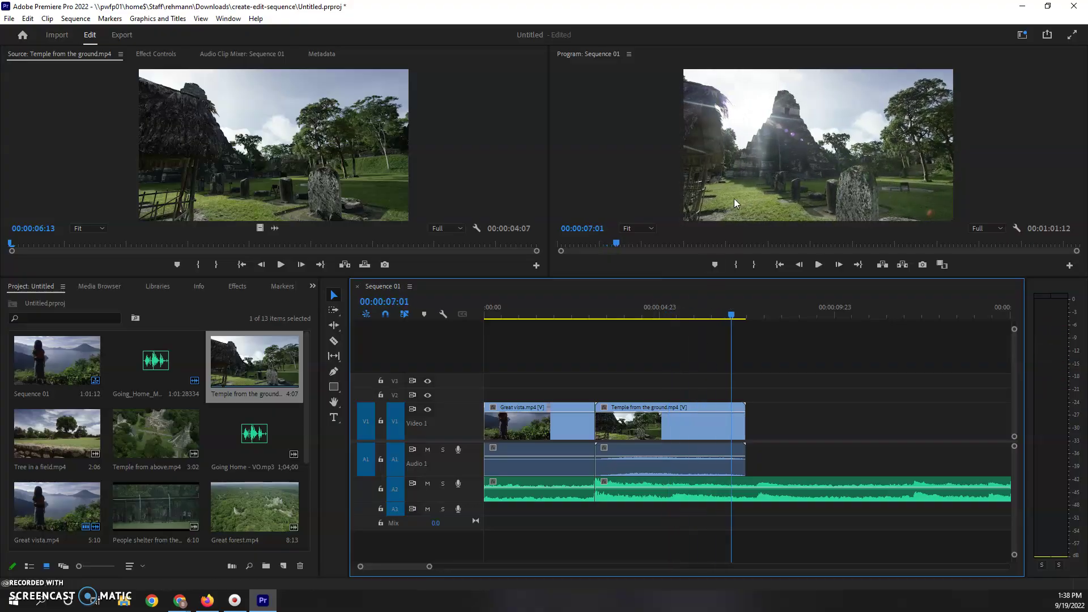
- Play back the end of Temple from the ground against the music to locate the next strong beat
key(space)
key(space)
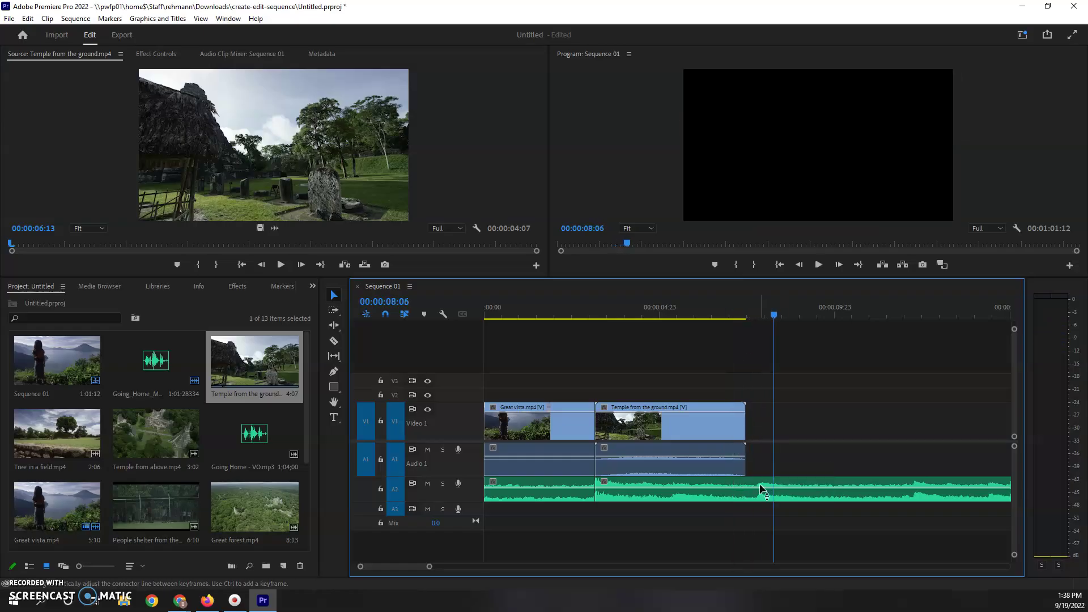
click(719, 306)
key(space)
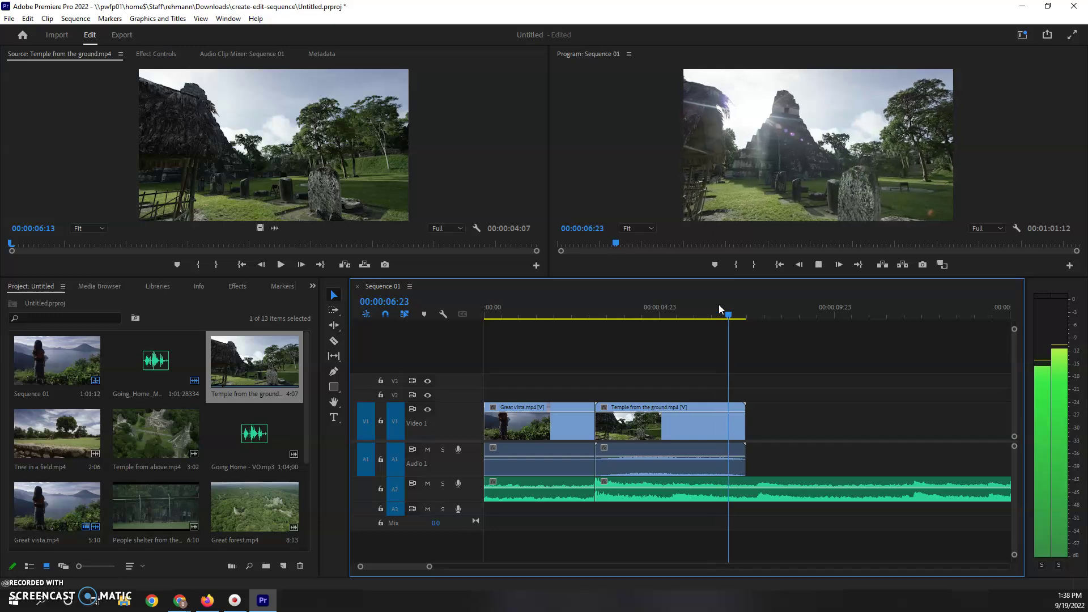
key(space)
- Try slowing the Temple from the ground clip to 80% speed
click(690, 416)
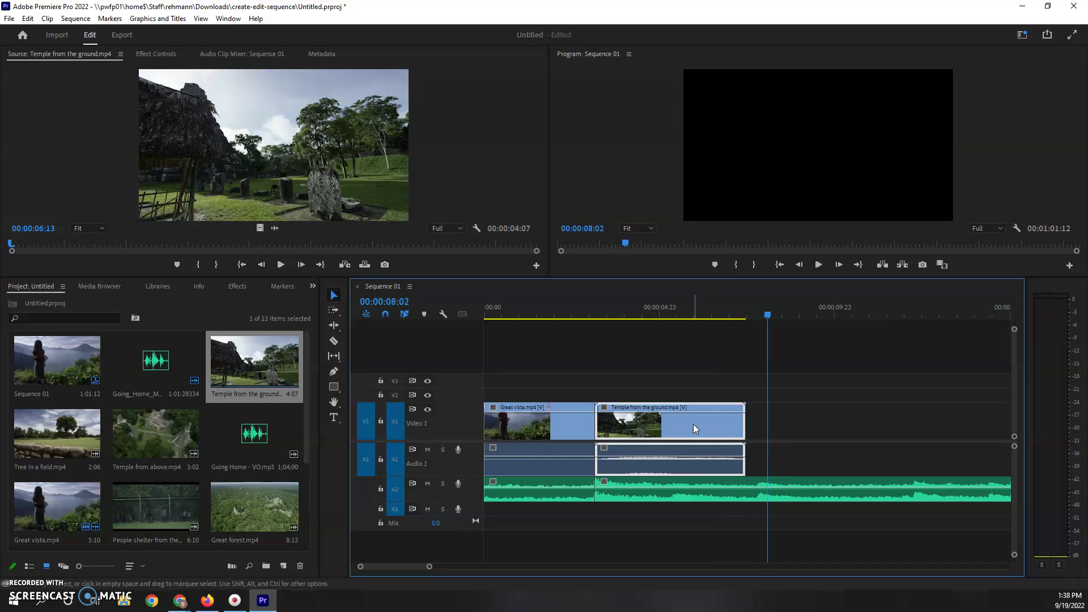
right_click(694, 426)
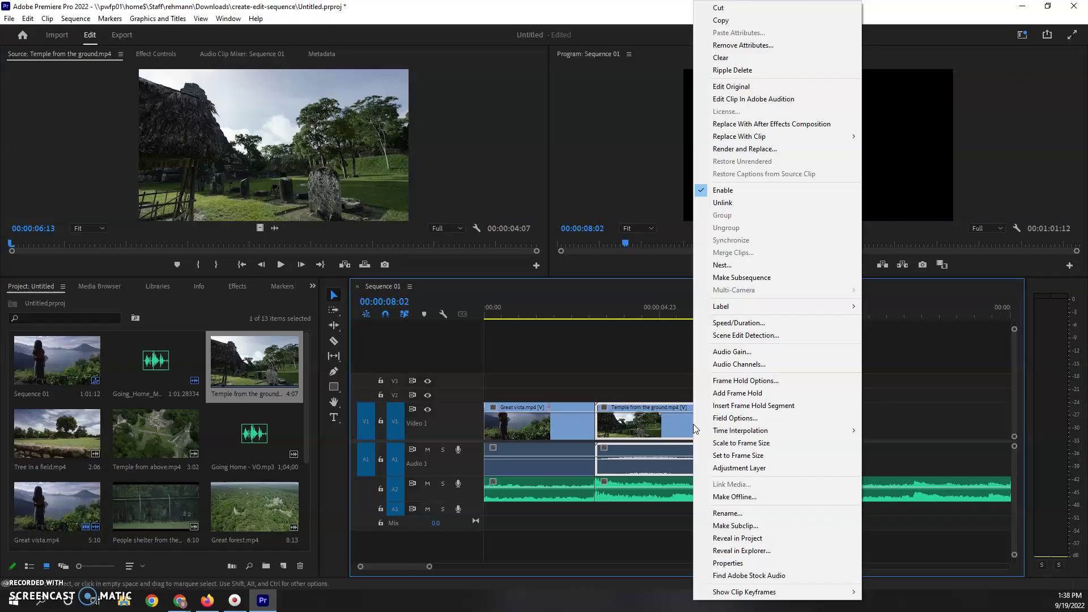
click(763, 323)
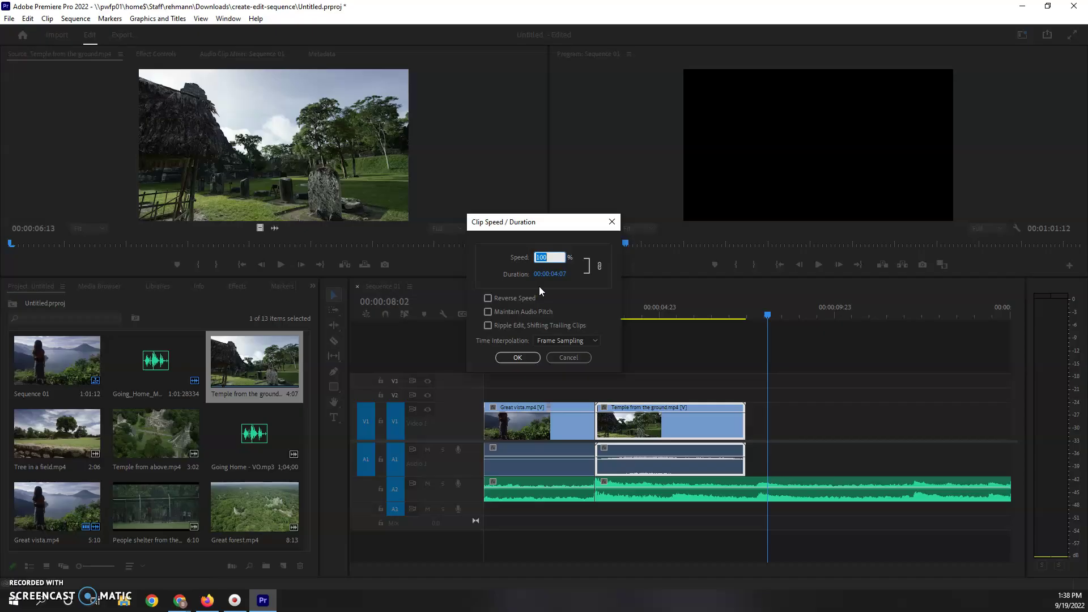
text(80)
click(524, 361)
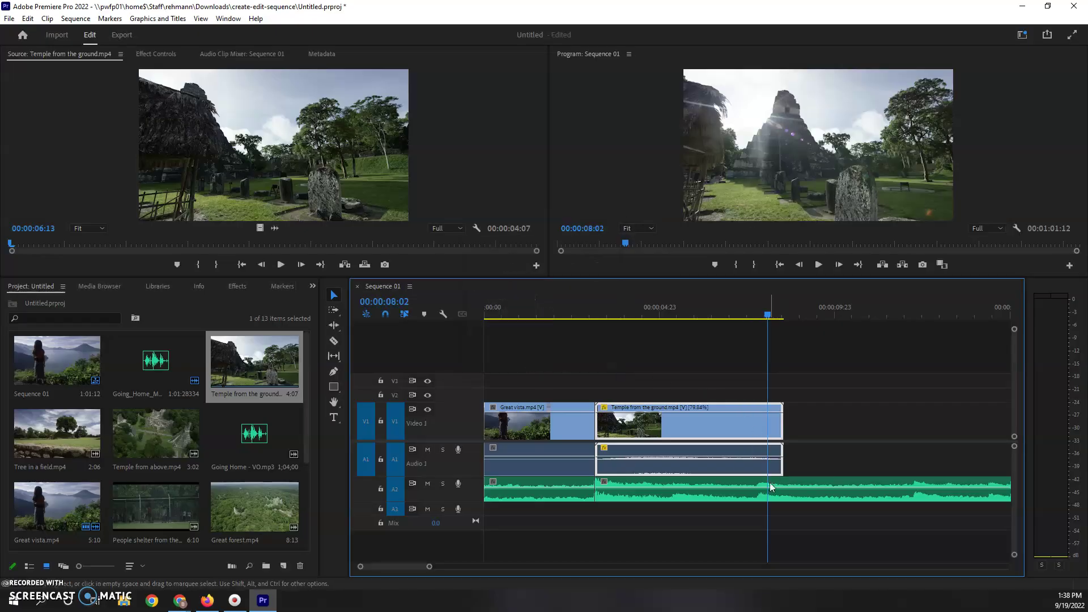
- Trim the end of the slowed Temple from the ground clip back to the beat and play back the result
drag(786, 410, 761, 412)
click(740, 307)
key(space)
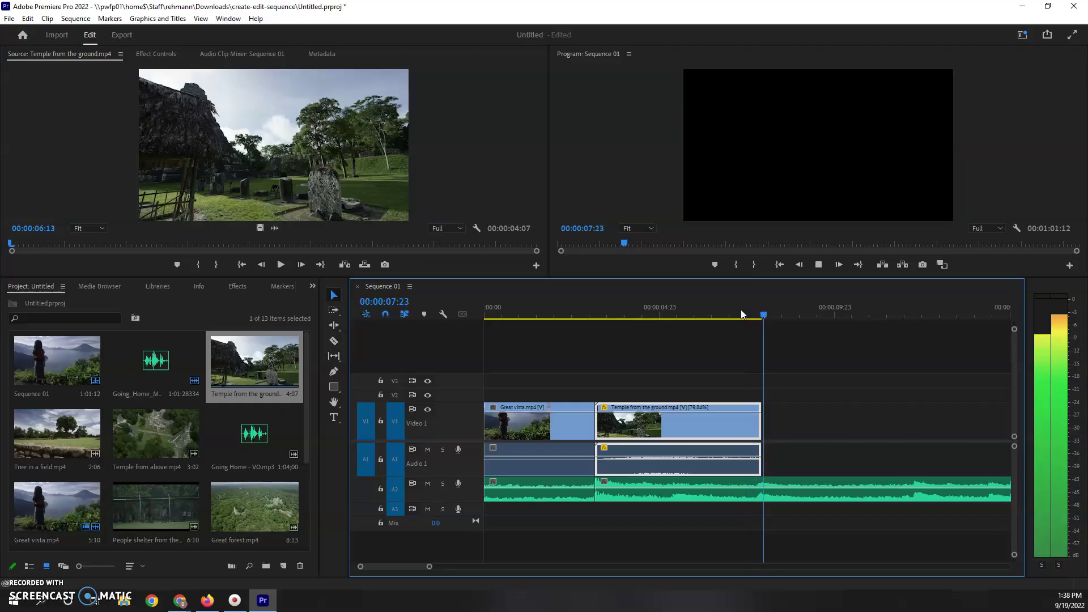
click(568, 314)
key(space)
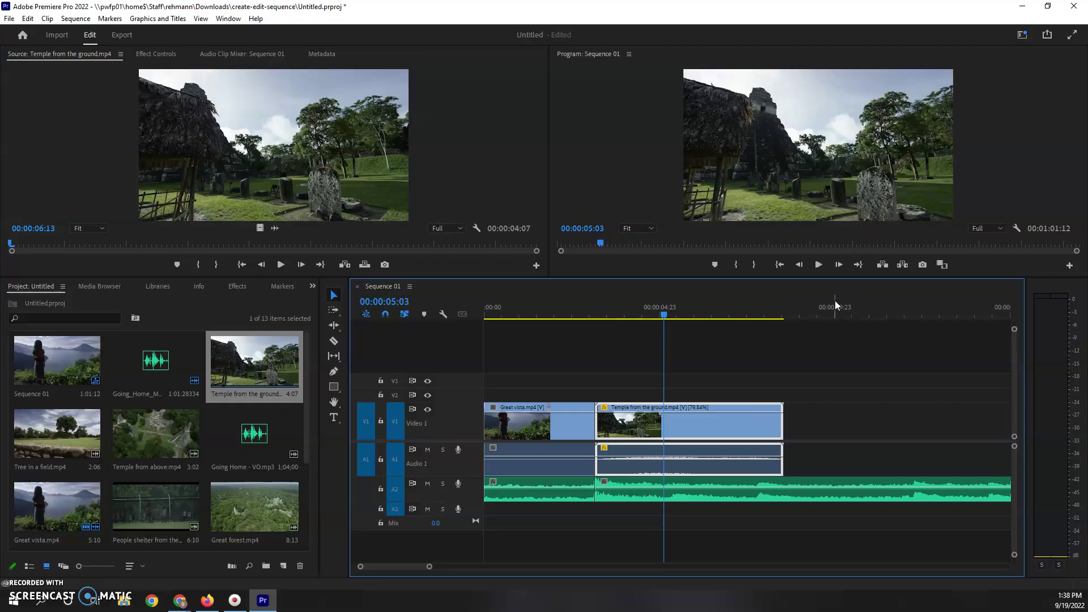
- Undo the trim and the speed change on Temple from the ground, and play the clip briefly
key(ctrl+z)
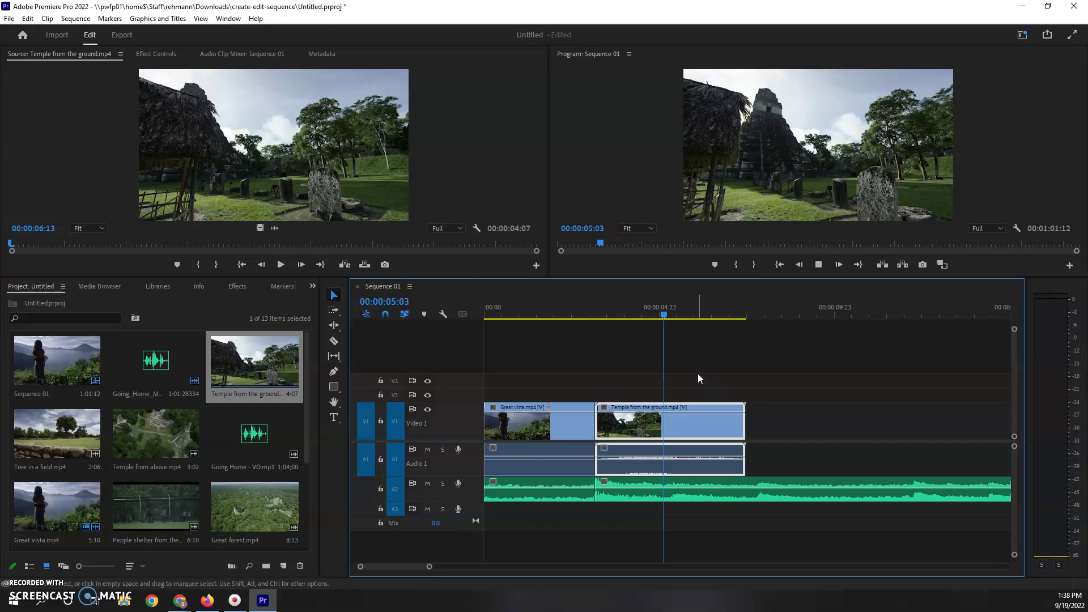
key(space)
key(space)
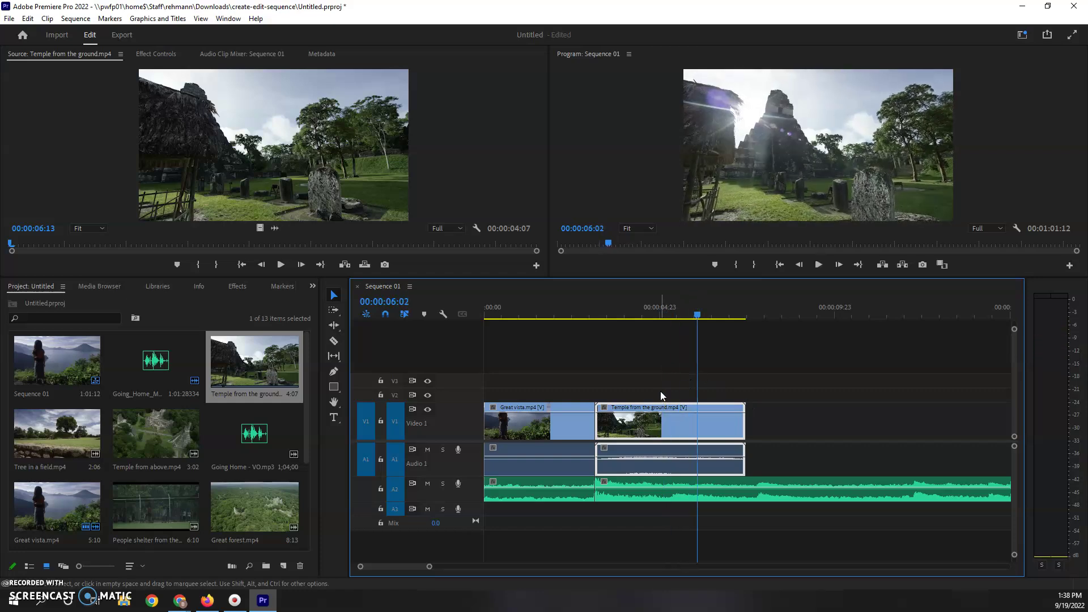
- Open Football in the rain.mp4 from the project media in the source monitor and scrub through it
scroll(125, 430, down, 3)
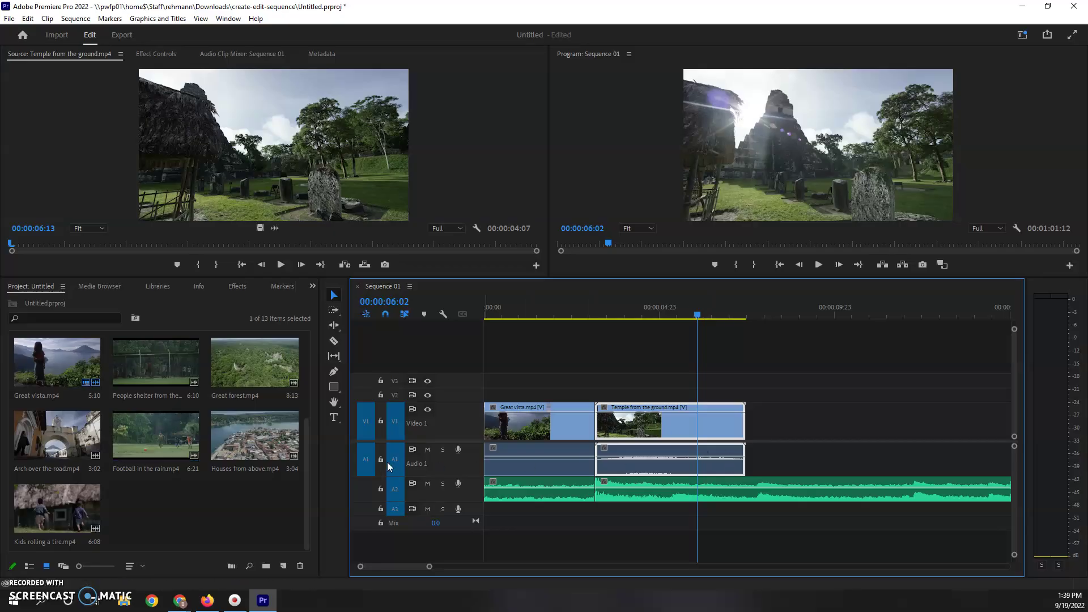
double_click(141, 441)
key(space)
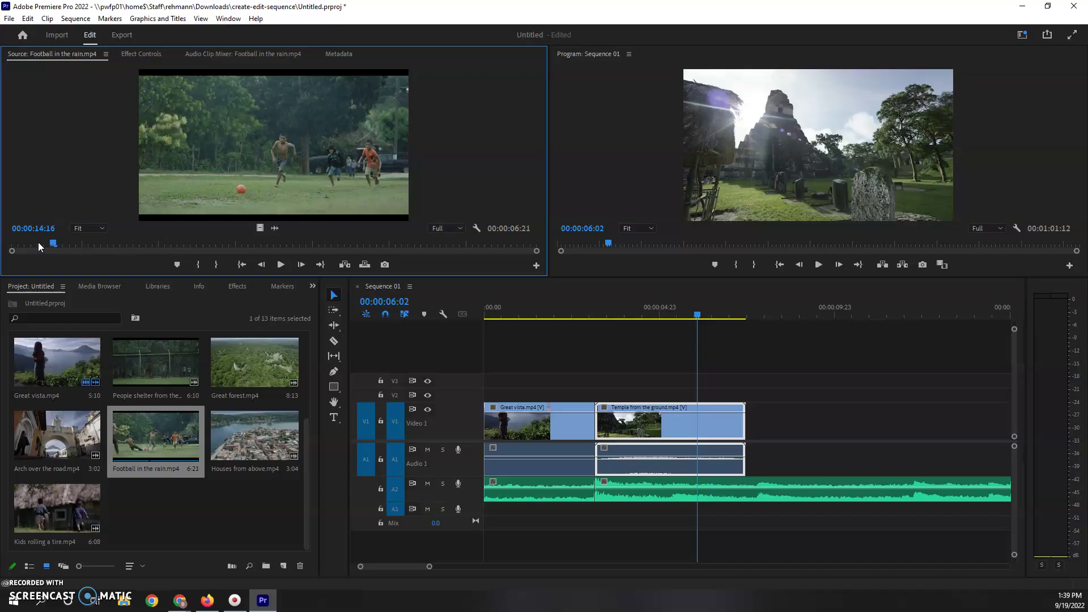
drag(59, 242, 457, 269)
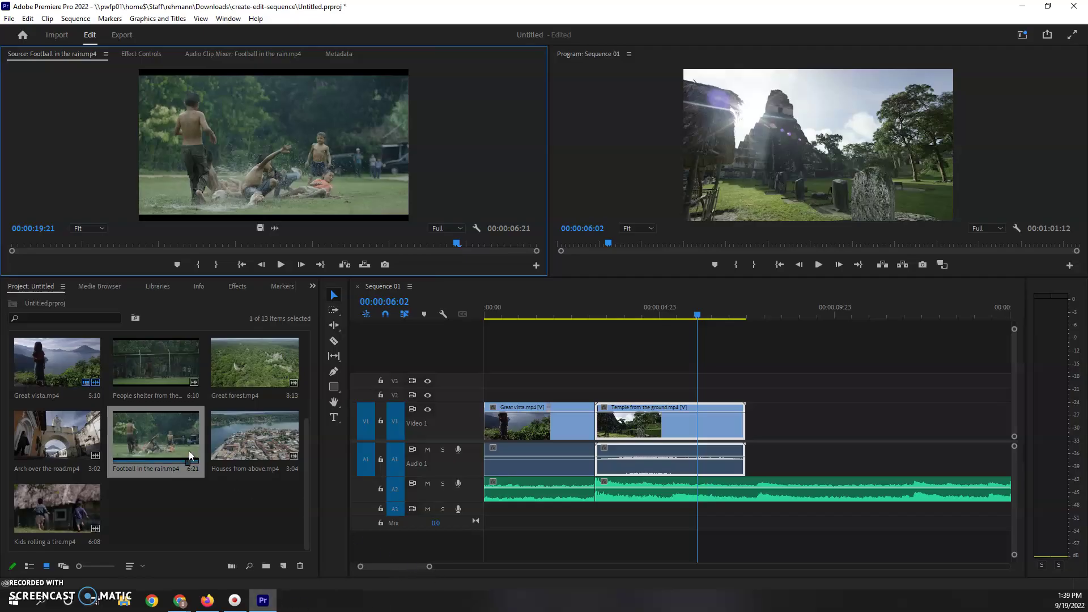
- Preview Arch over the road.mp4 and add it to V1 and A1, leaving a gap after Temple from the ground
scroll(182, 429, up, 2)
scroll(141, 448, down, 2)
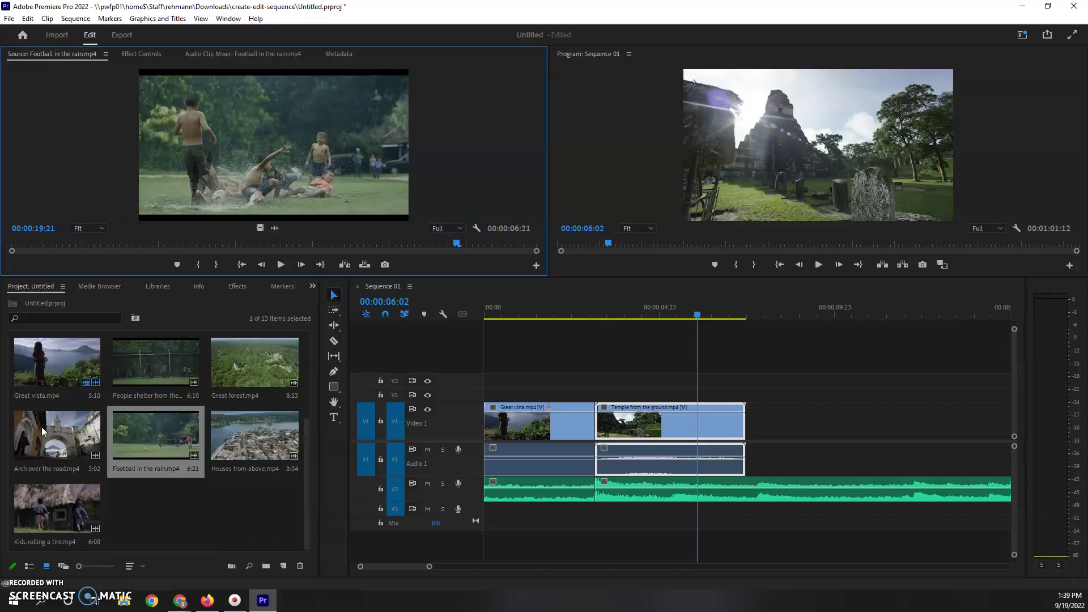
double_click(42, 427)
drag(59, 242, 474, 244)
mouse_move(708, 407)
mouse_down()
mouse_move(831, 403)
mouse_move(708, 414)
mouse_up()
drag(226, 154, 797, 479)
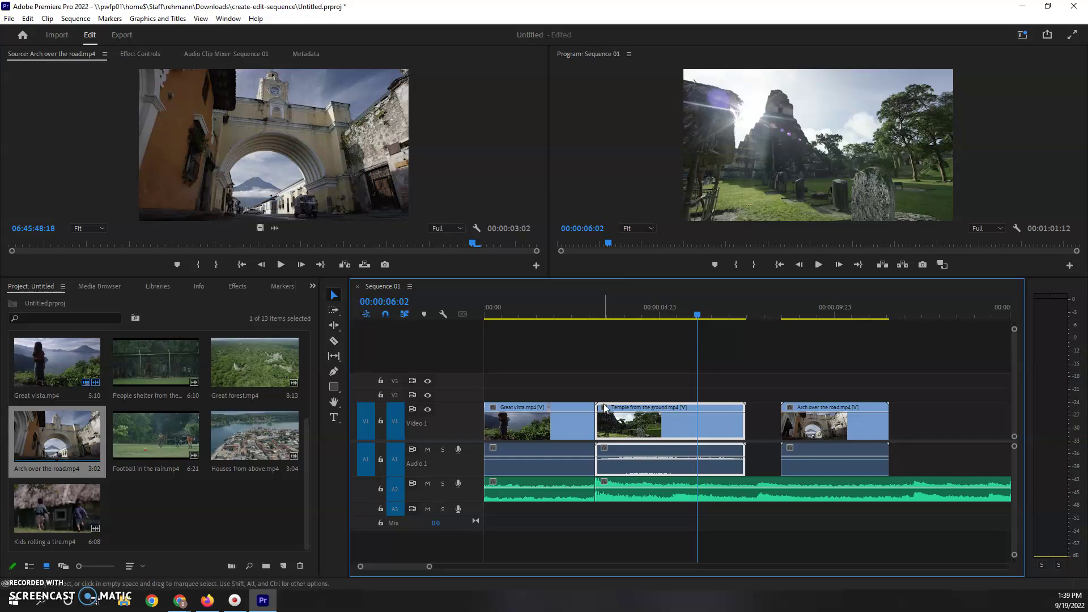
- Try rearranging the clips so Arch over the road follows Great vista, and close the gap before Temple from the ground
click(816, 411)
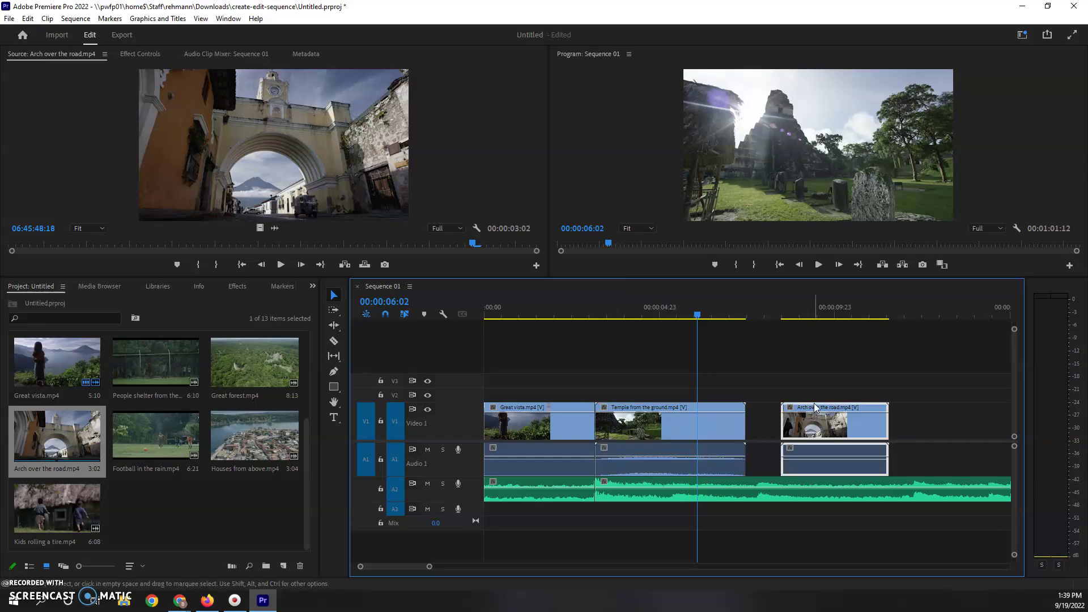
drag(840, 419, 937, 420)
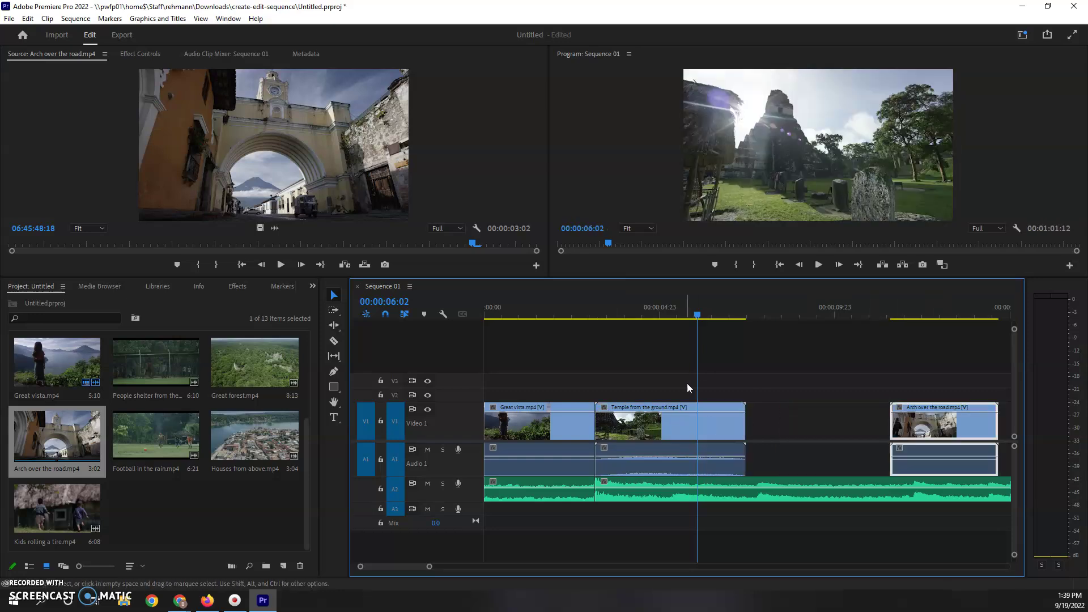
drag(715, 407, 870, 419)
drag(926, 406, 635, 414)
right_click(718, 413)
click(744, 422)
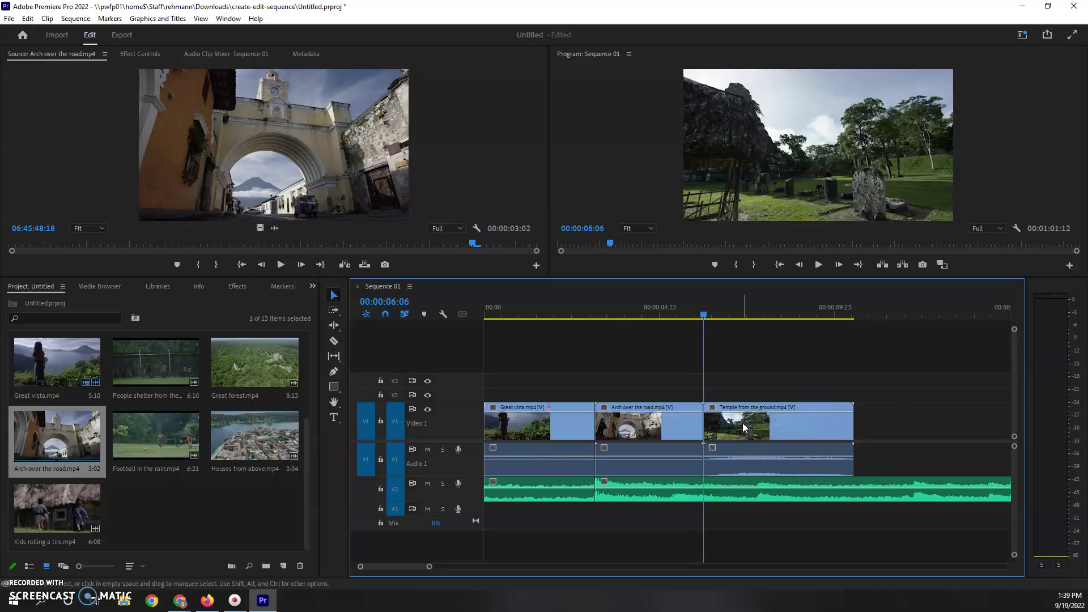
- Undo the gap removal and the Arch over the road move, and return Temple from the ground to directly after Great vista
key(ctrl+z)
key(ctrl+z)
drag(744, 418, 599, 418)
- Insert Arch over the road between Great vista and Temple from the ground, pushing the following clips along, and play back across the cuts
mouse_move(964, 408)
mouse_down()
mouse_move(719, 407)
mouse_move(706, 413)
mouse_move(720, 417)
mouse_move(711, 422)
mouse_up()
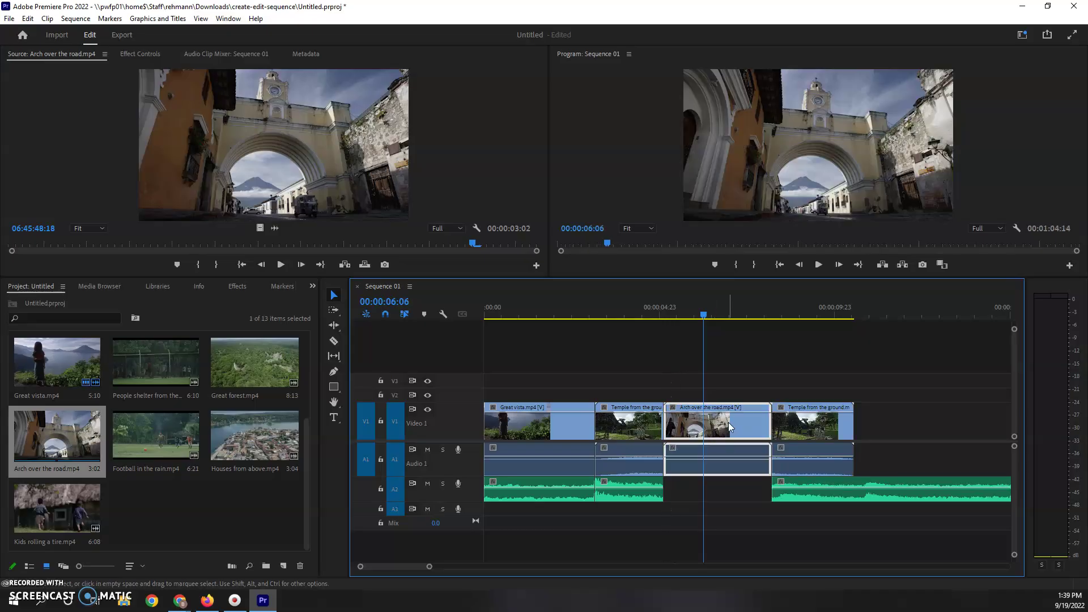
key(ctrl+z)
drag(782, 413, 634, 415)
key(ctrl)
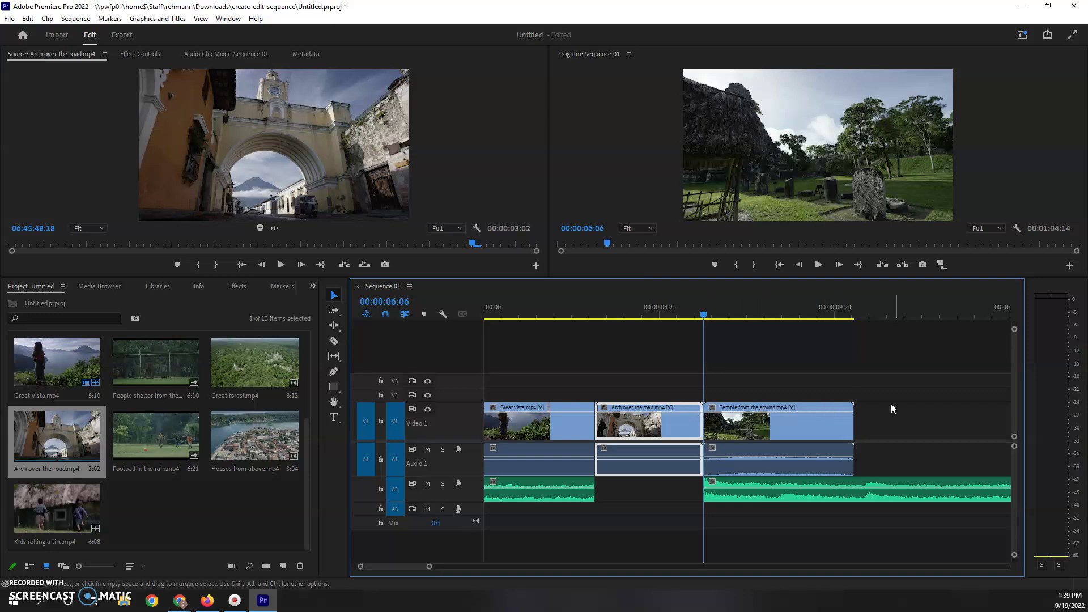
click(669, 503)
click(577, 310)
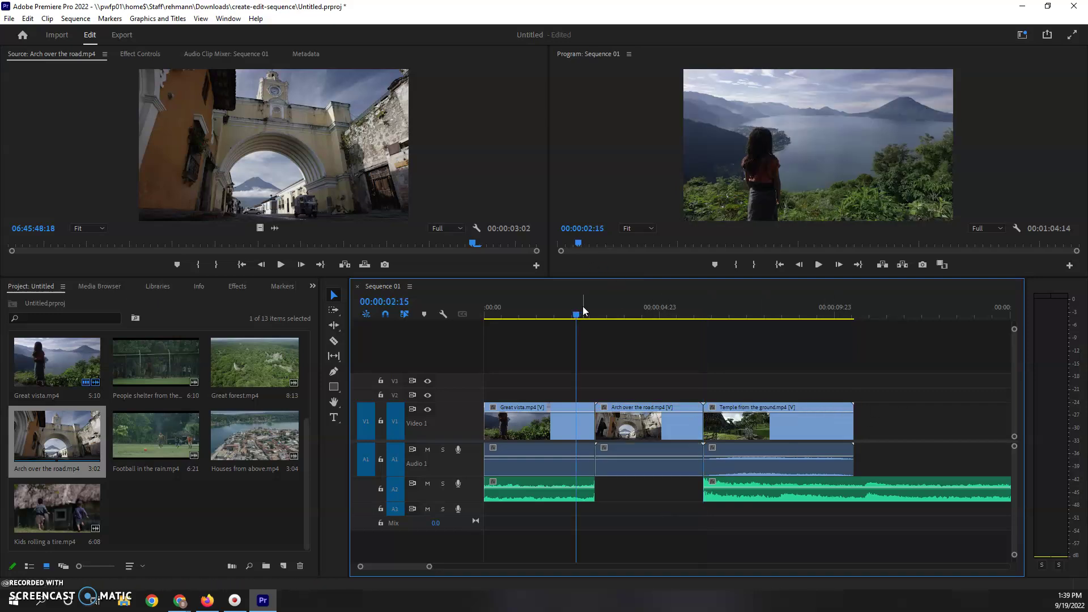
key(space)
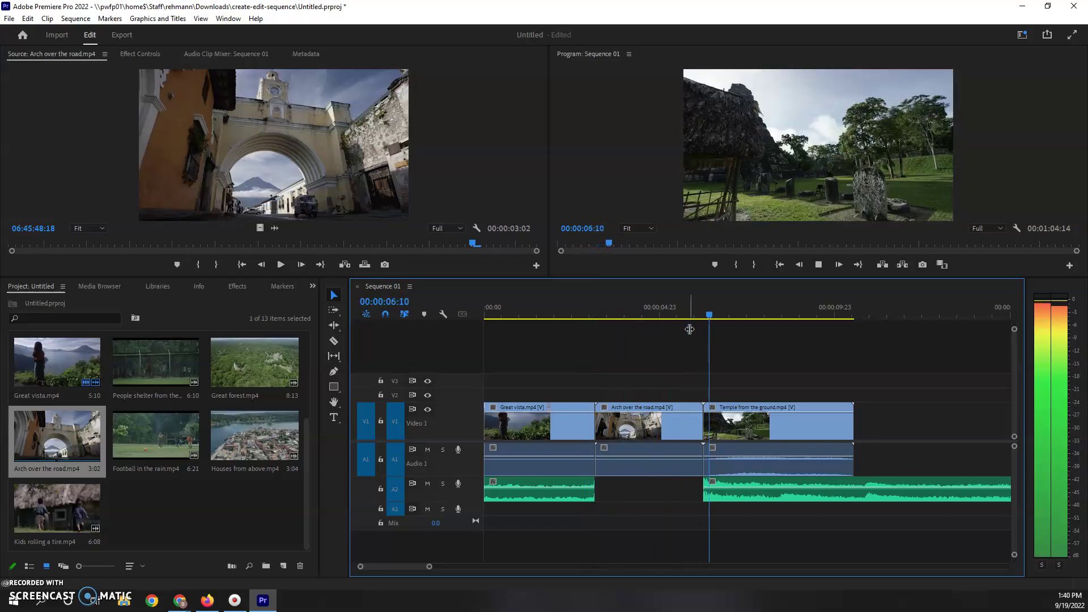
key(space)
- Move the second music clip on A2 back against the first, and lower its volume to match the first music clip
click(769, 481)
drag(770, 481, 672, 480)
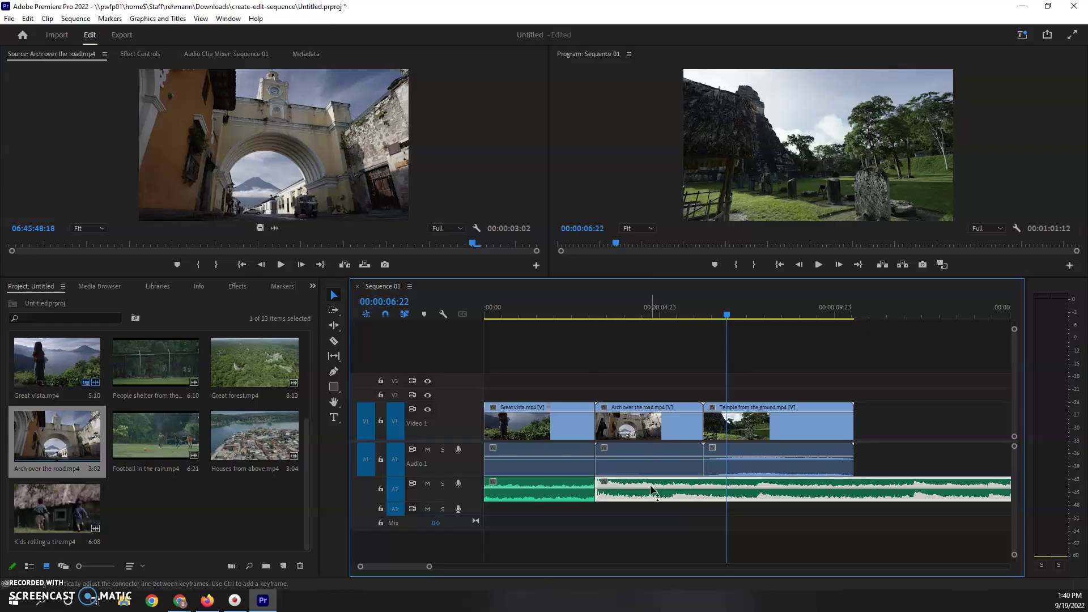
click(578, 324)
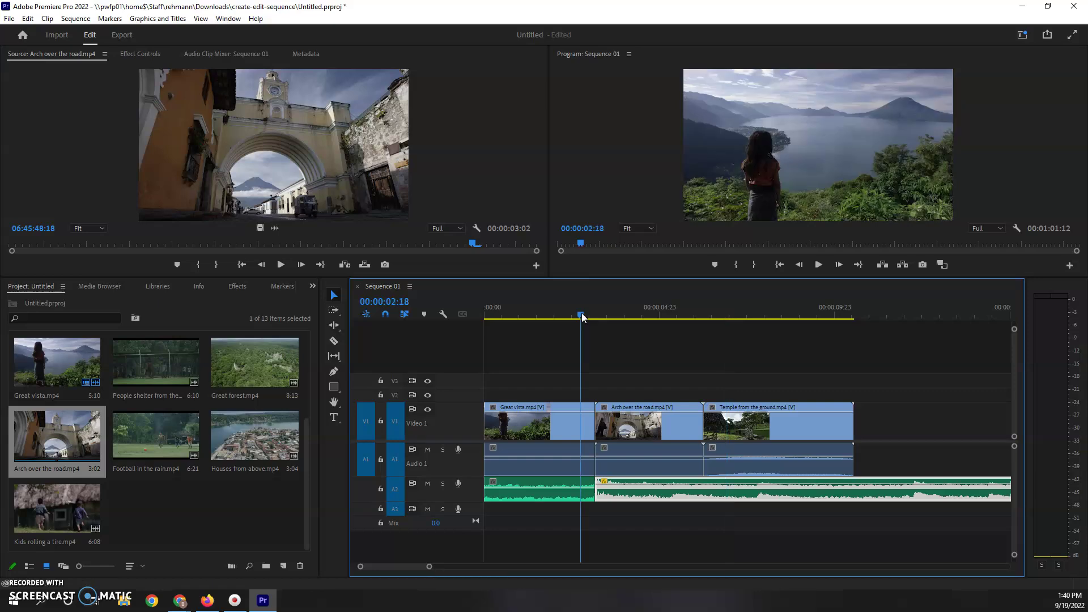
key(space)
key(space)
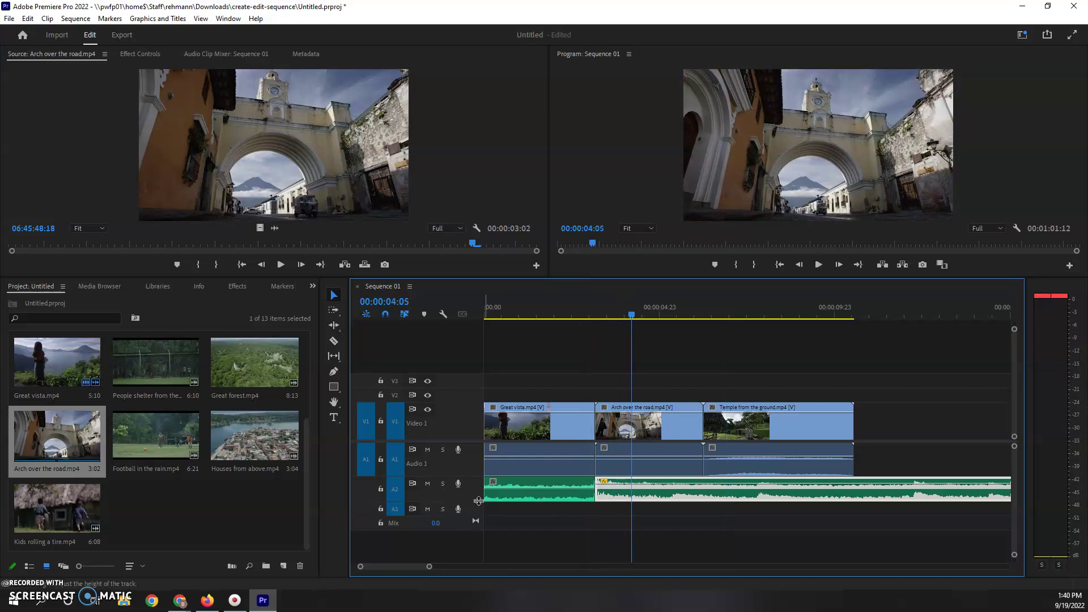
drag(480, 510, 480, 519)
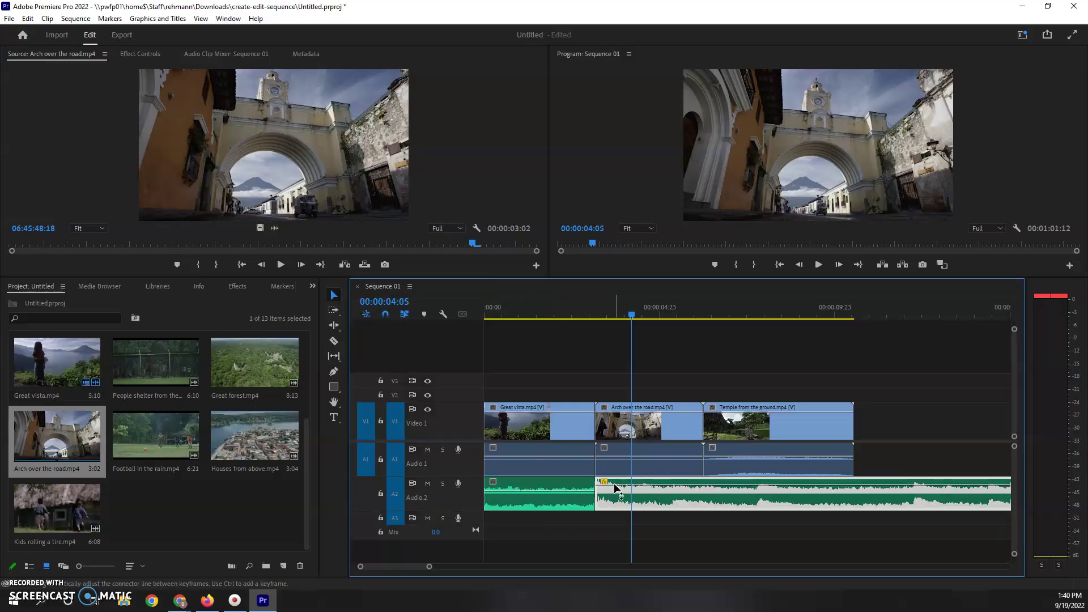
drag(617, 488, 619, 484)
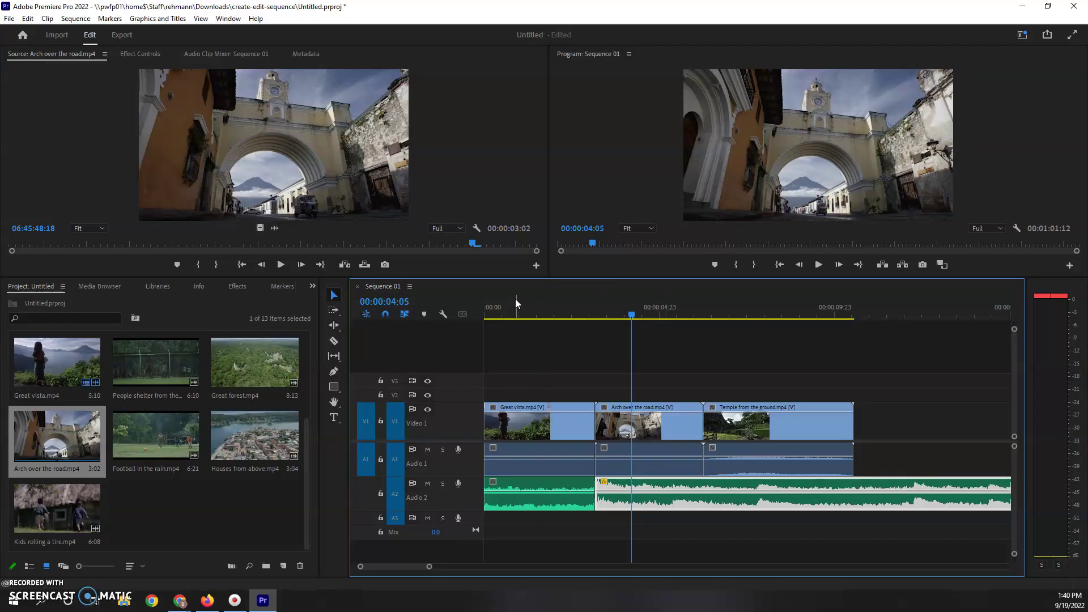
- Add a volume keyframe at 00:00:00:09 on the first music clip on A2, enlarging the track to reach its keyframe controls
key(Home)
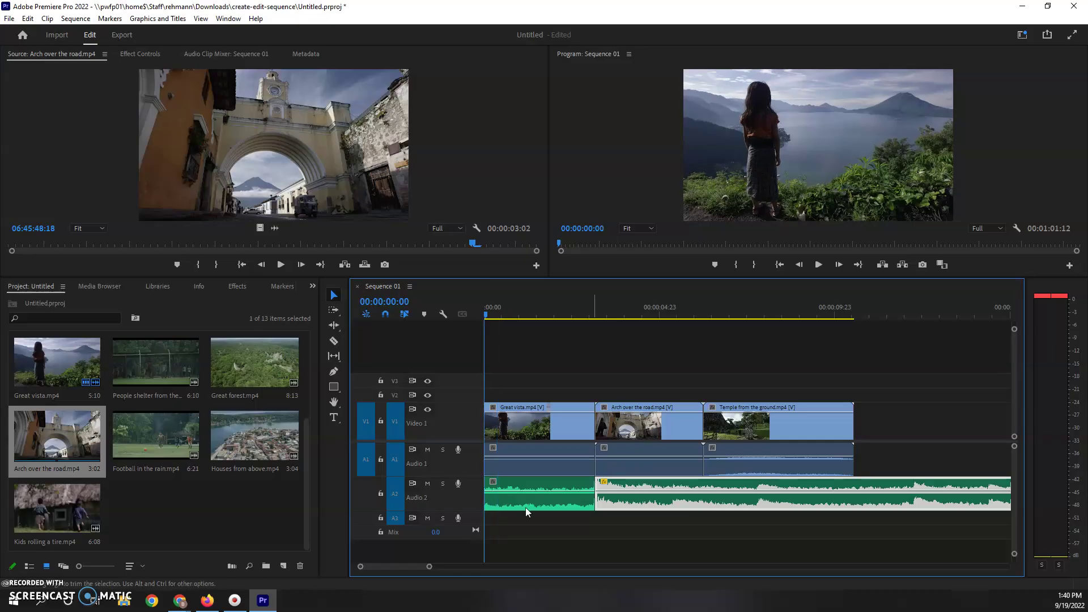
drag(431, 568, 401, 568)
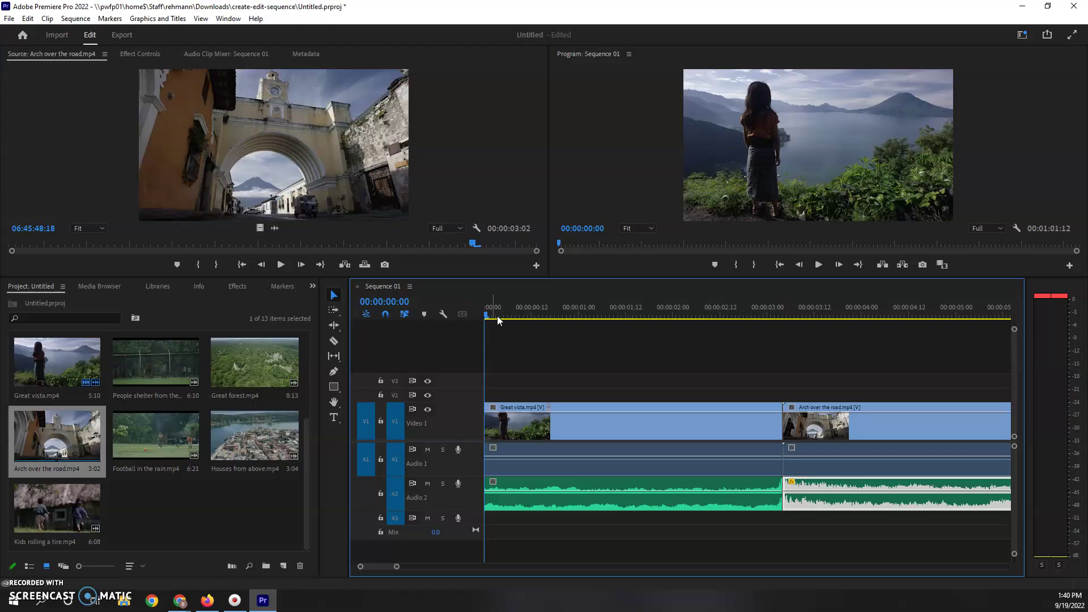
key(space)
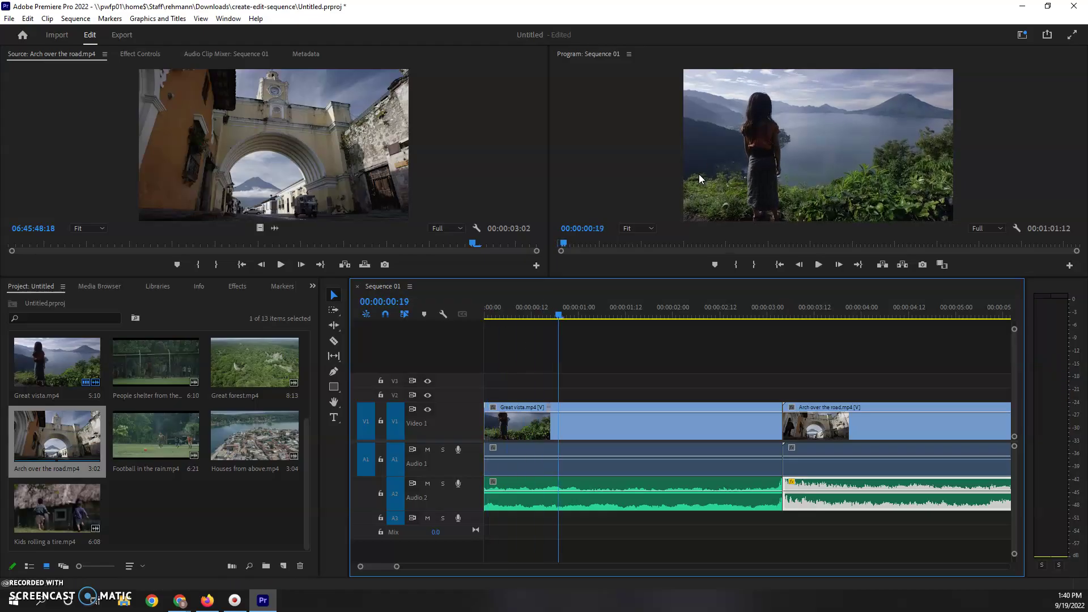
drag(560, 313, 519, 313)
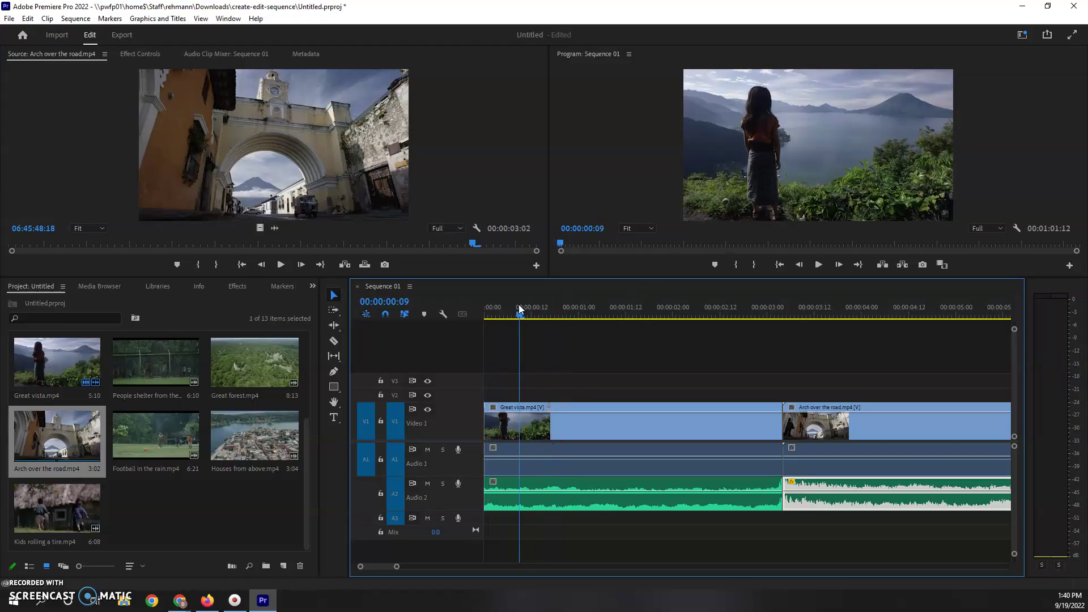
click(547, 487)
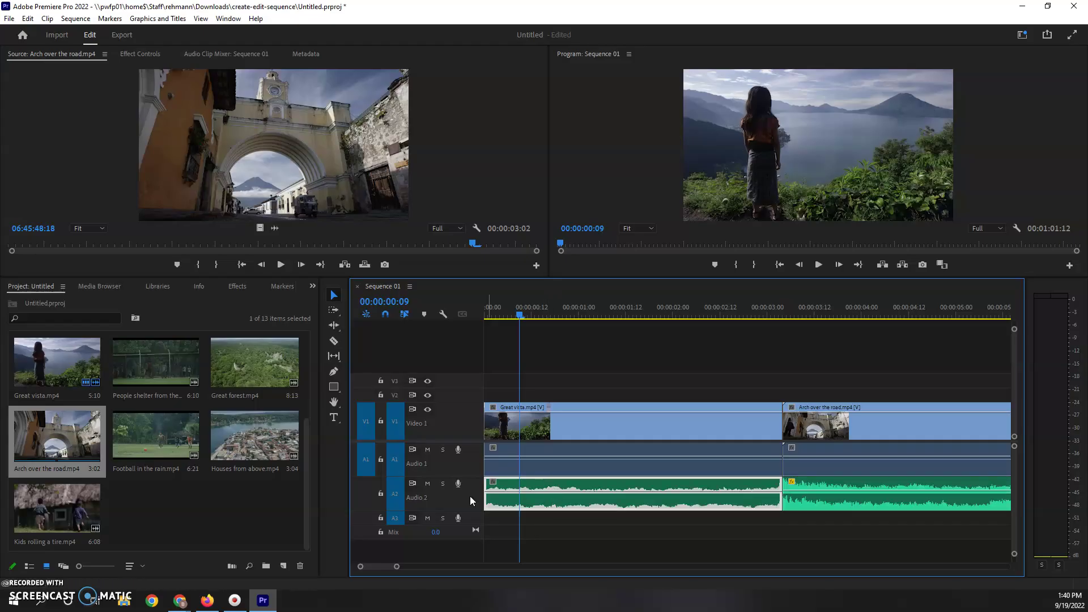
drag(457, 512, 460, 524)
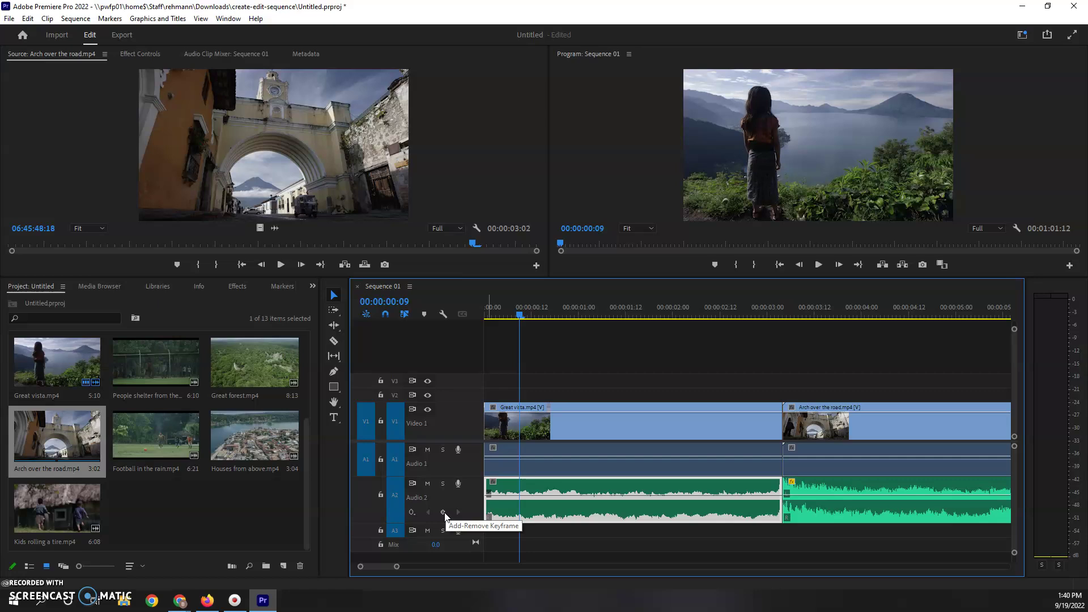
click(443, 512)
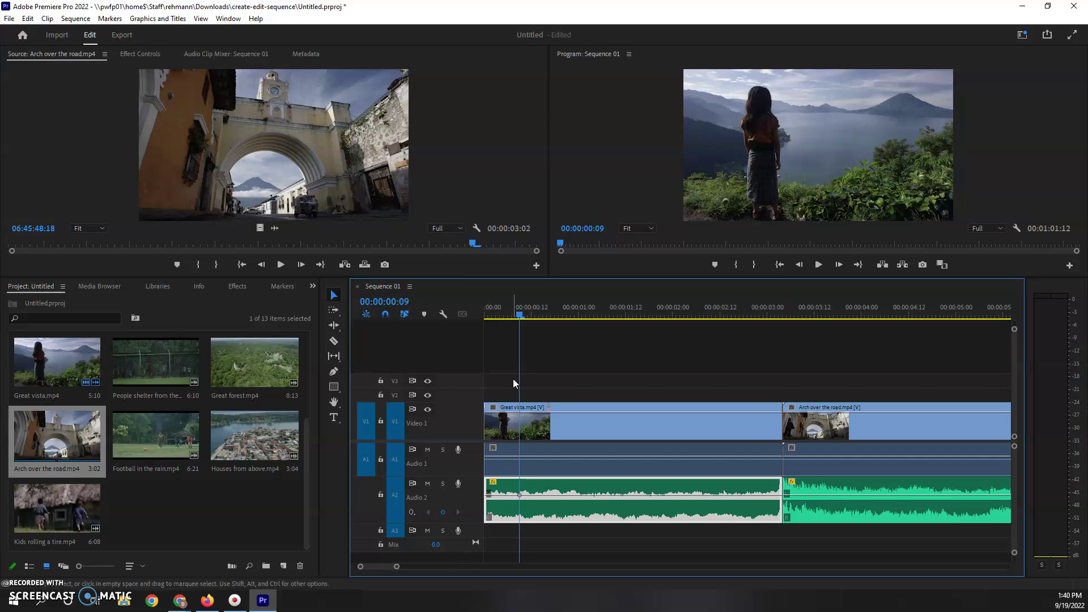
- Add a volume keyframe at the start of the first music clip and lower it fully to fade the music in
click(502, 318)
click(497, 318)
click(444, 513)
drag(496, 494, 490, 517)
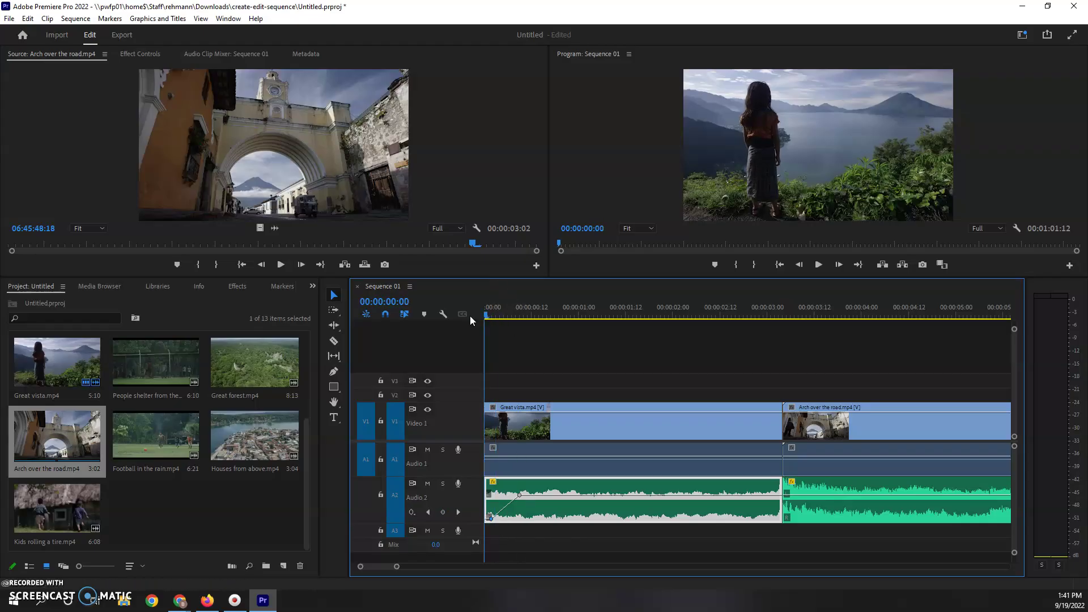
- Lengthen the first music clip's fade-in by moving its second volume keyframe just past the 00:00:01:12 mark, and play back the fade
key(space)
key(space)
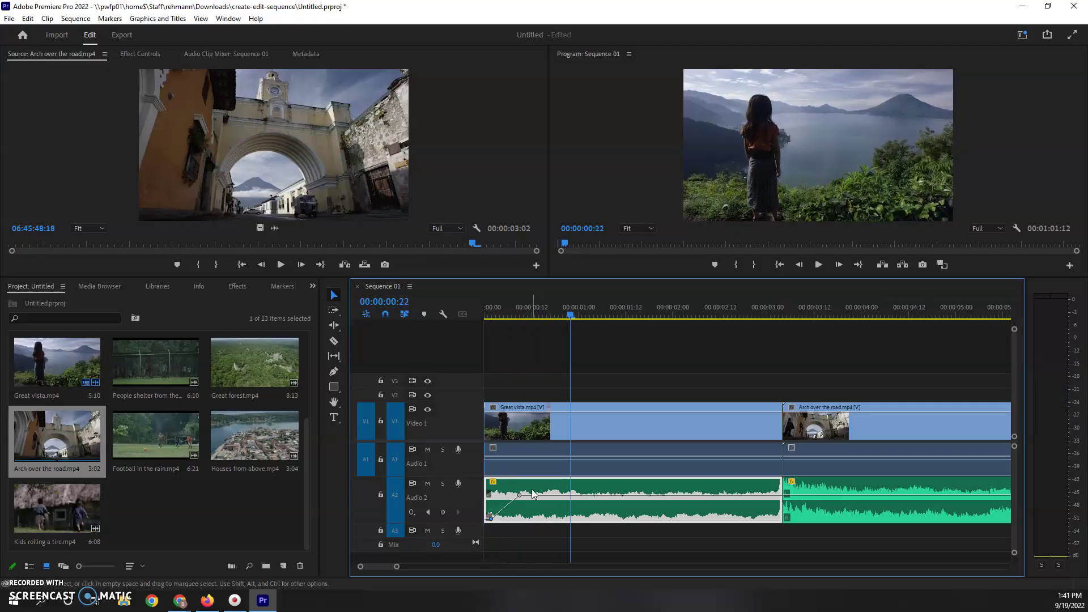
drag(519, 495, 642, 494)
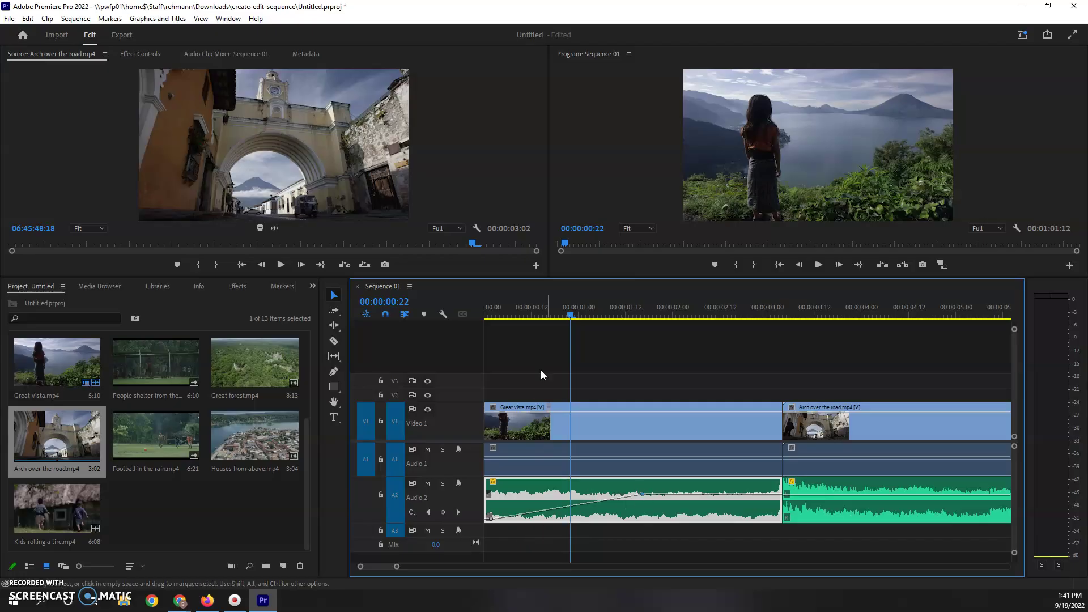
click(486, 310)
key(space)
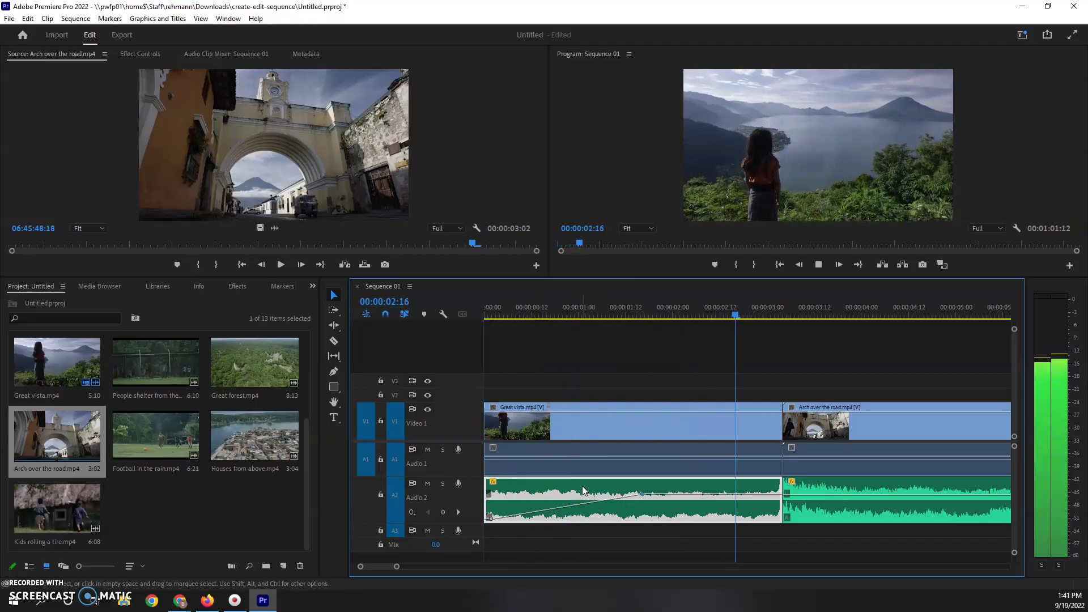
key(space)
click(548, 310)
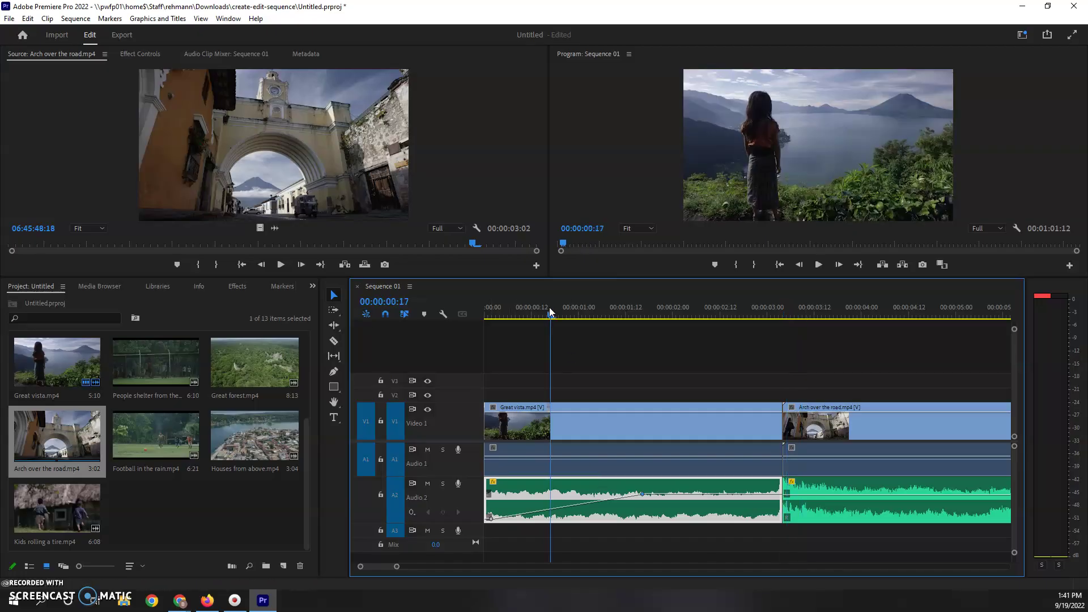
- Look through the Dissolve video transitions in the effects library to locate Dip to Black
click(233, 287)
click(60, 302)
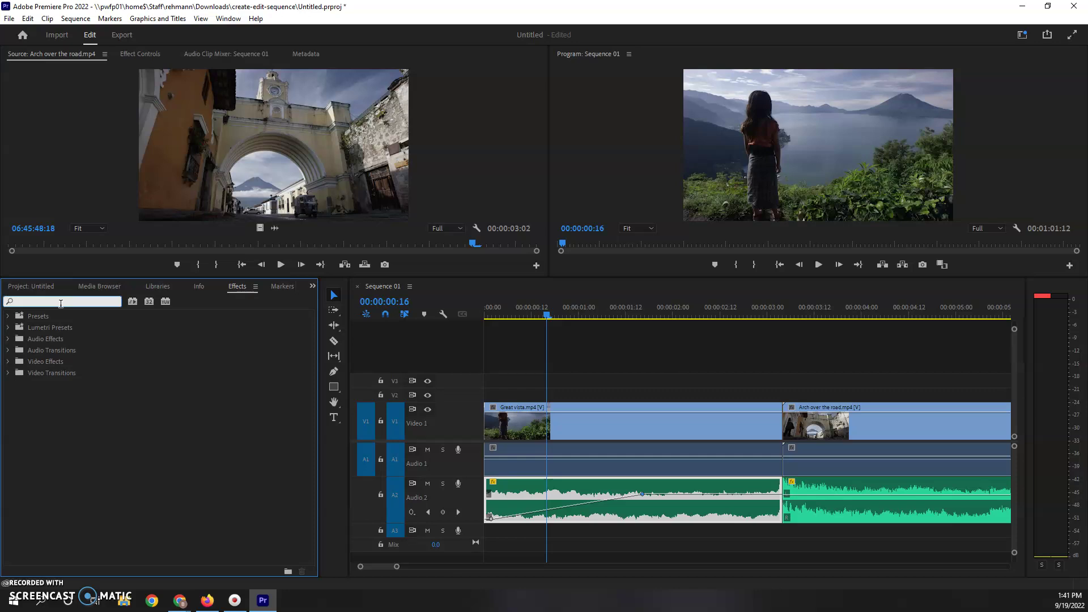
text(cro)
key(BackSpace)
key(BackSpace)
key(BackSpace)
click(8, 373)
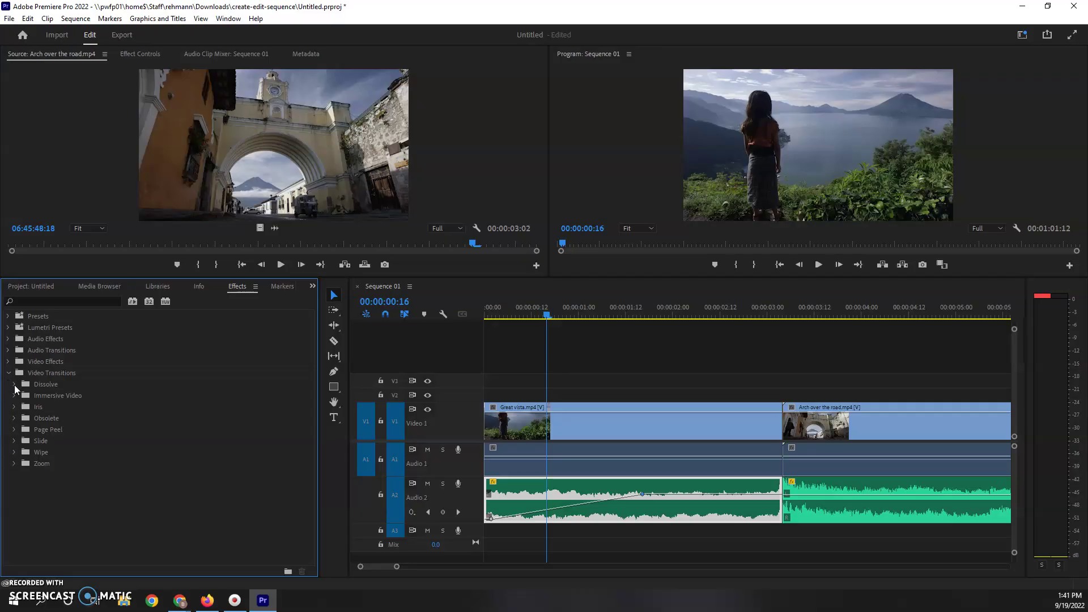
click(14, 385)
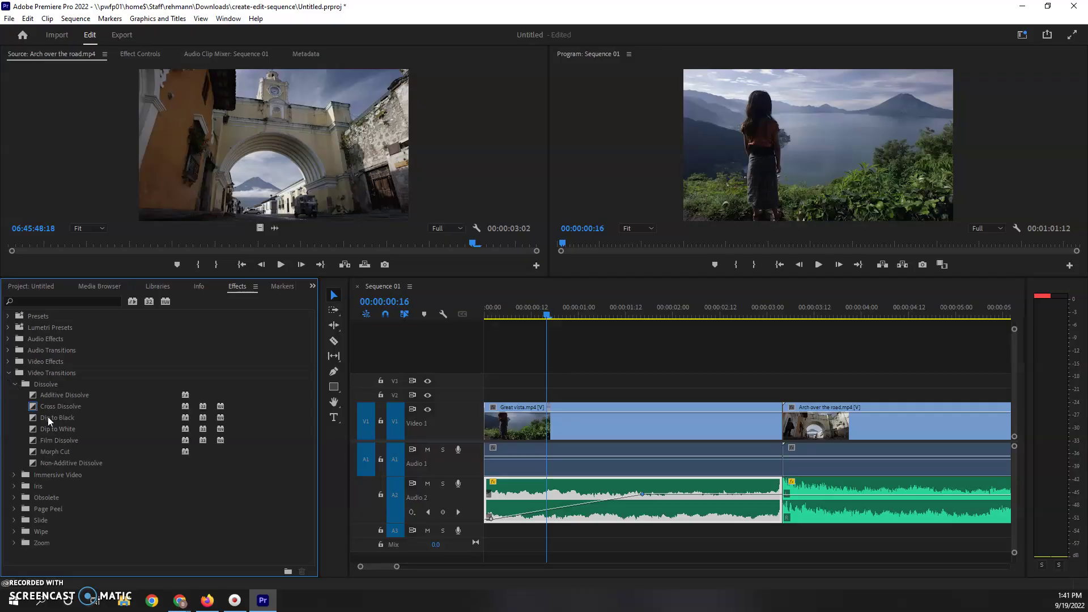
click(48, 417)
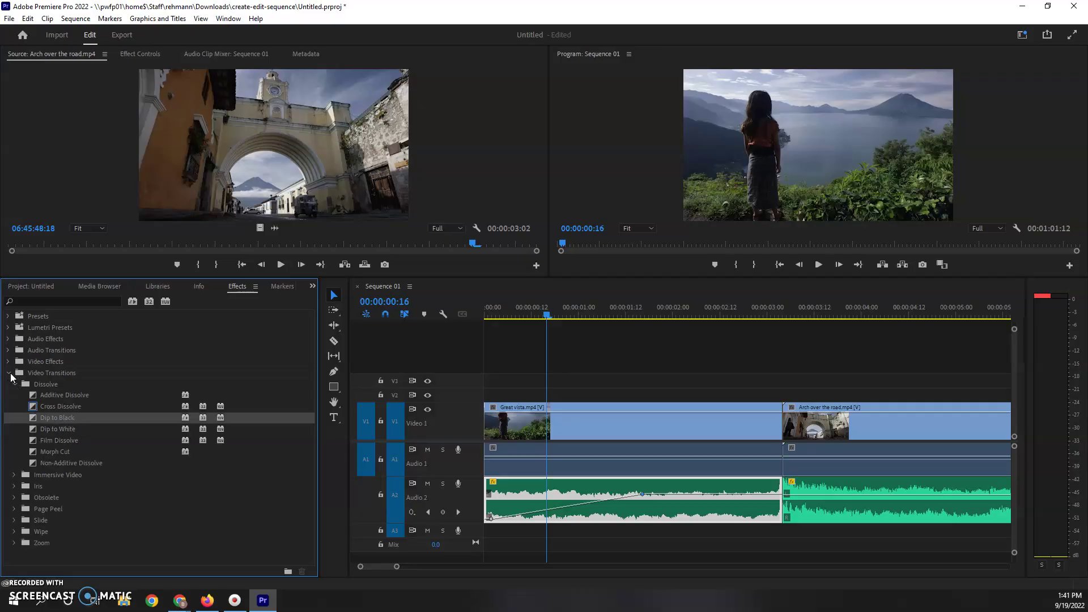
click(9, 374)
- Search the effects for "dip", apply Dip to Black to the start of the Great vista clip, and play back the opening
click(59, 300)
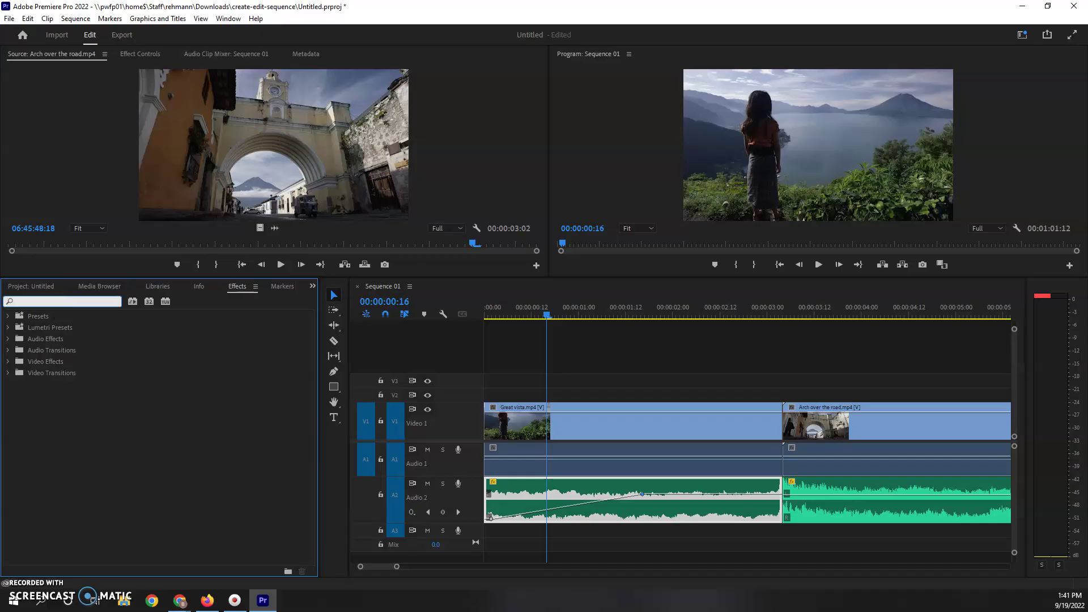
text(dip)
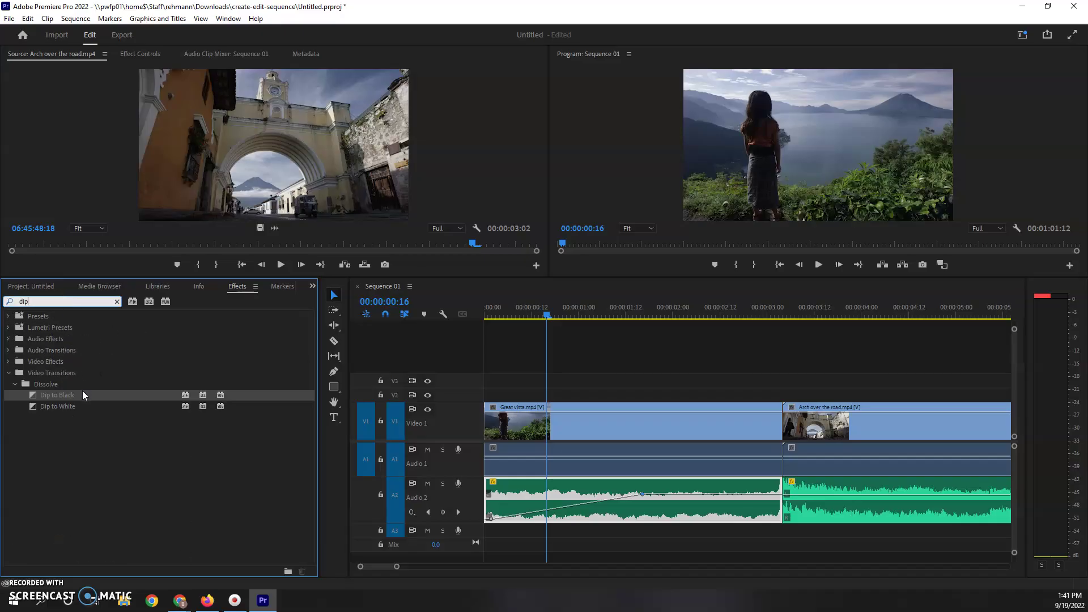
drag(83, 395, 510, 425)
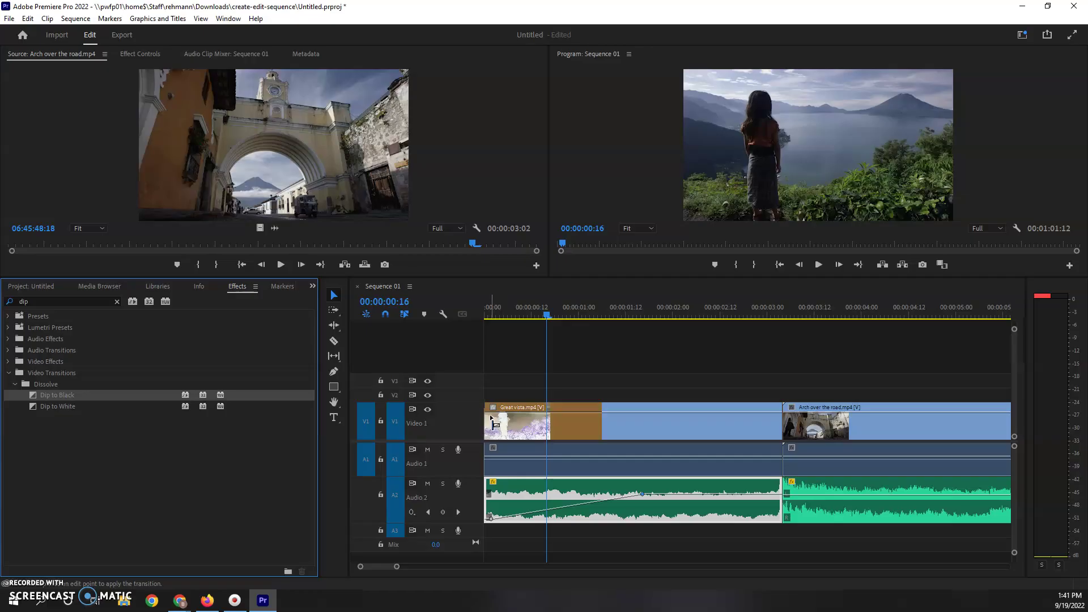
click(572, 421)
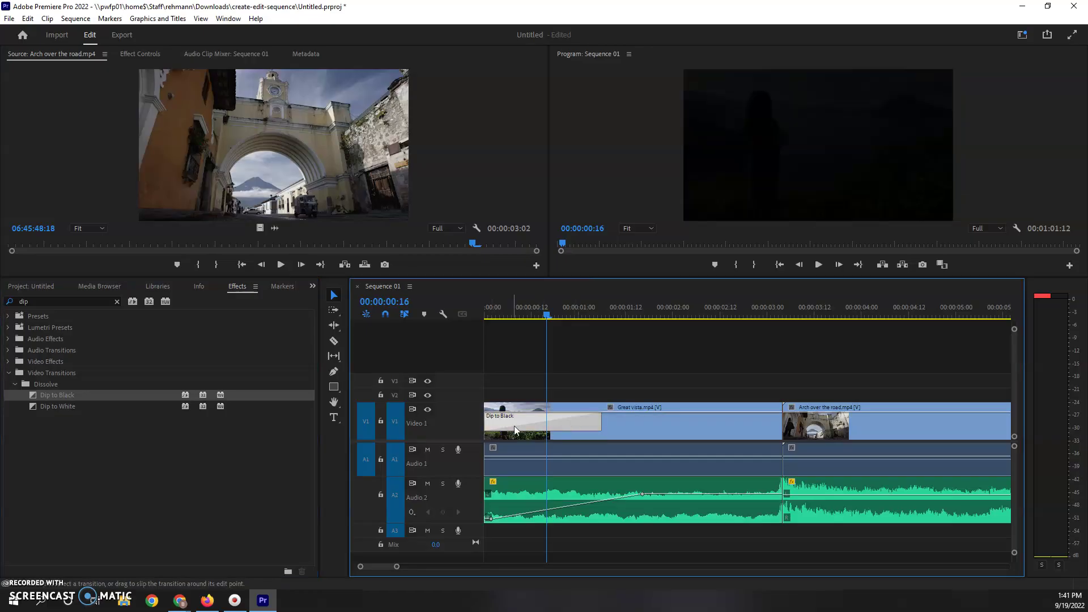
key(Home)
key(space)
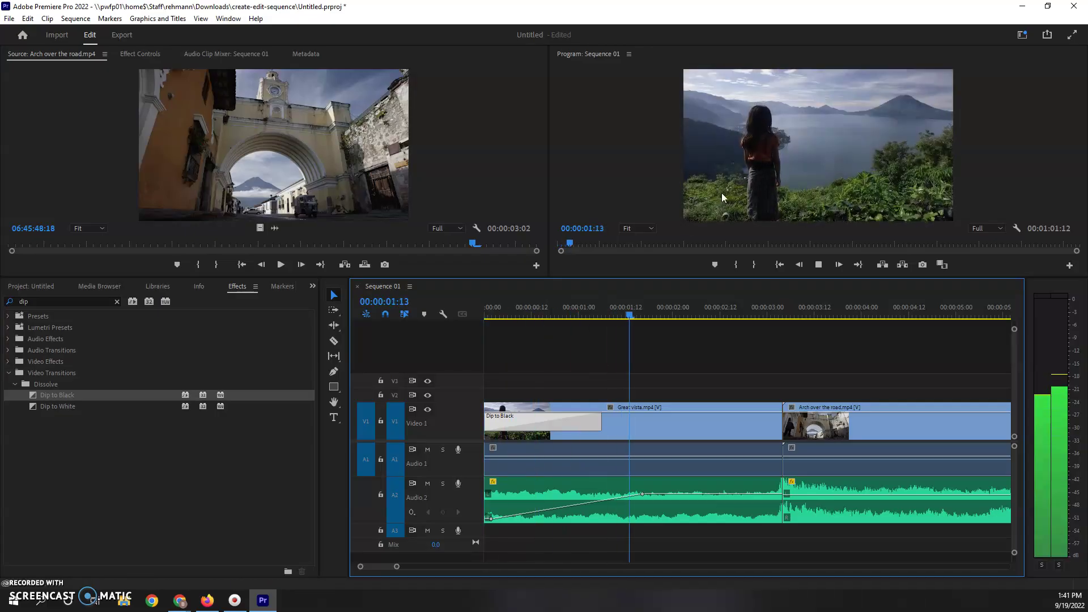
key(space)
- Try stretching the Dip to Black transition to a duration of 00:00:02:17, play it back, and undo the change
drag(599, 424, 739, 424)
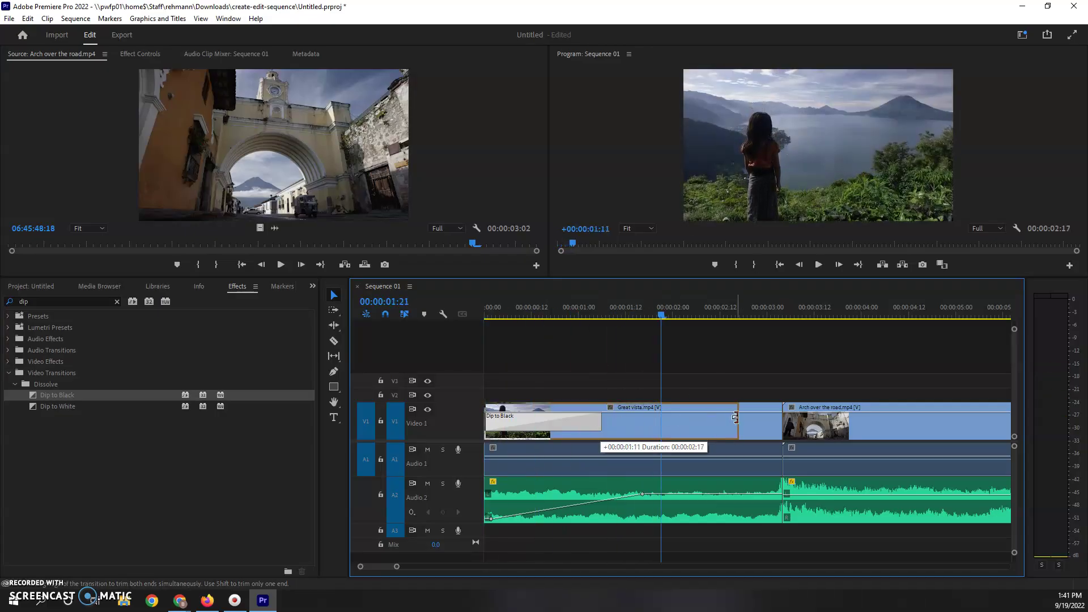
click(484, 313)
key(space)
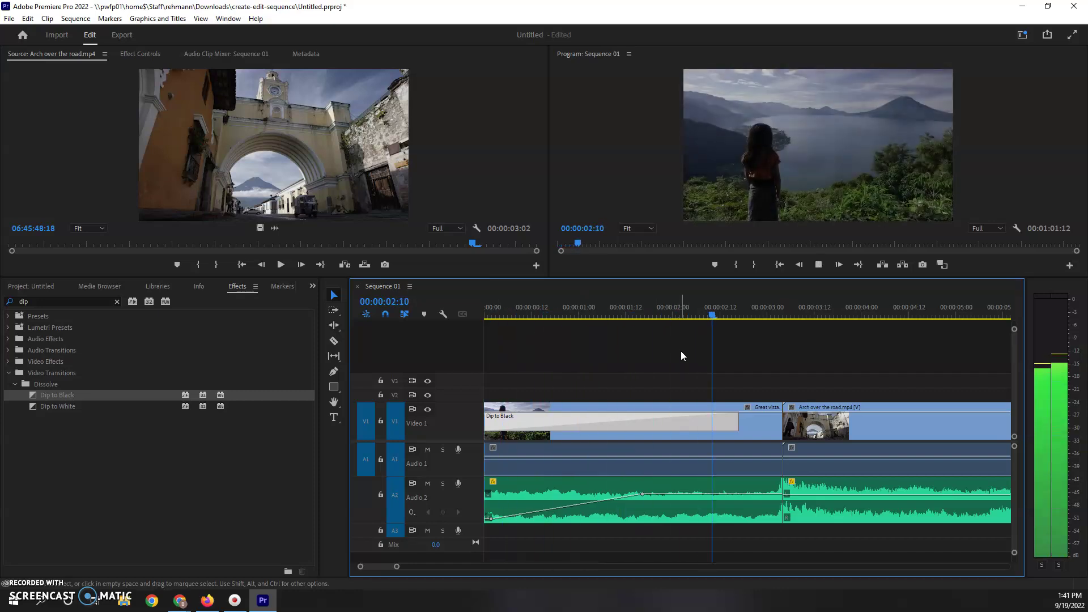
key(space)
key(ctrl+z)
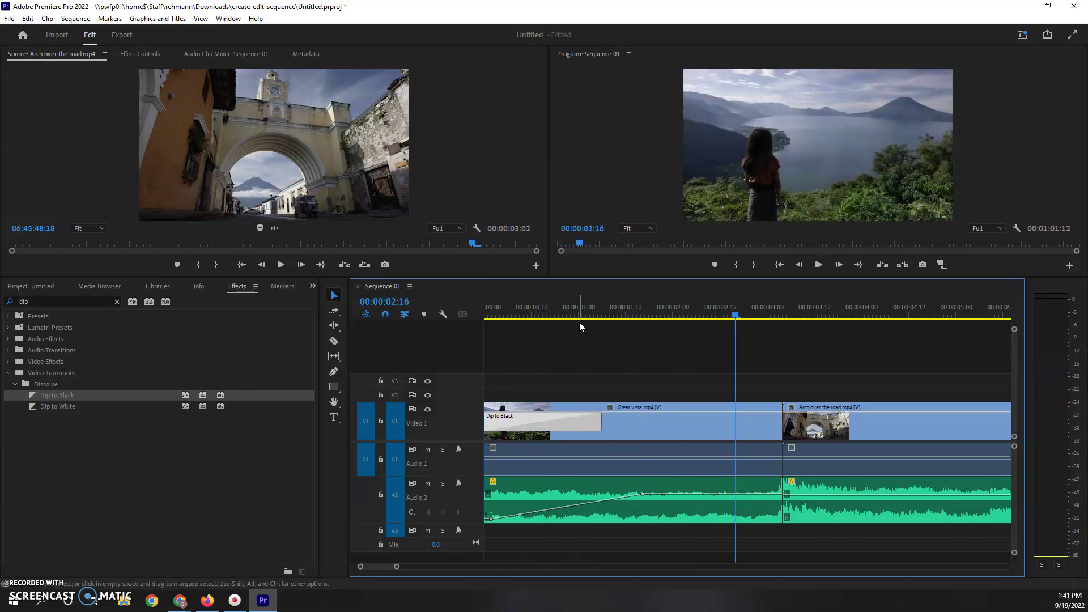
drag(560, 308, 498, 317)
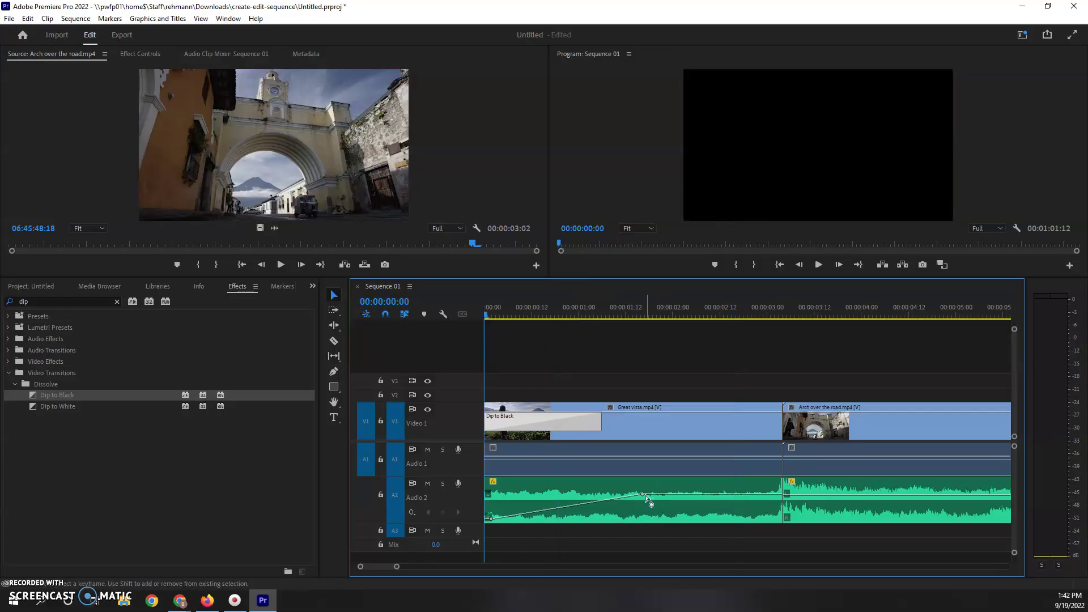
- Examine the effect controls of the first music clip and the Great vista clip, comparing their available settings
click(571, 500)
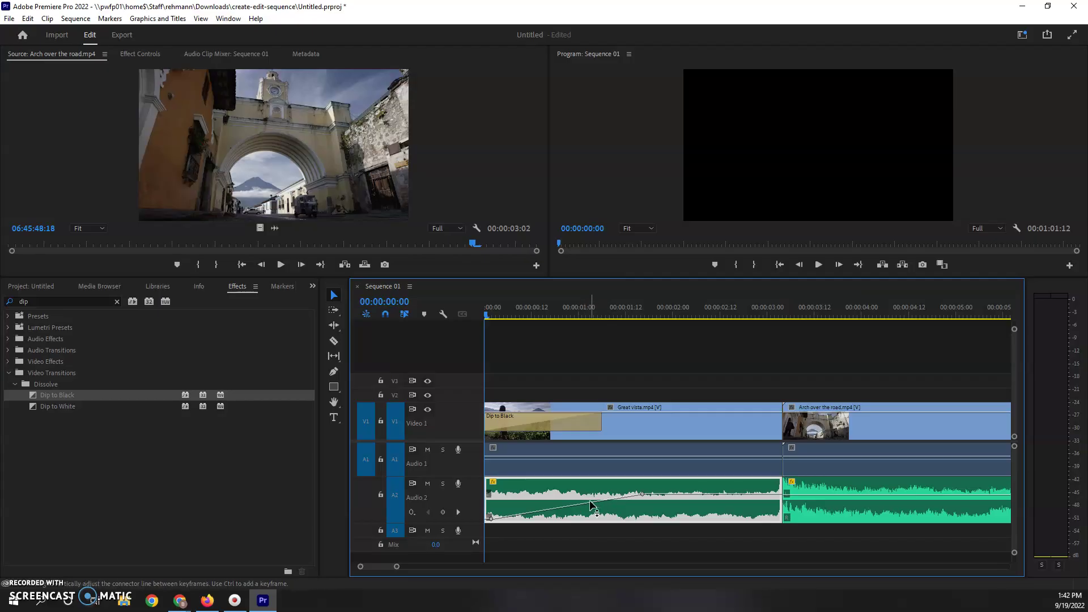
click(143, 55)
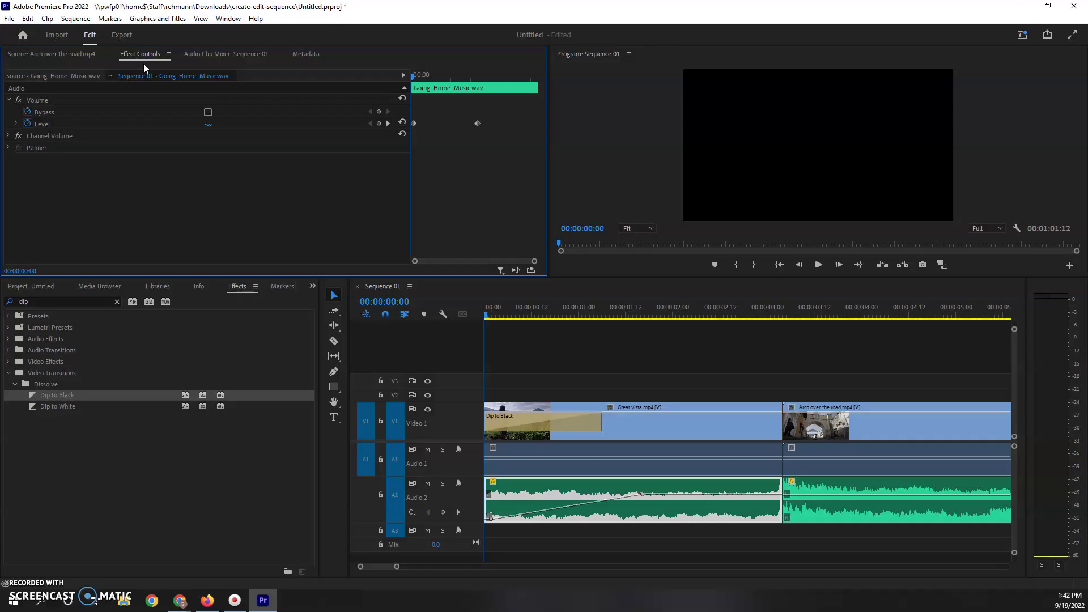
click(844, 425)
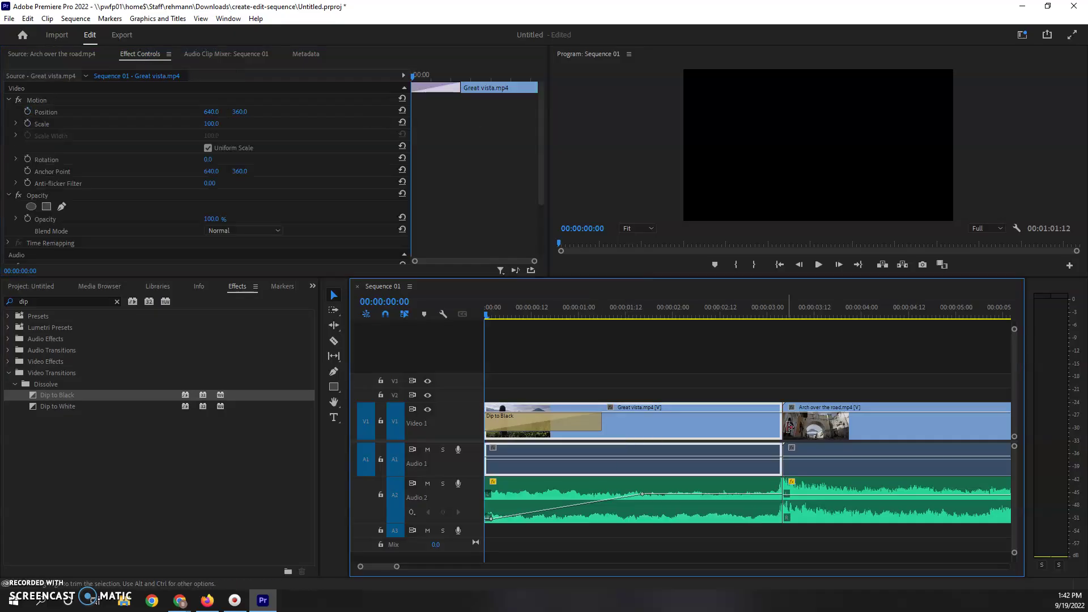
click(703, 434)
click(696, 499)
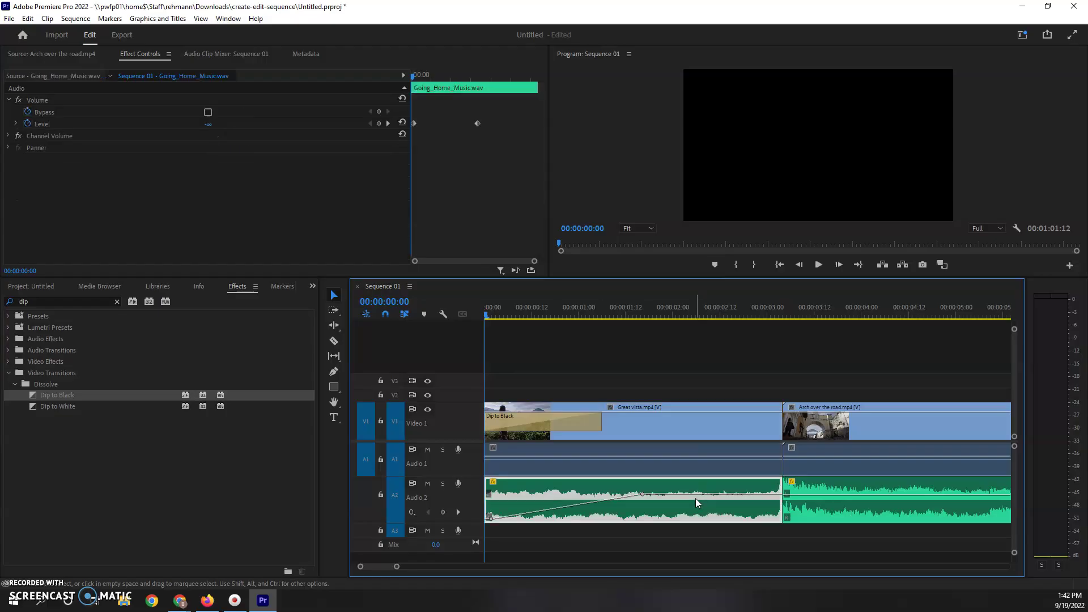
click(900, 503)
click(651, 430)
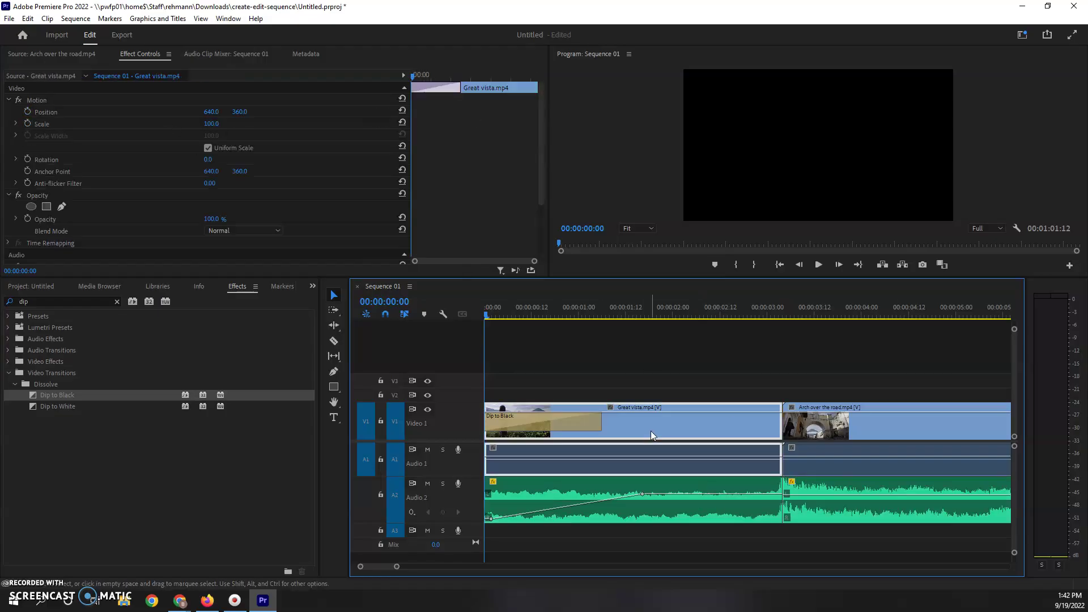
- Delete both volume level keyframes from the first music clip on A2
click(587, 490)
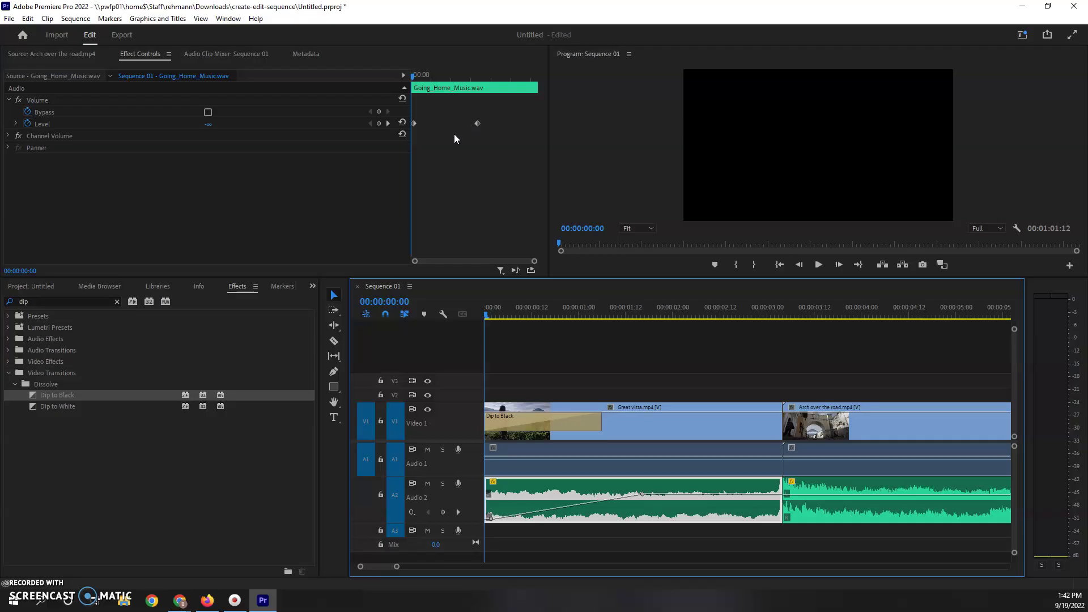
click(504, 116)
drag(477, 124, 412, 140)
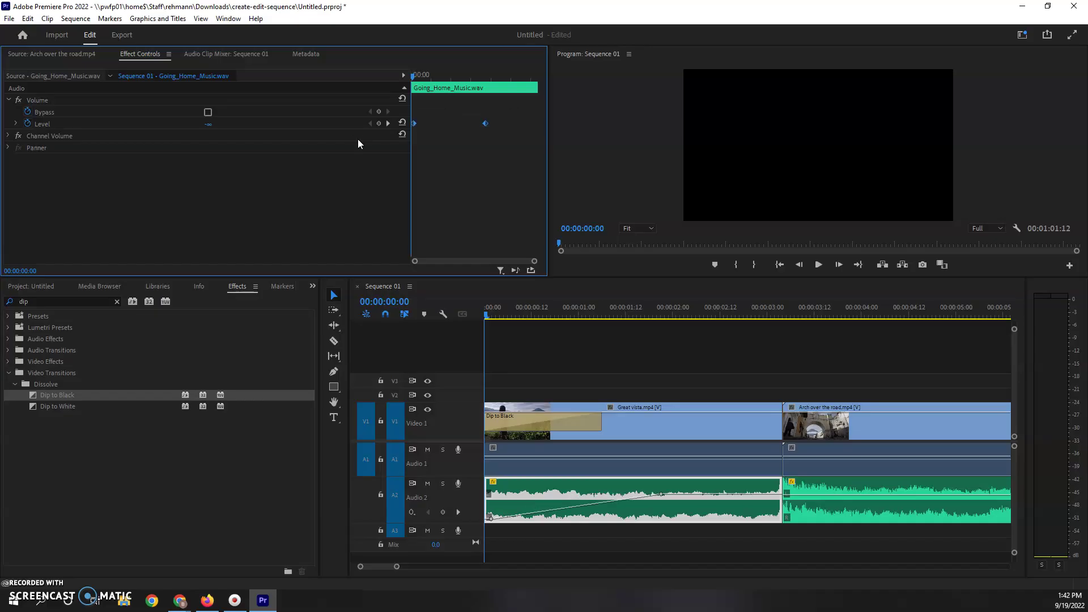
key(Delete)
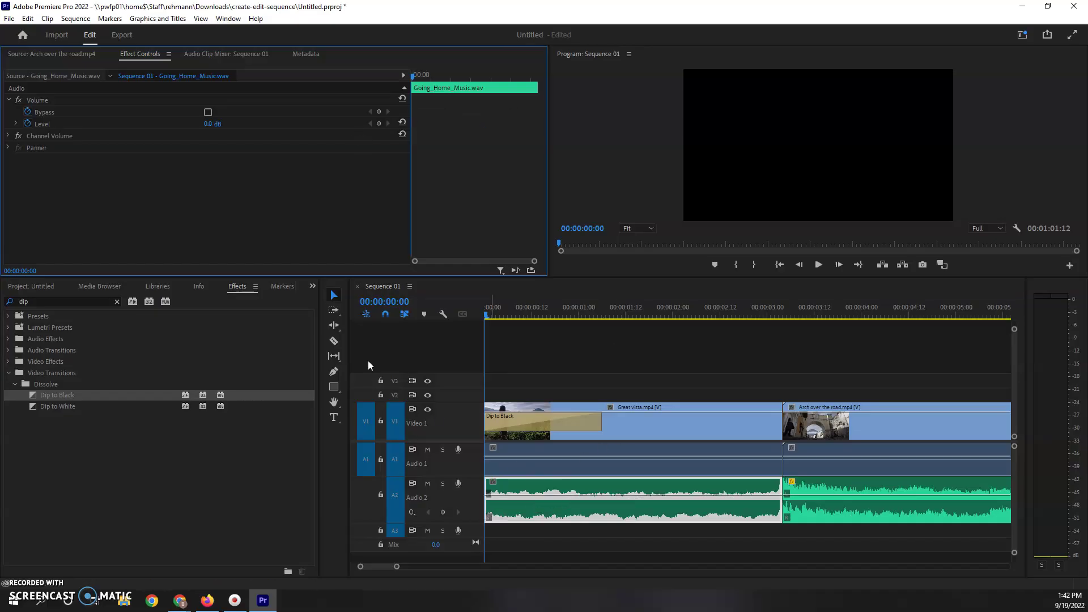
- Search the effects for "gain", apply Constant Gain to the start of the first music clip, and play back the opening
click(61, 301)
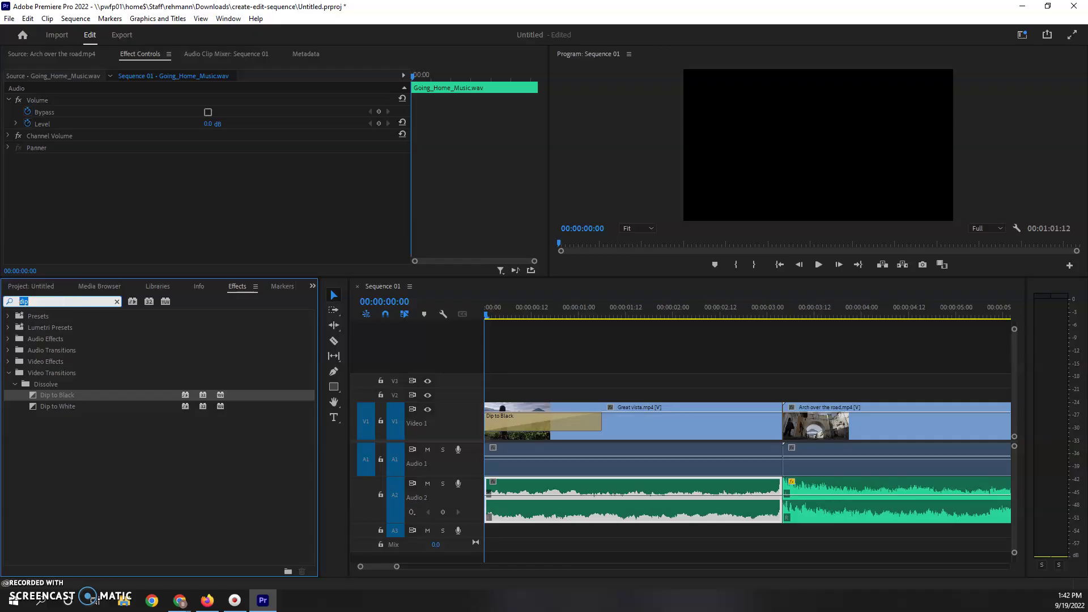
text(gain)
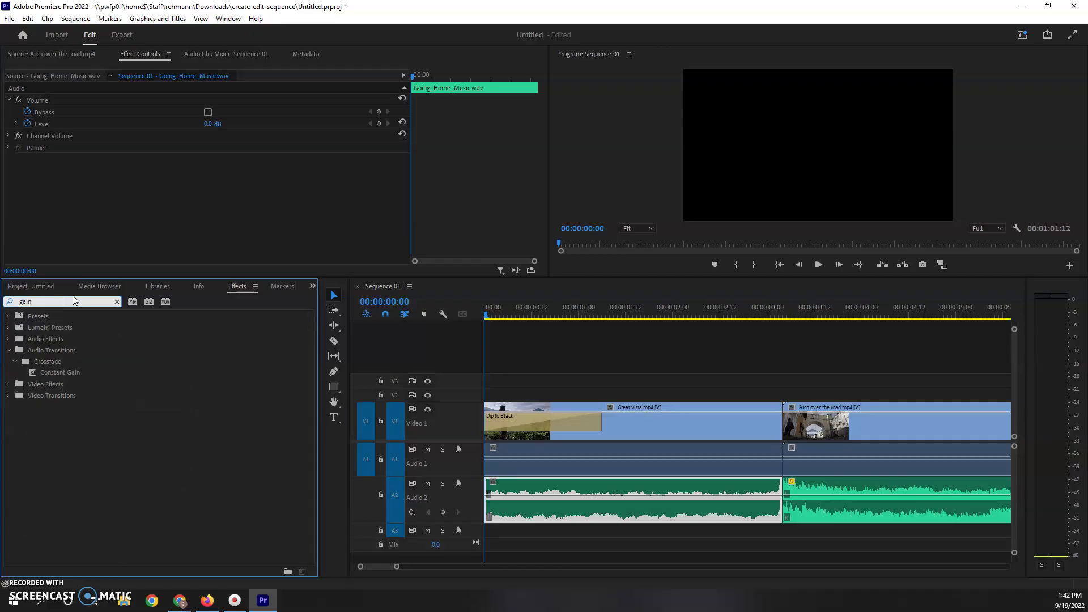
drag(49, 376, 517, 503)
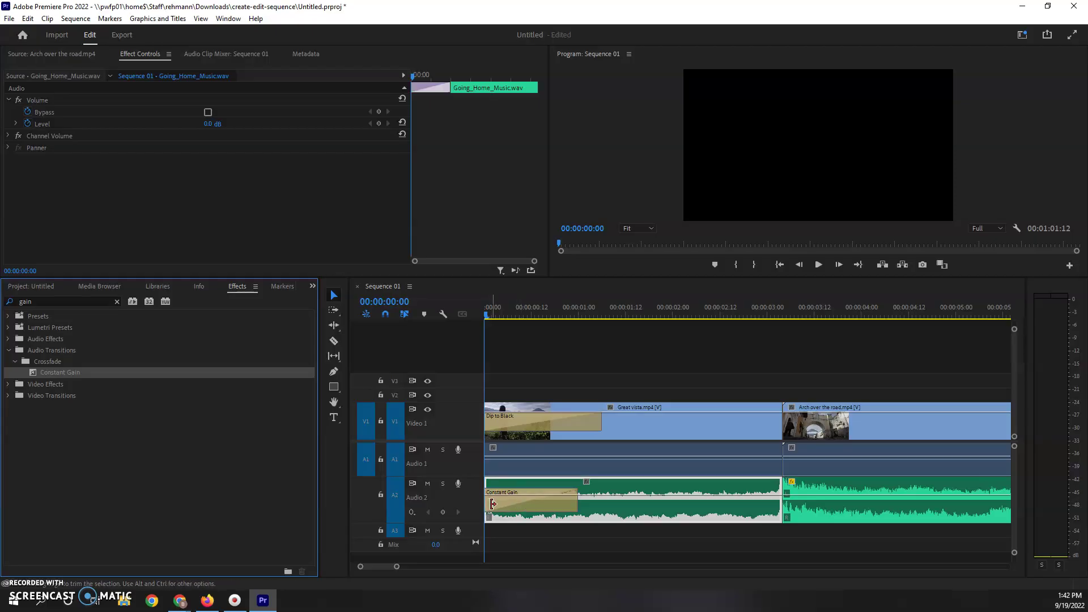
click(484, 314)
key(space)
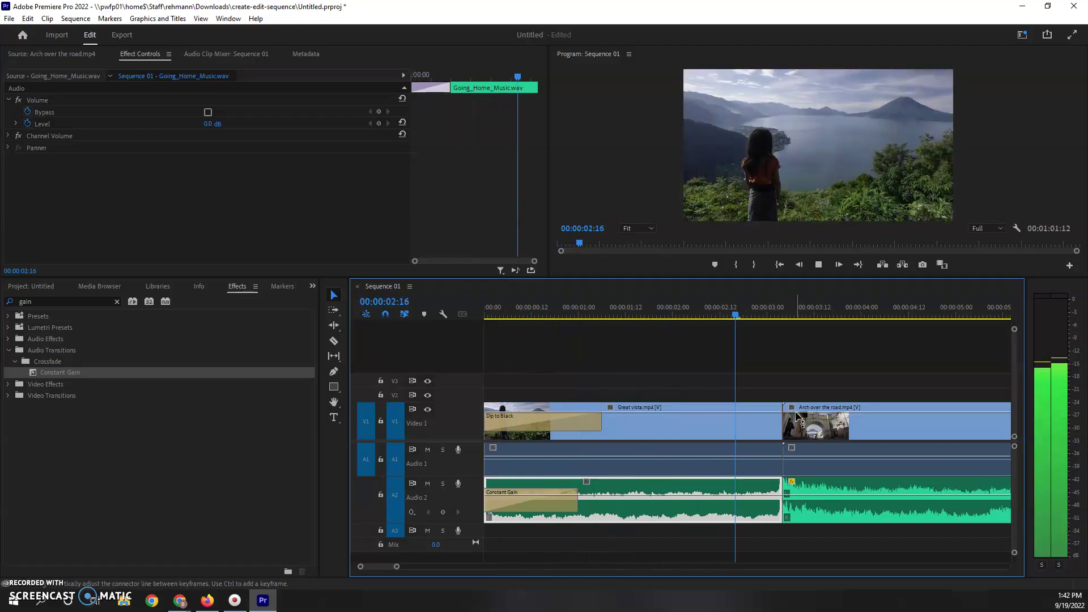
key(space)
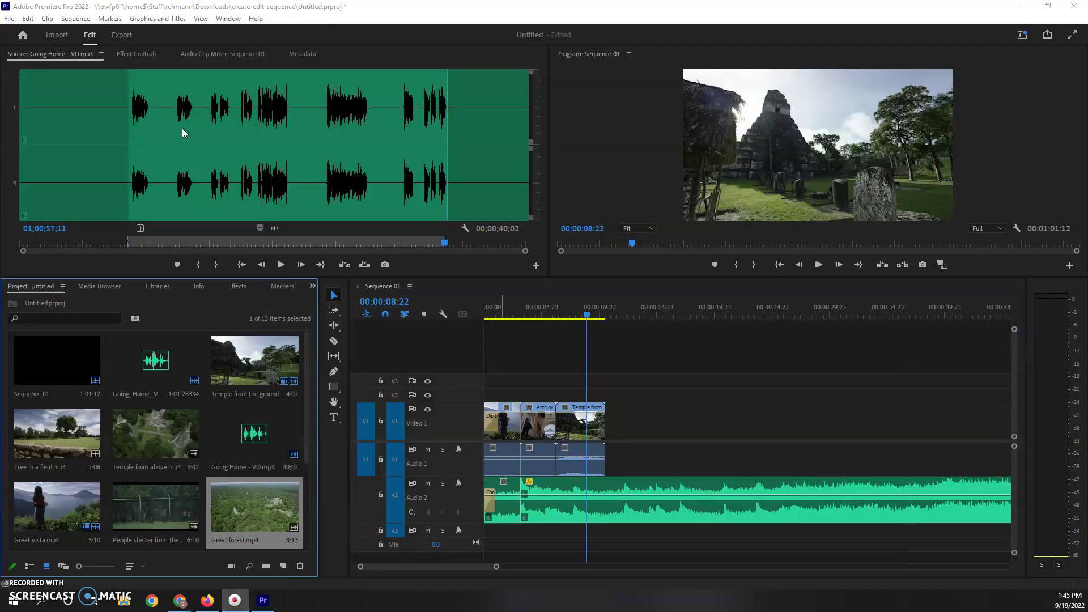
- Set the In point of Going Home - VO.mp3 just before the first spoken words in its waveform
click(189, 135)
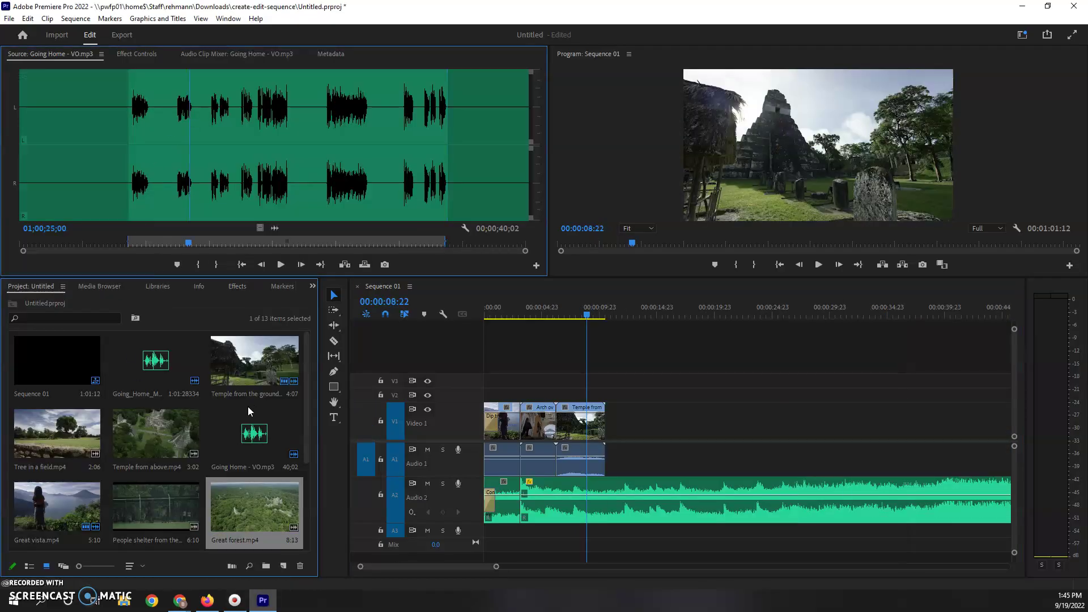
click(135, 180)
click(124, 183)
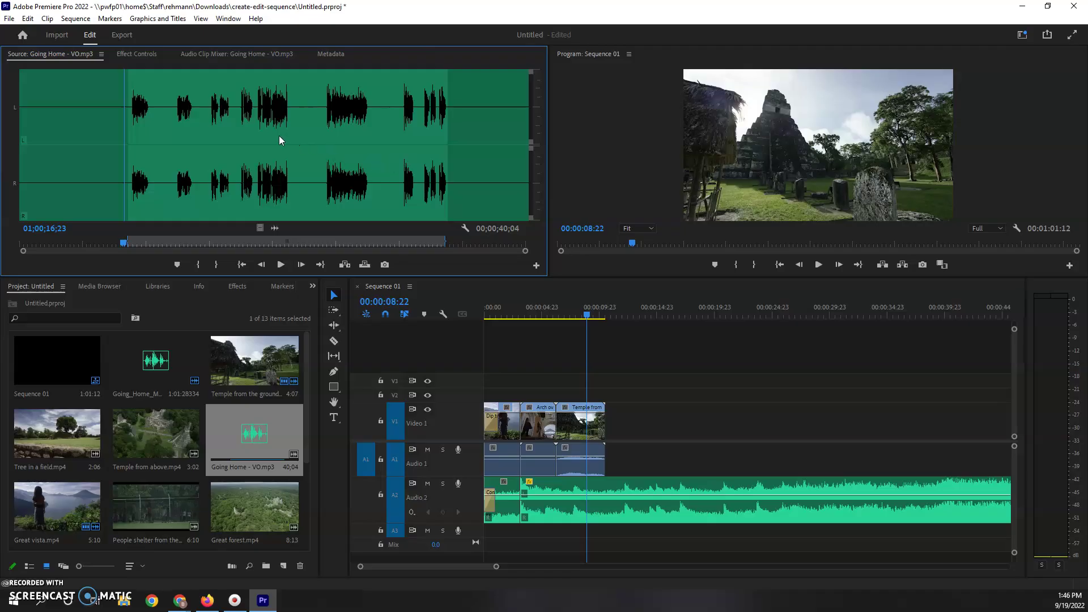
- Place the marked voice-over audio on A3 at the start of the sequence, and return the playhead to 00:00:00:00
click(168, 109)
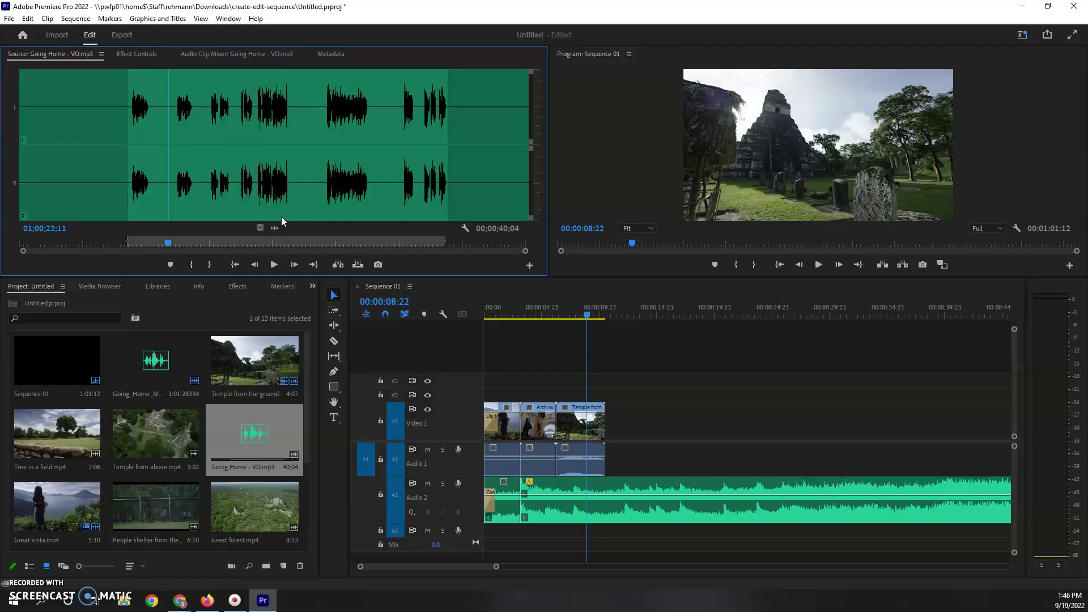
drag(277, 229, 491, 532)
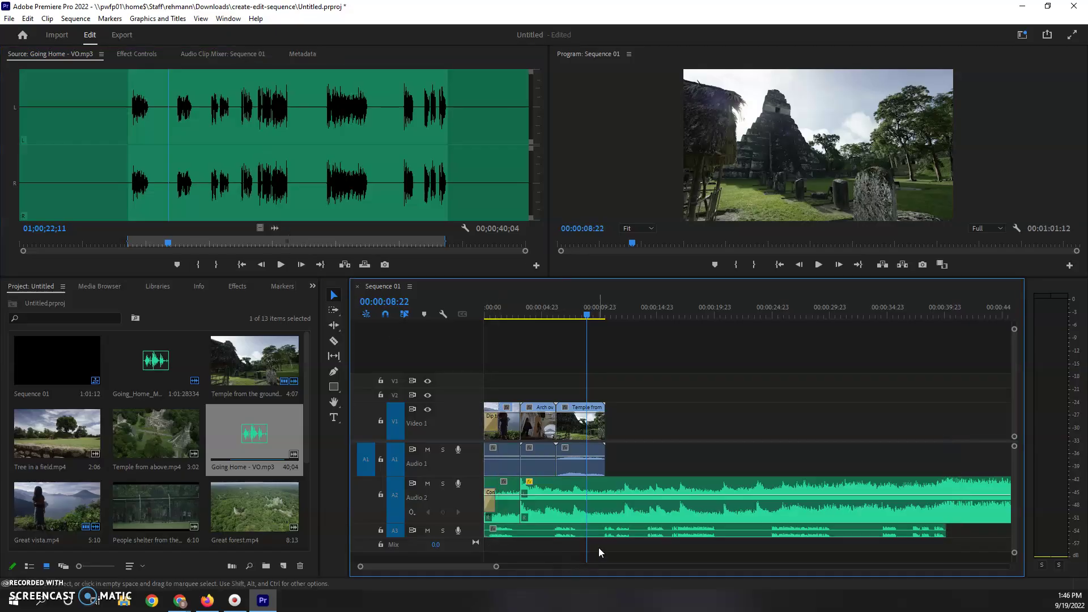
click(484, 312)
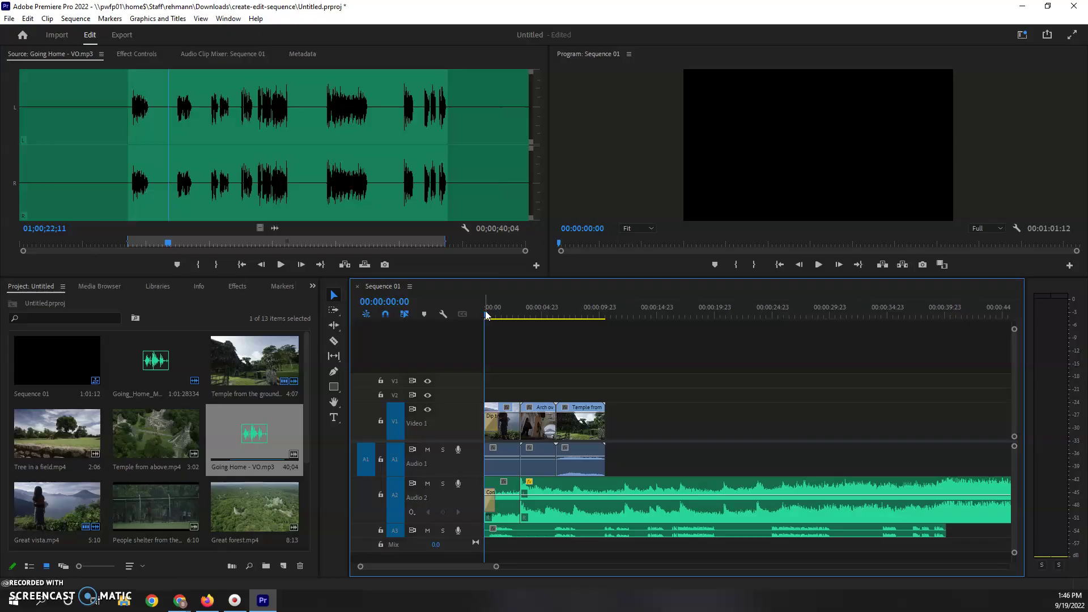
- Play back the voice-over against the music from the sequence start, from 00:00:05:22, and again around 27 seconds
key(space)
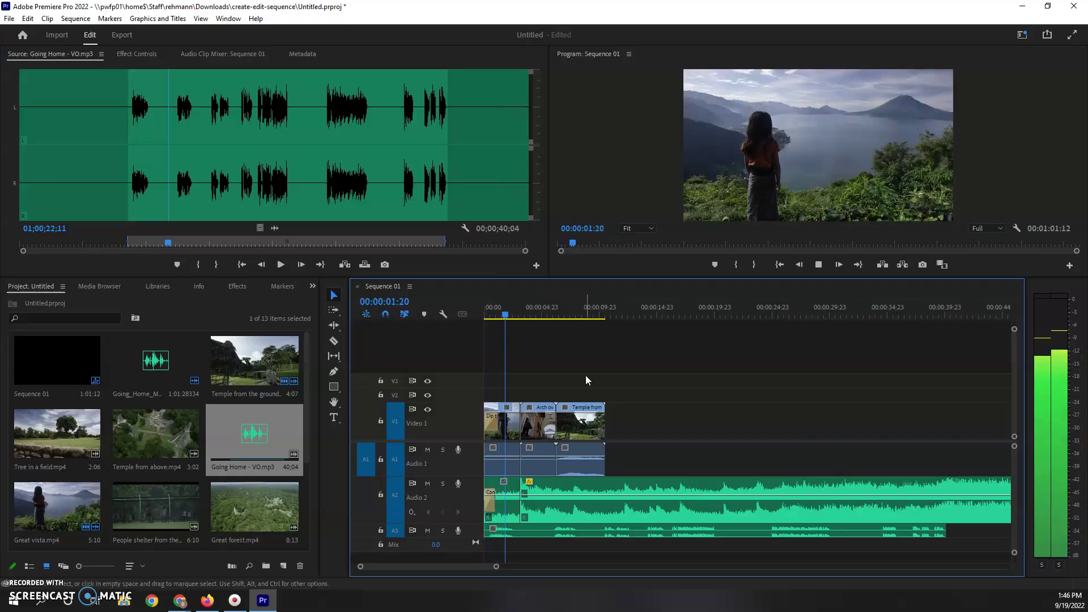
drag(573, 313, 555, 319)
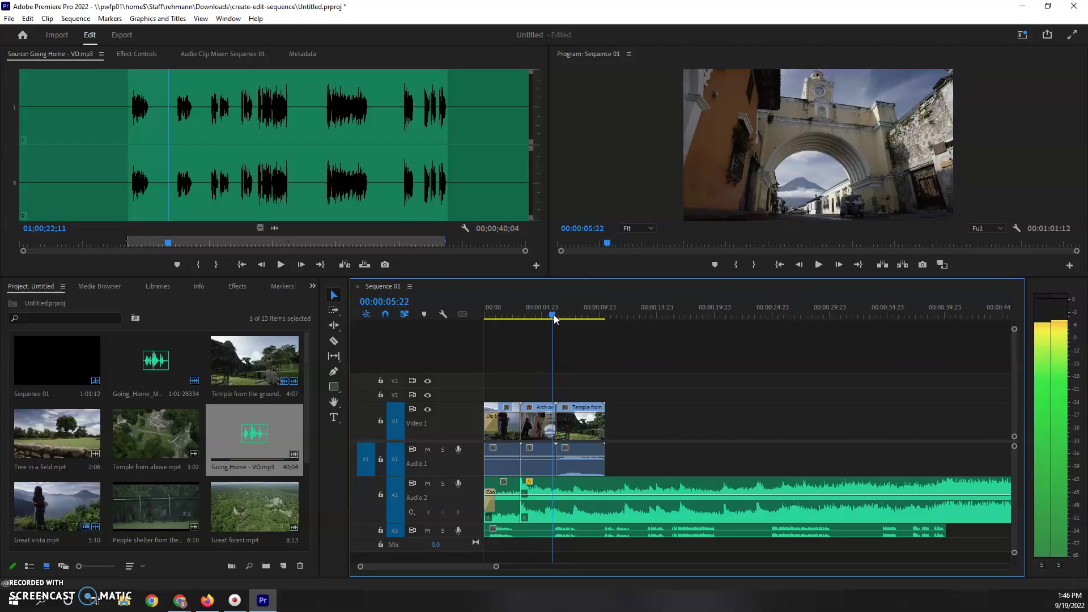
key(space)
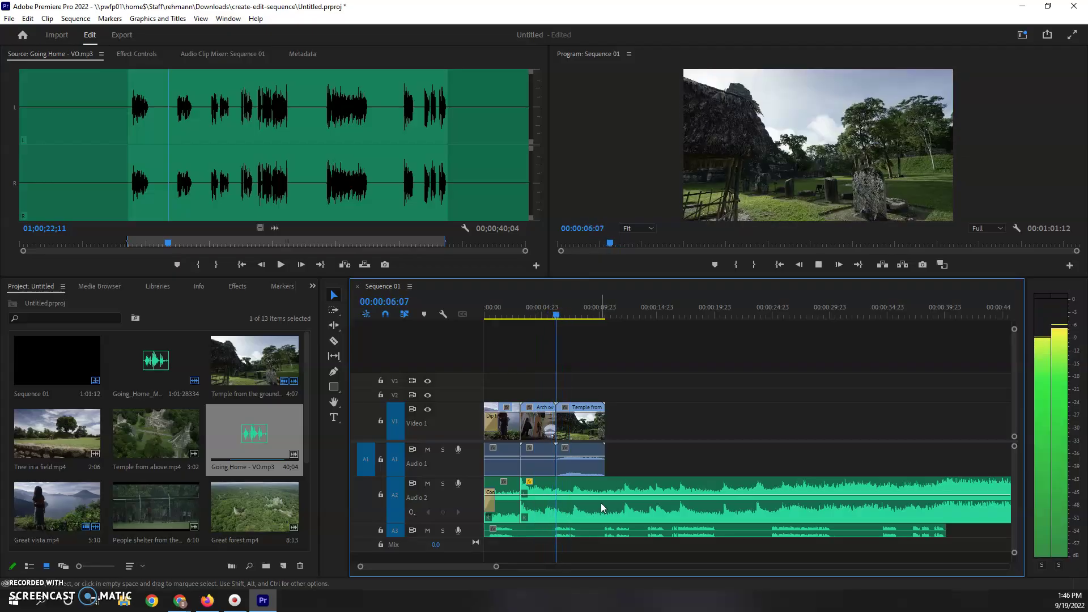
key(space)
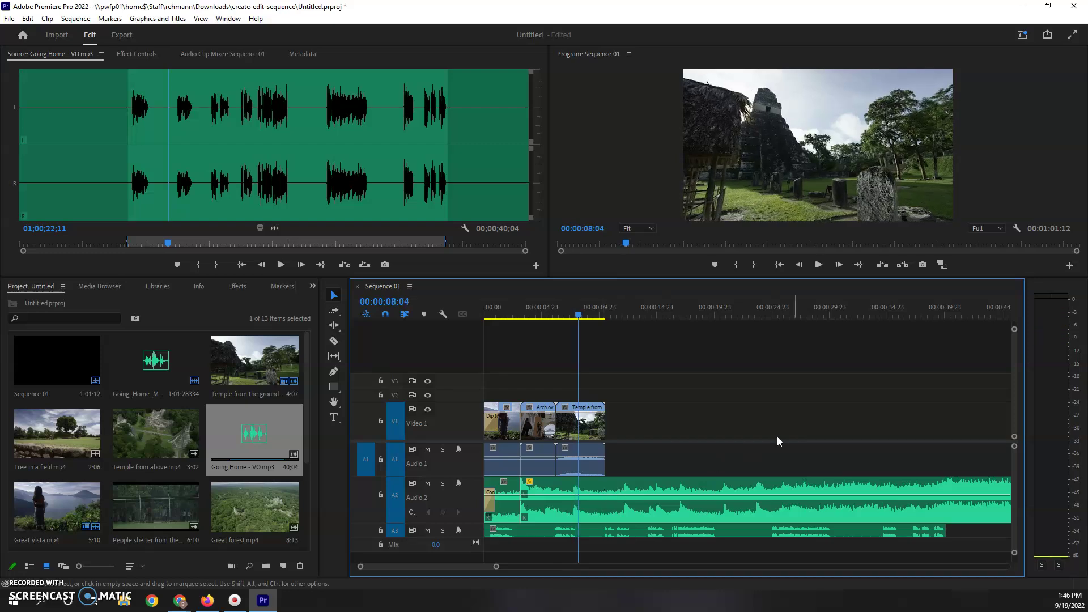
click(798, 311)
key(space)
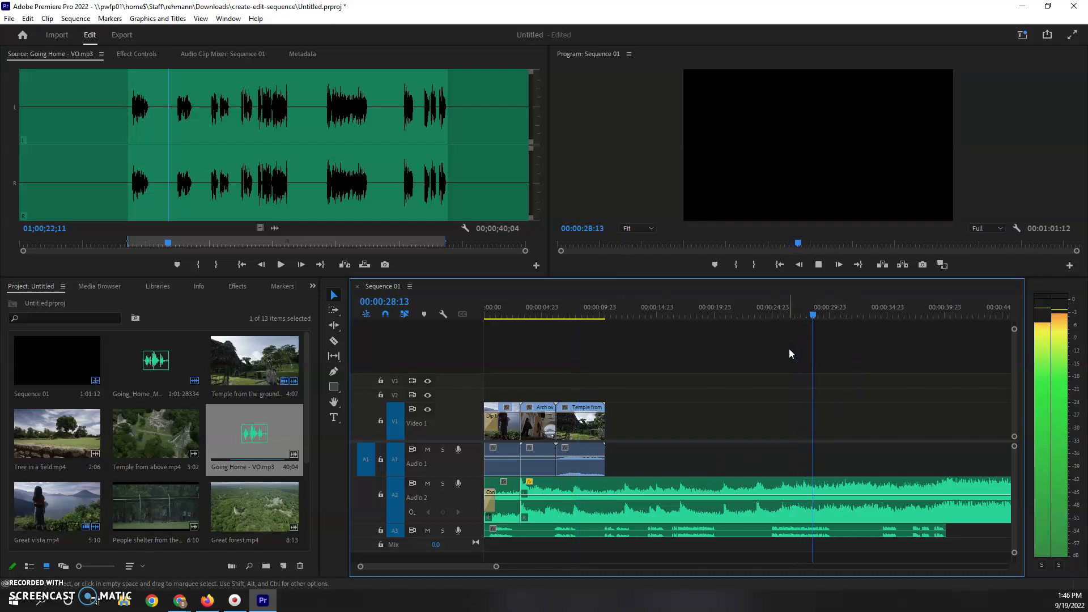
key(space)
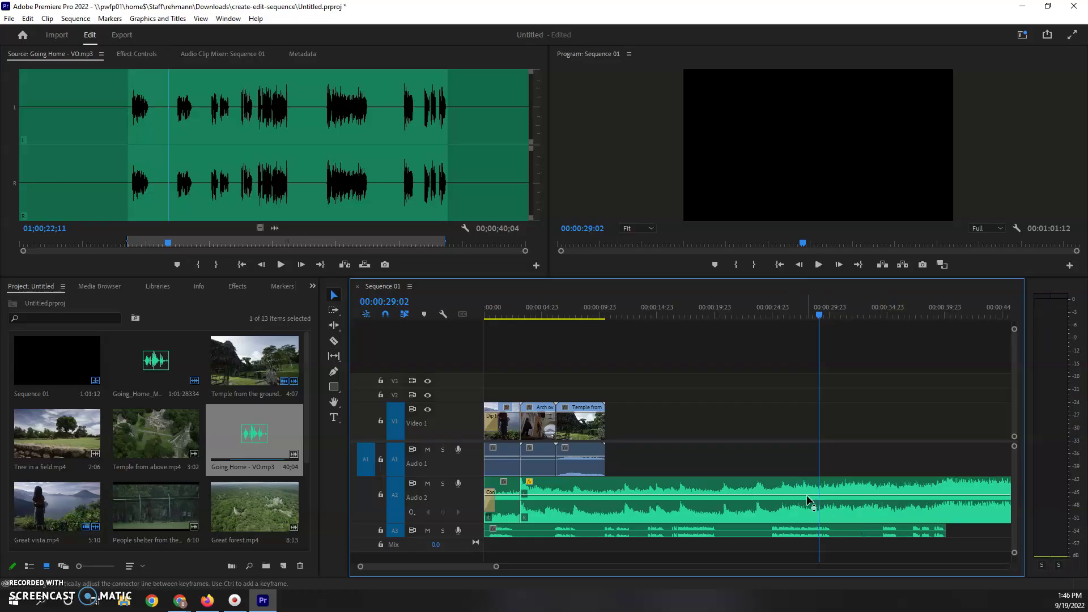
- Try lowering the audio gain of the second music clip on A2, and play back the mix from 00:00:24:13 and the music cut
click(643, 502)
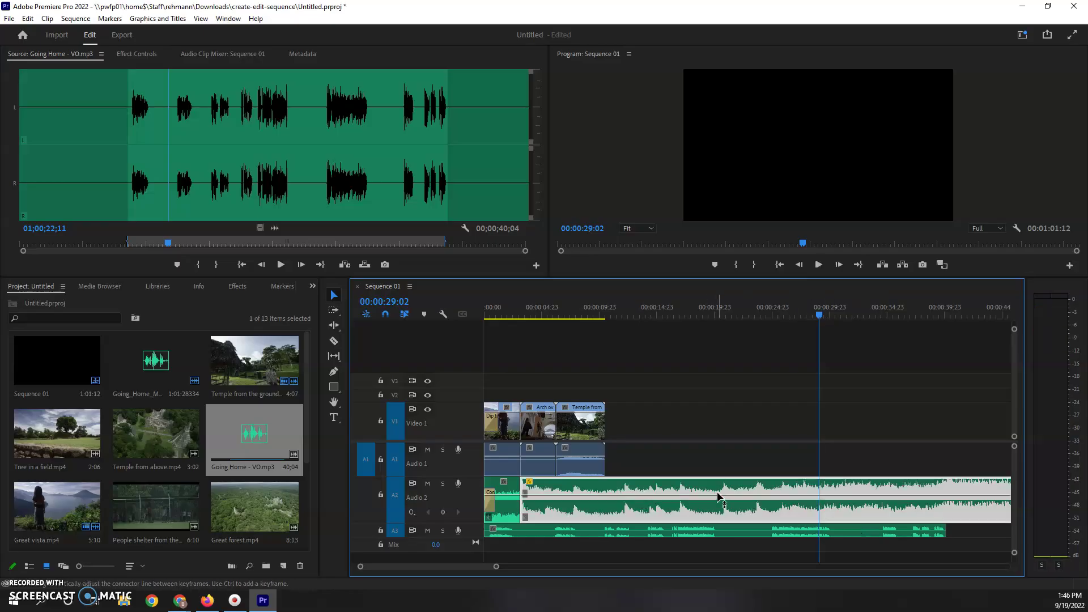
right_click(680, 502)
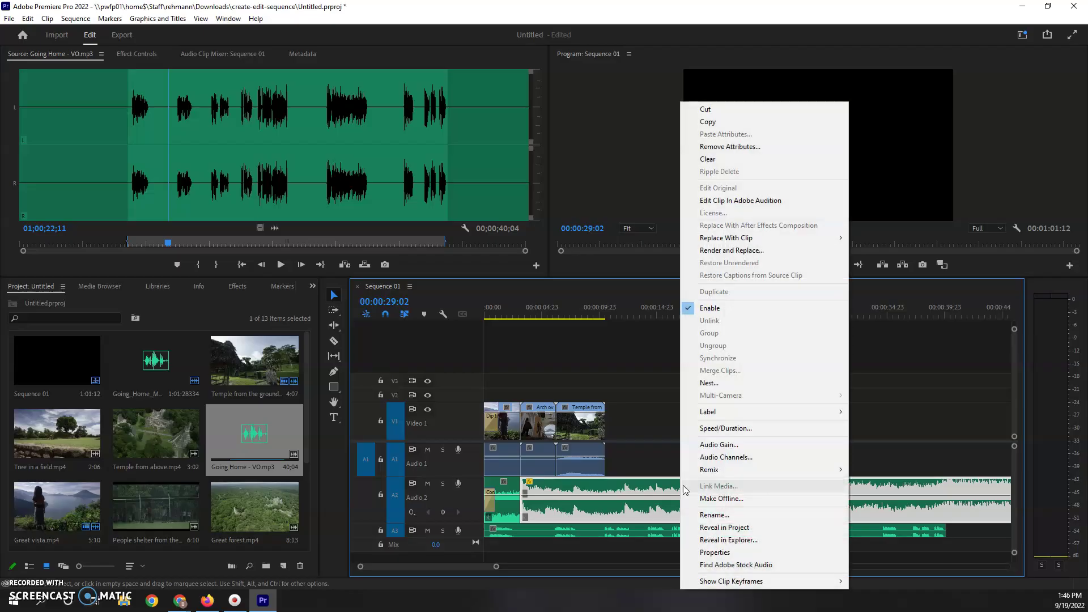
click(715, 445)
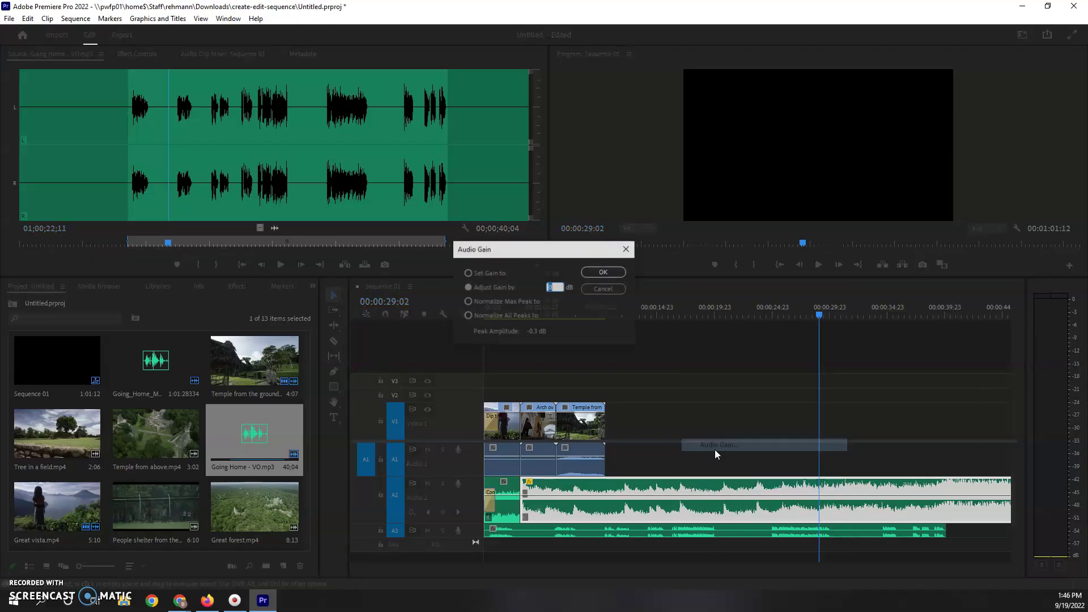
text(-)
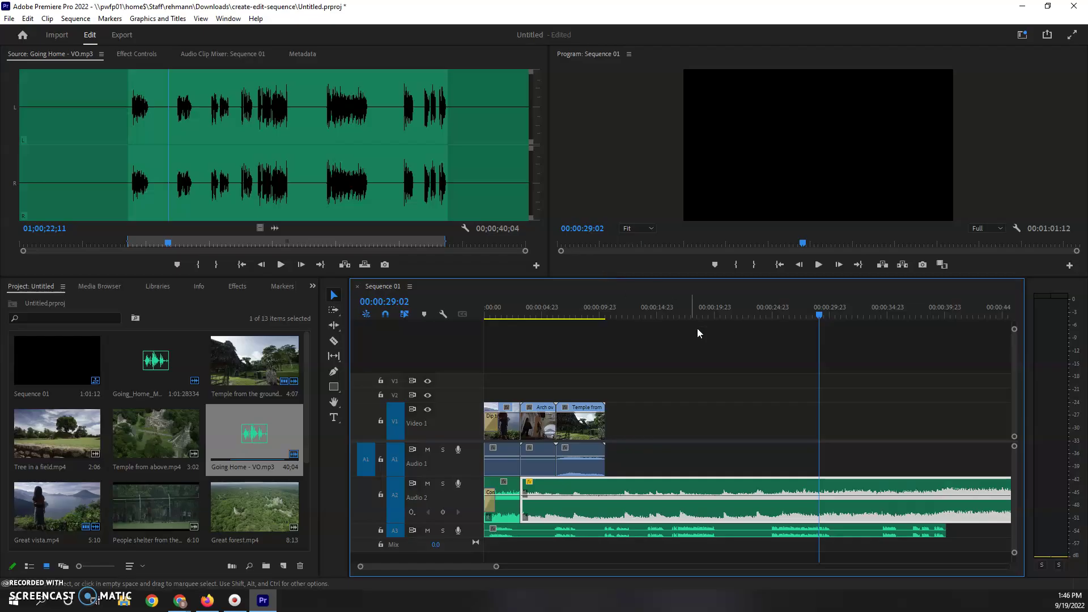
drag(785, 309, 765, 309)
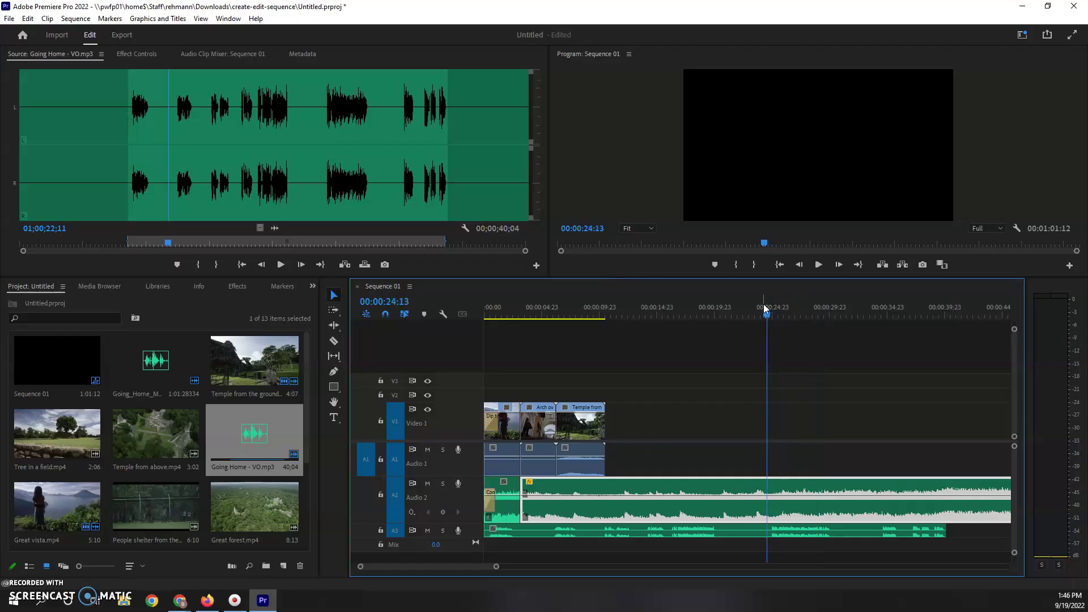
key(space)
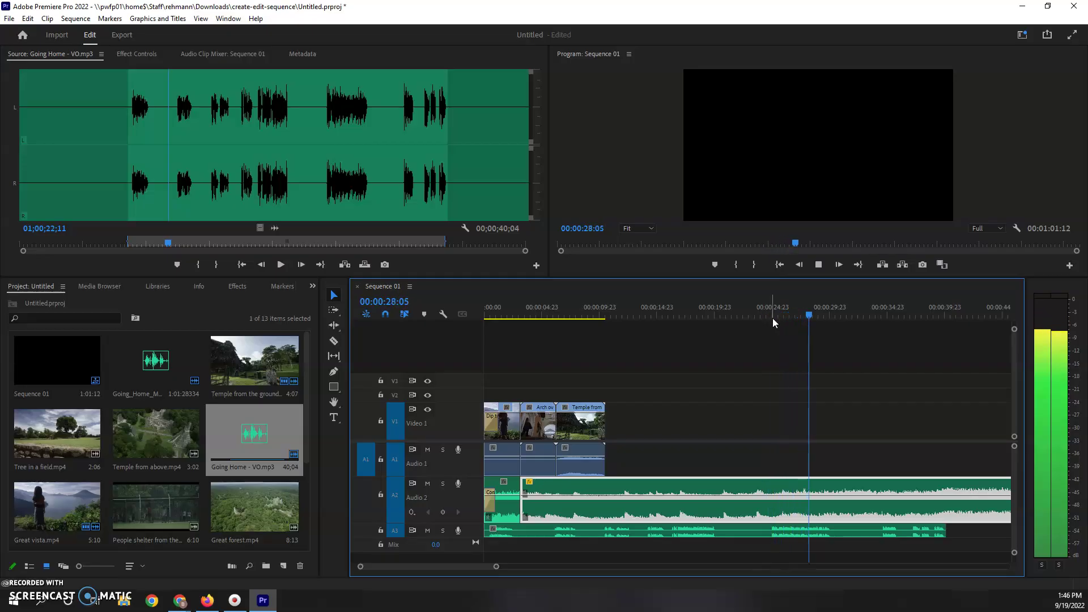
key(space)
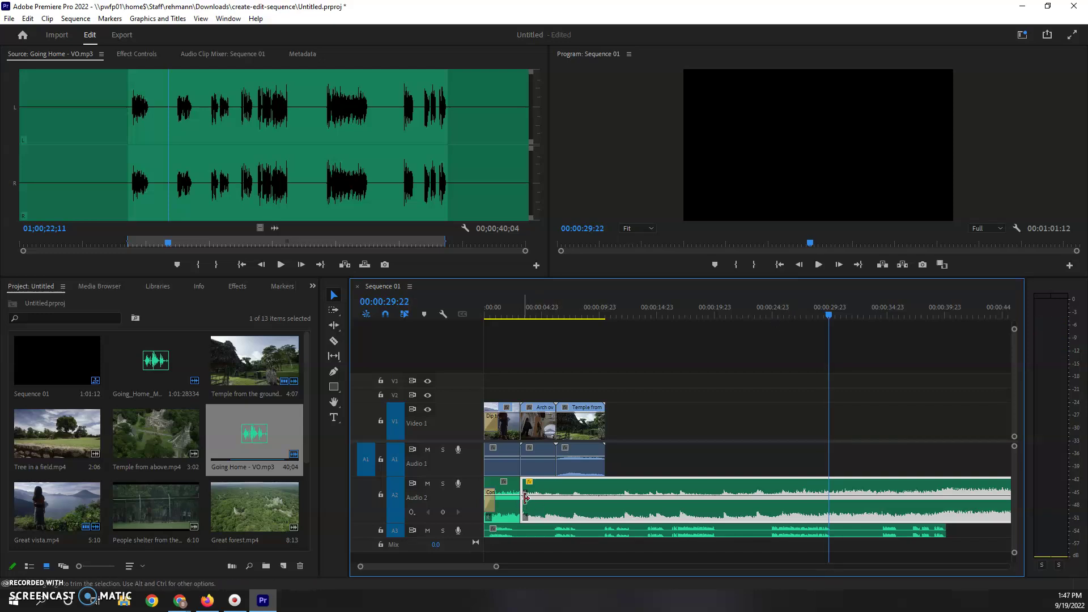
click(518, 309)
key(space)
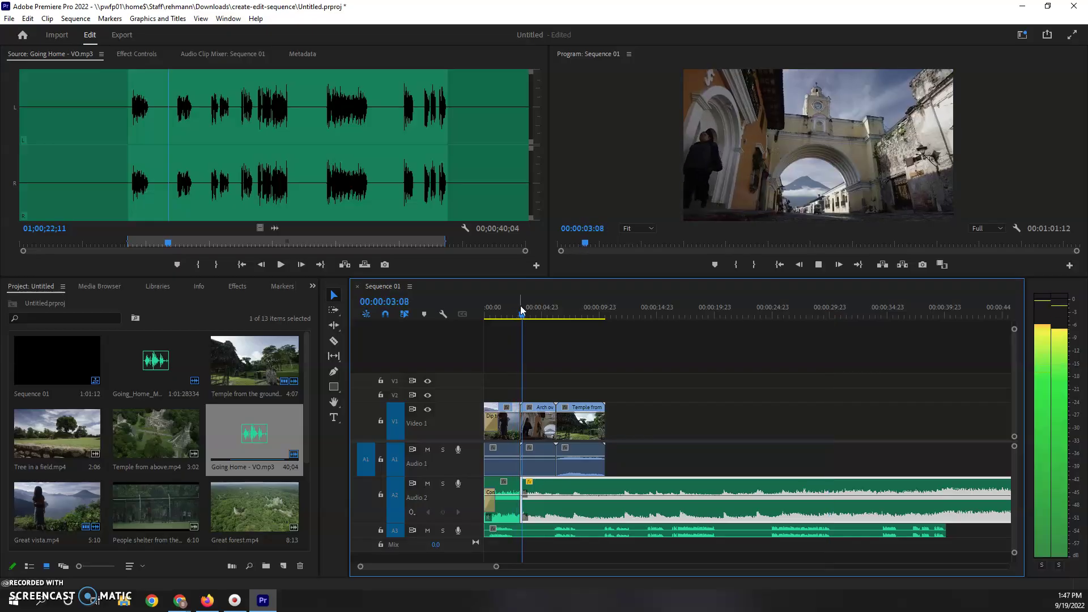
key(space)
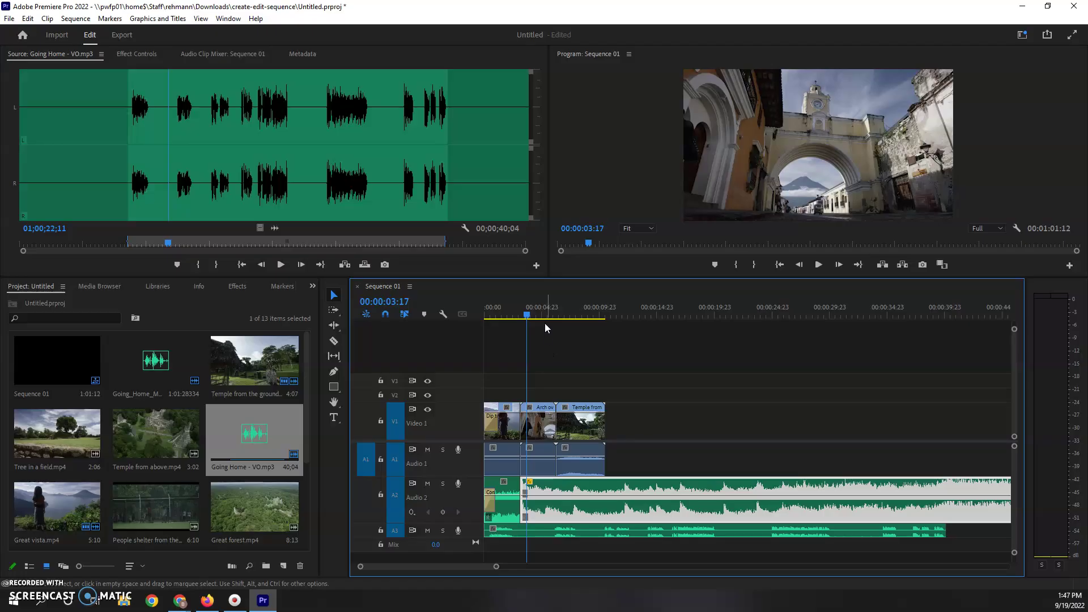
- Add a volume keyframe to the second music clip on A2 at 00:00:05:17
key(space)
key(space)
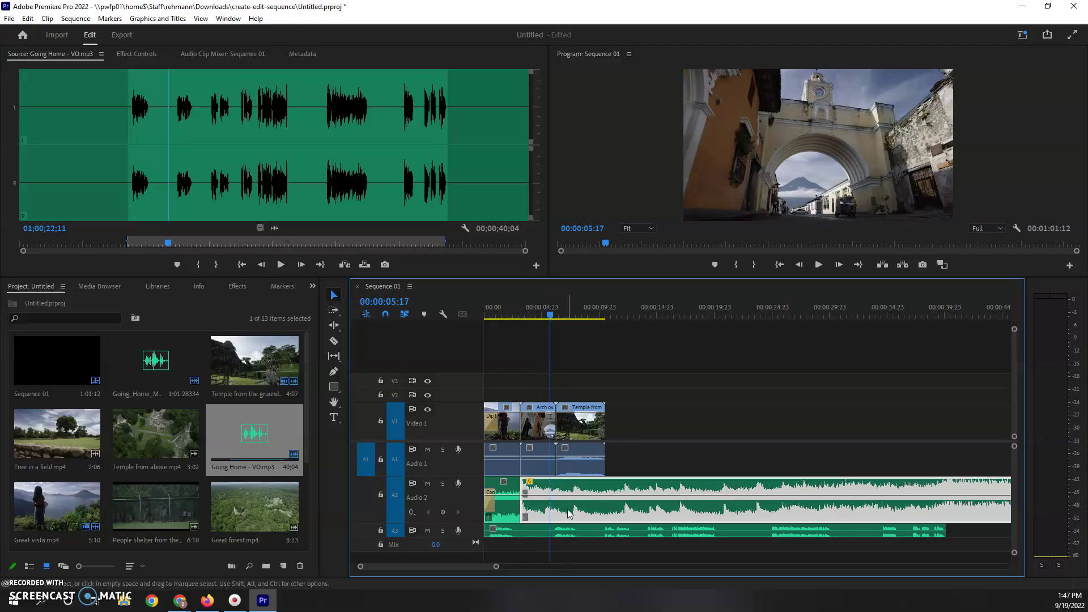
drag(496, 566, 424, 566)
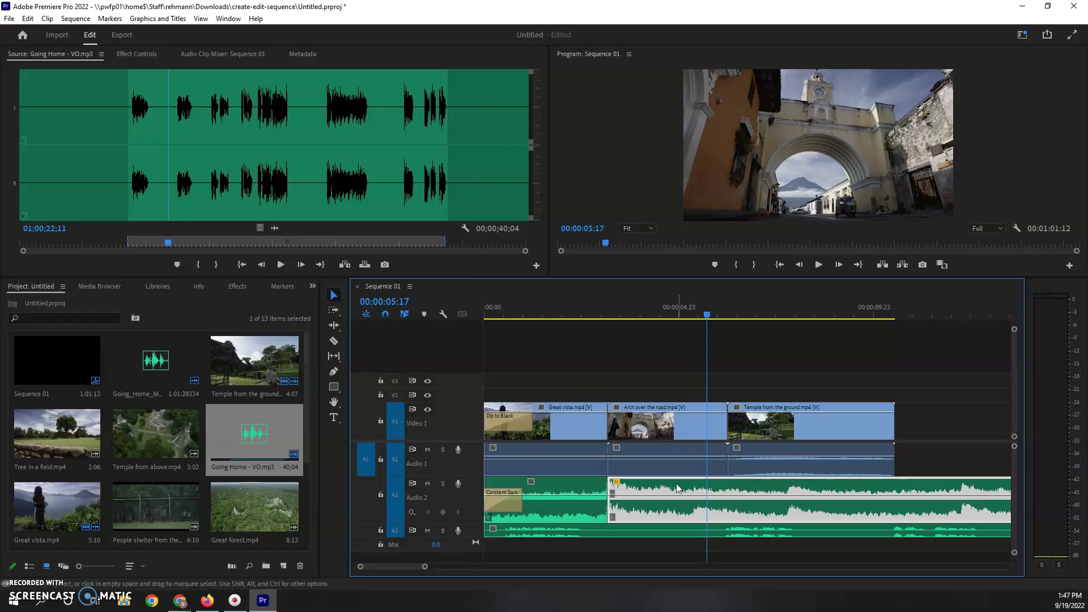
click(444, 512)
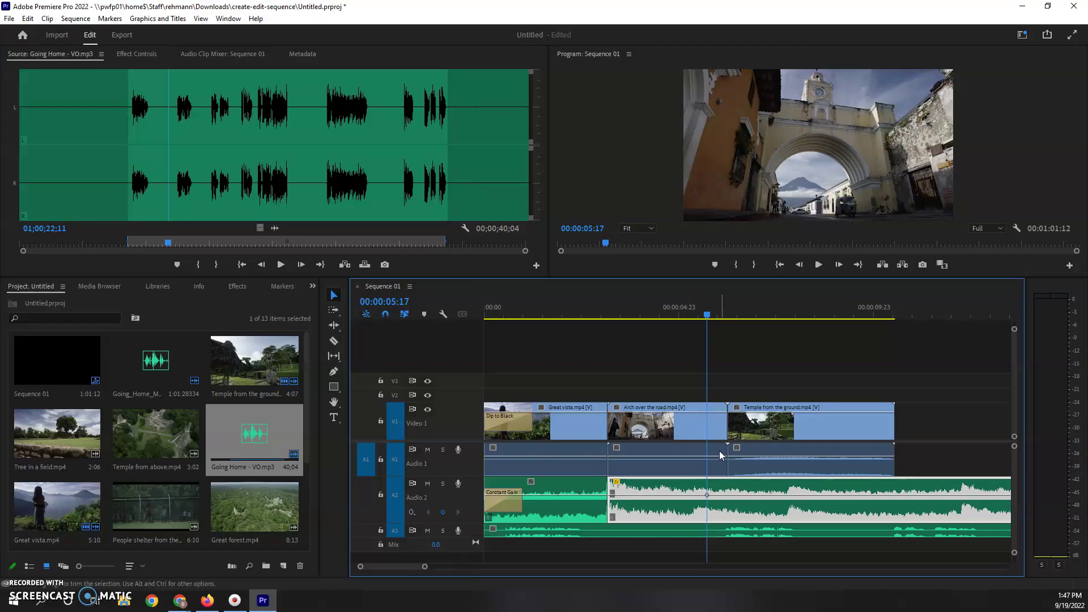
- Add a second music volume keyframe at 00:00:06:04, lower it to duck the music under the voice-over, and play back the dip
key(space)
key(space)
click(443, 513)
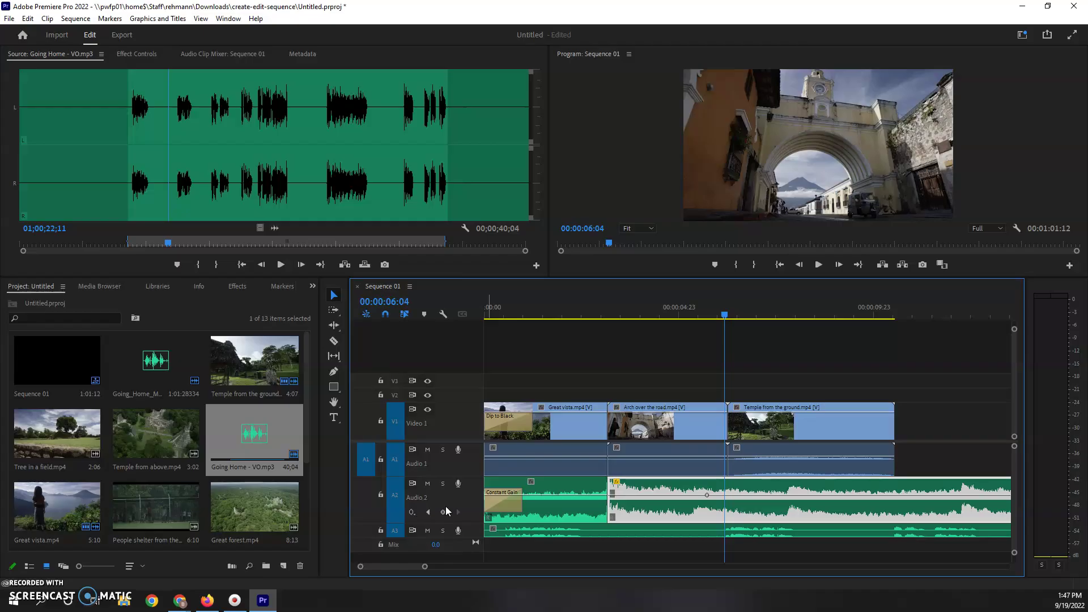
drag(723, 498, 724, 505)
click(704, 316)
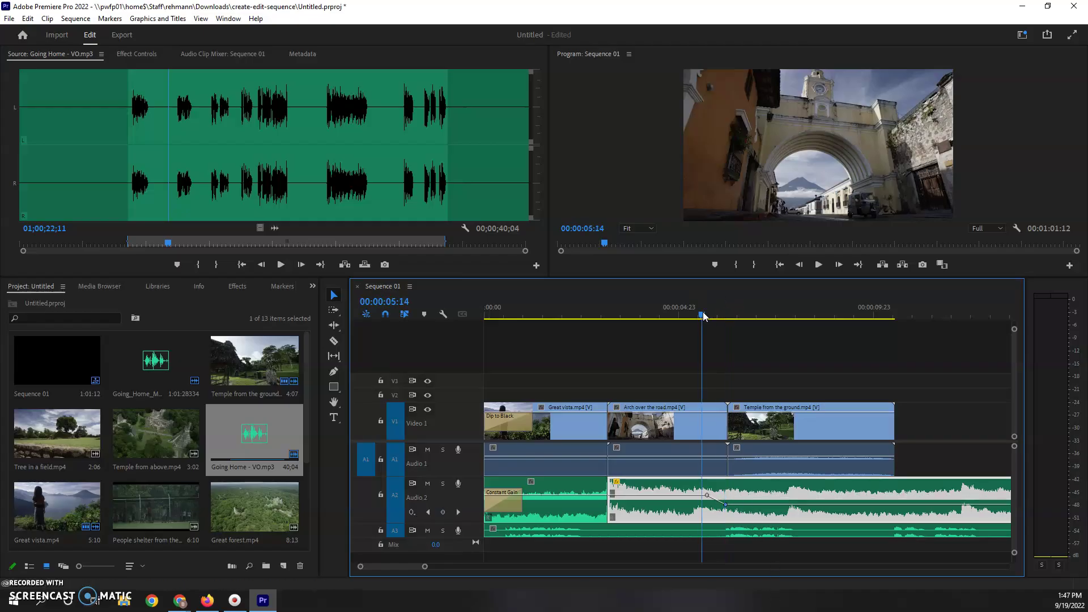
key(space)
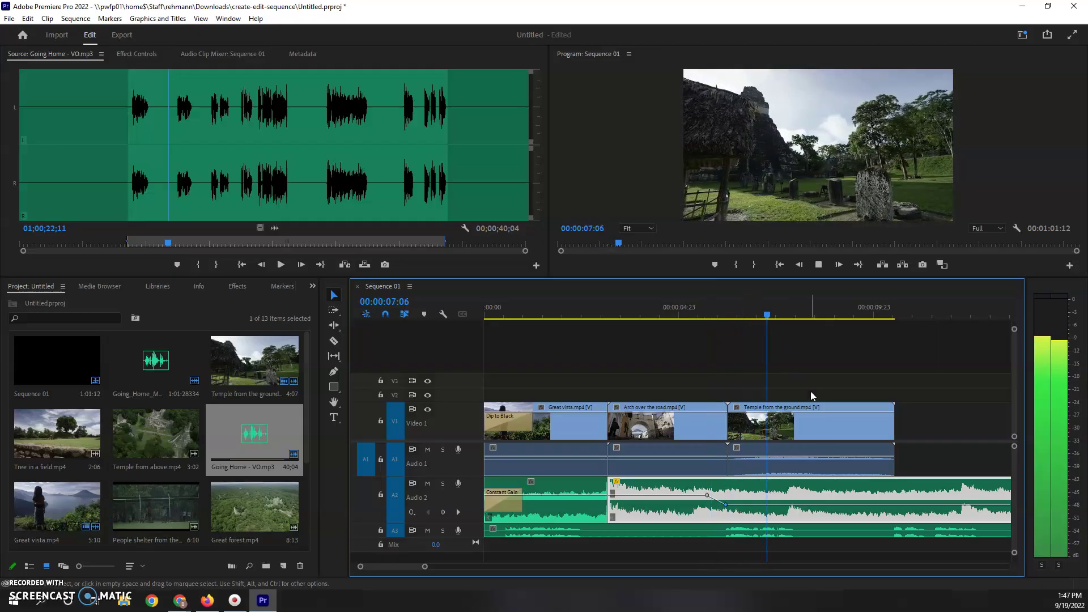
key(space)
- Unlink the audio from the video of the Temple from the ground and Arch over the road clips
click(784, 474)
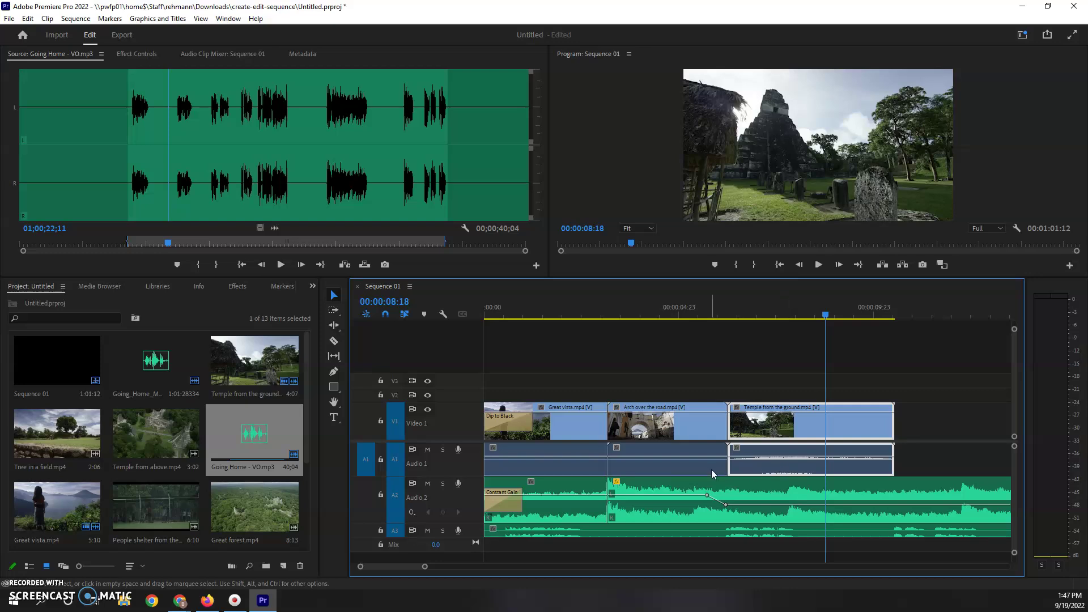
right_click(756, 471)
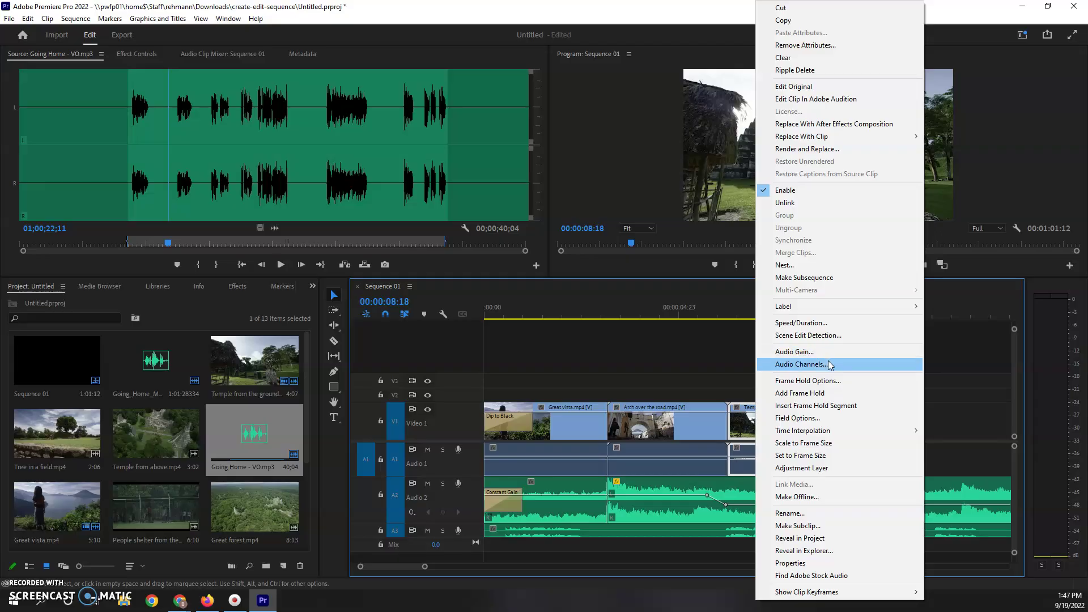
click(831, 203)
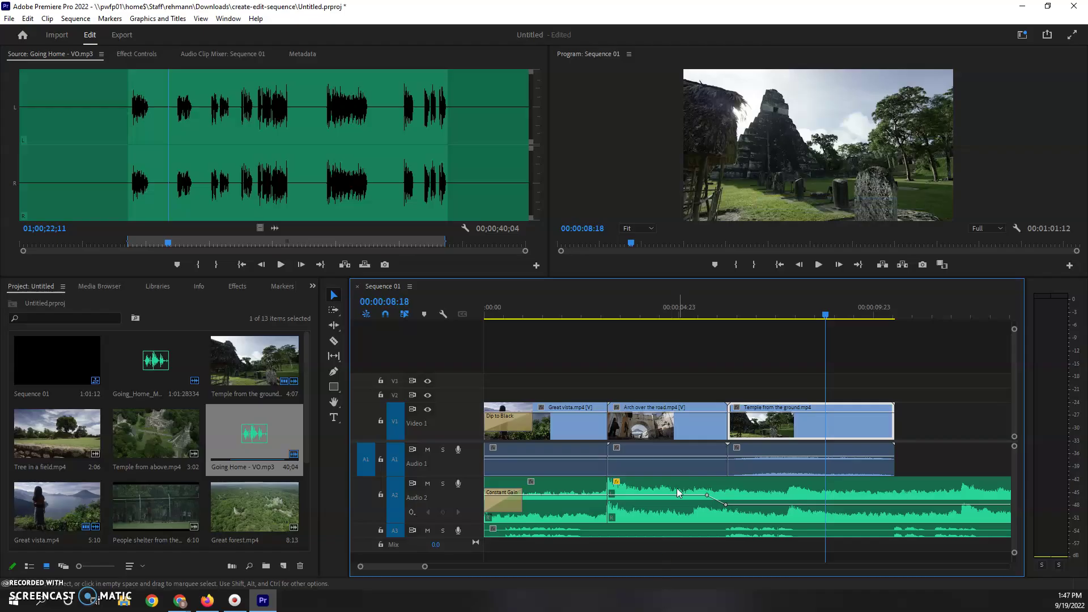
click(683, 460)
right_click(683, 460)
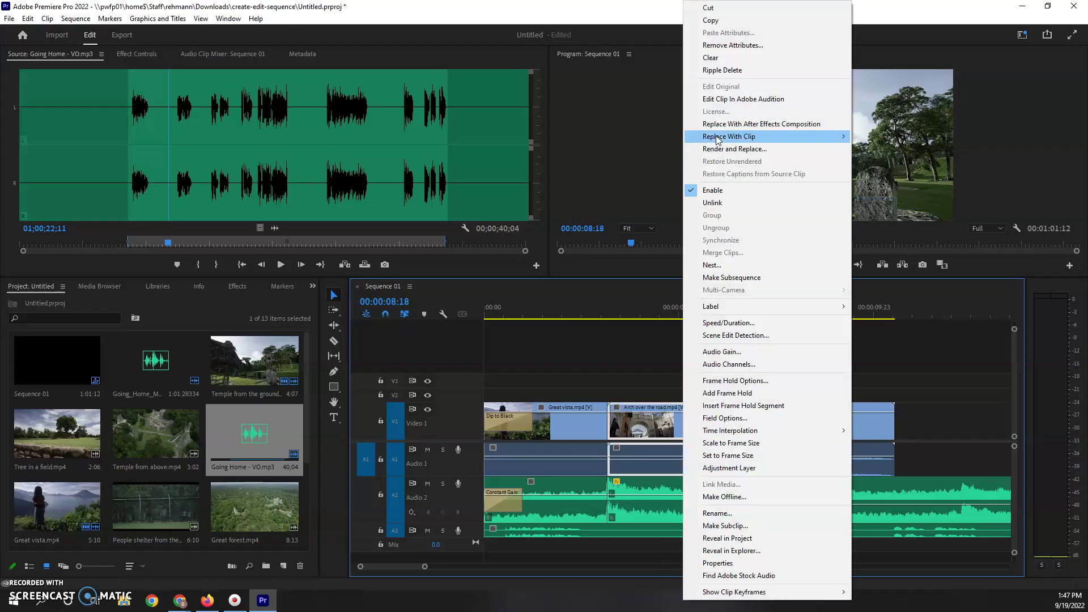
click(751, 203)
click(873, 365)
- Delete the Arch over the road audio, and move the temple audio earlier on A1 so it begins under the arch shot
click(673, 471)
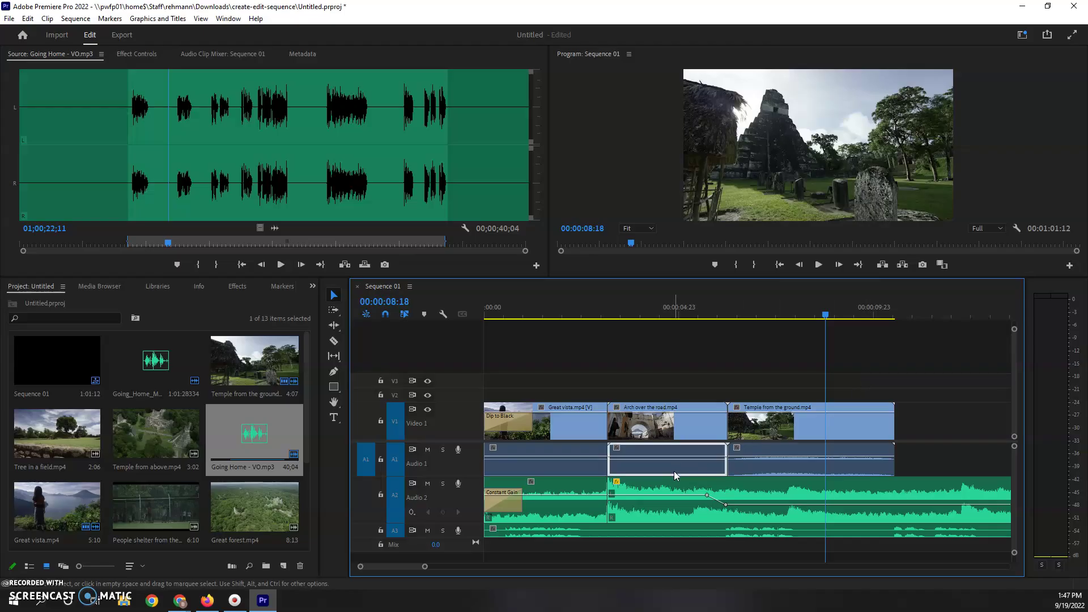
key(Delete)
drag(768, 468, 715, 468)
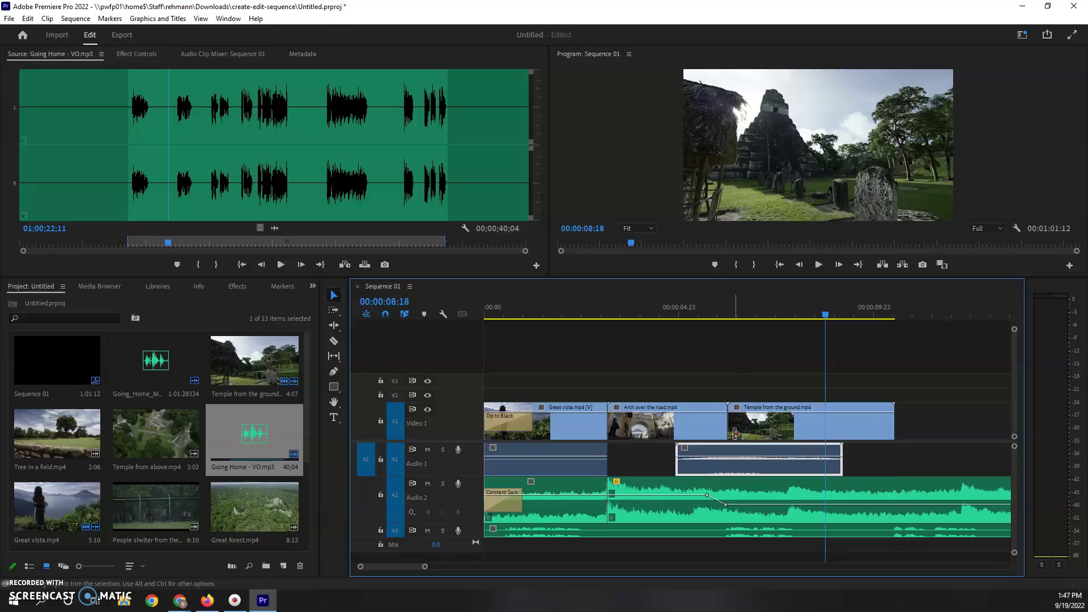
click(669, 312)
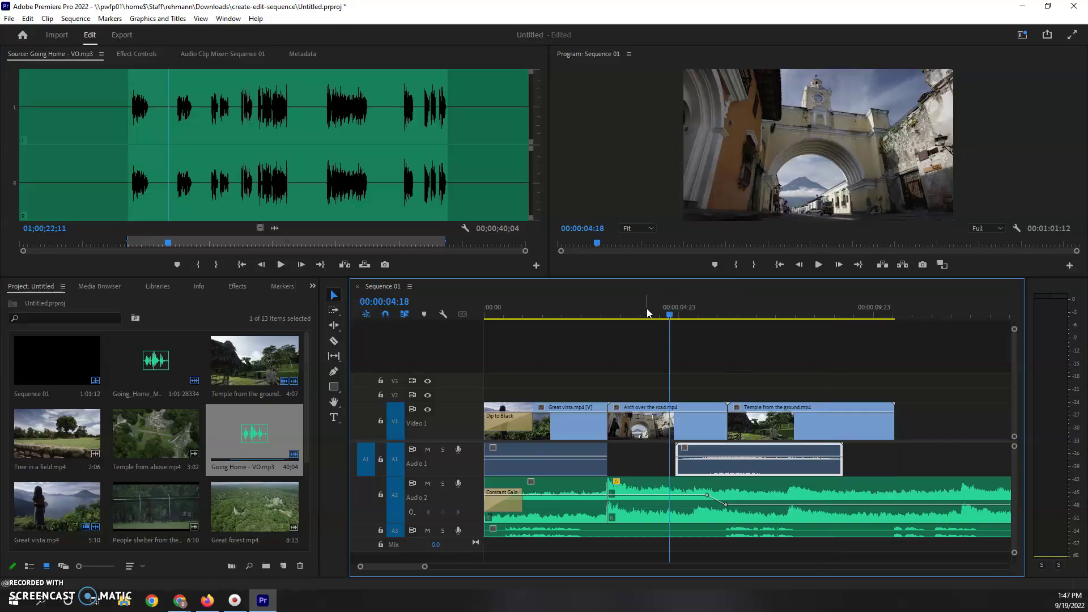
key(space)
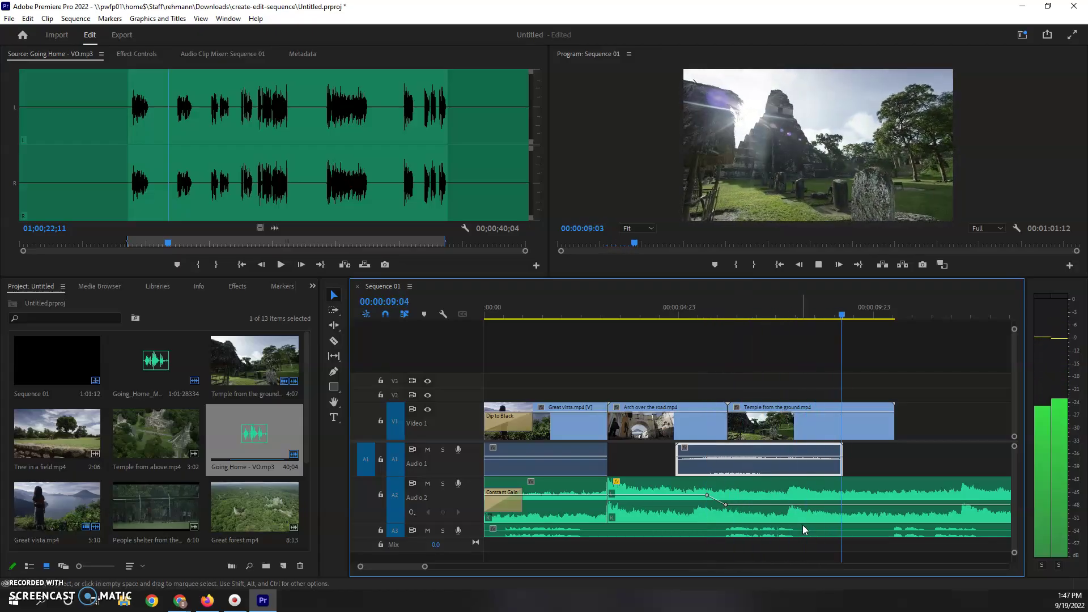
key(space)
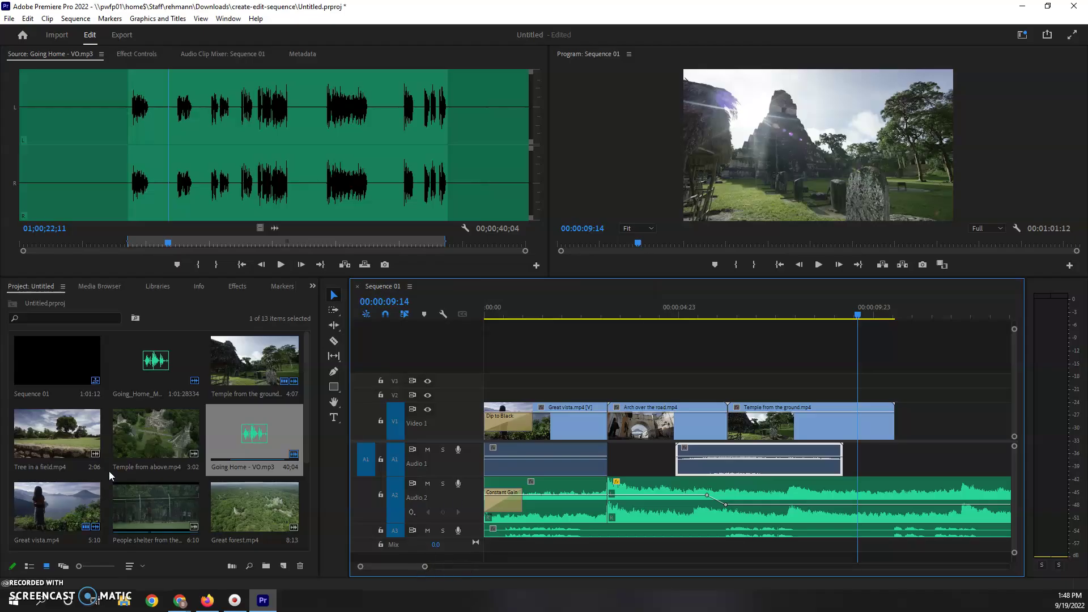
- Select the voice-over clip on A3 and place the playhead at 00:00:20:13
click(138, 440)
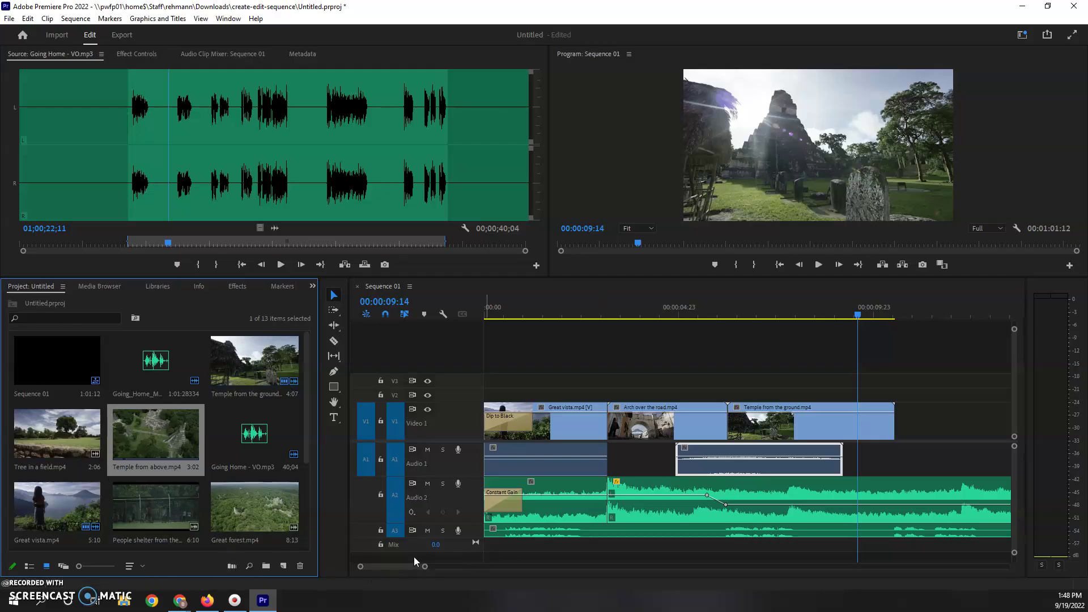
drag(424, 567, 505, 567)
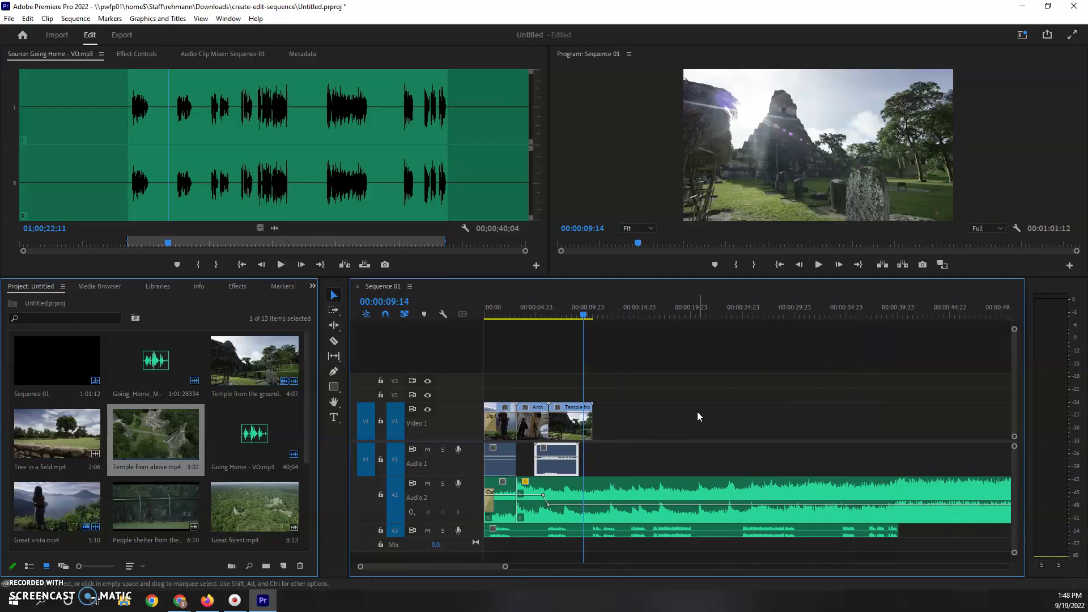
click(760, 306)
key(Left)
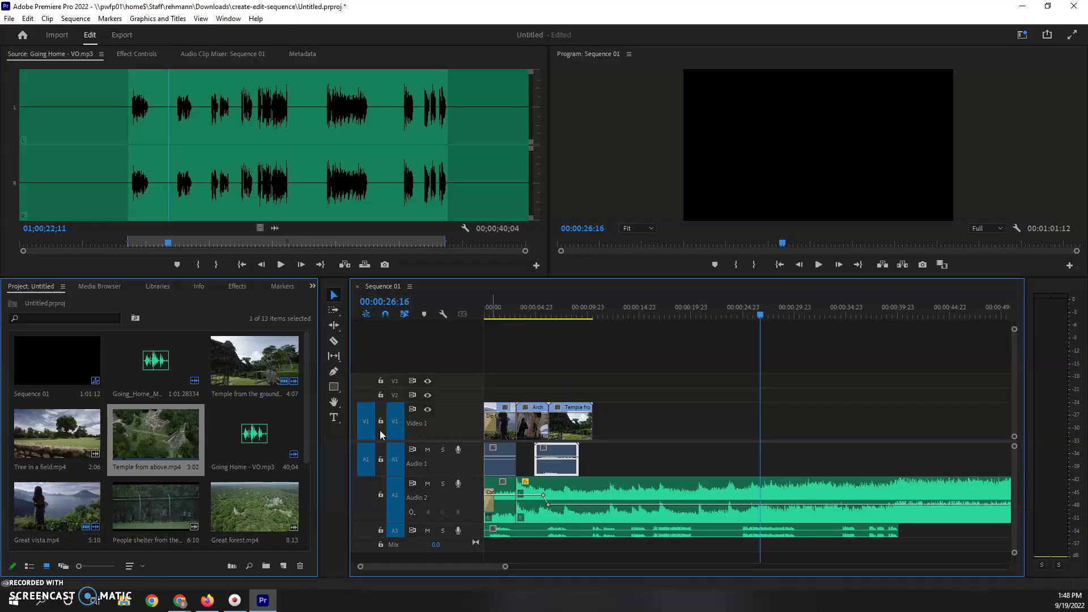
click(706, 531)
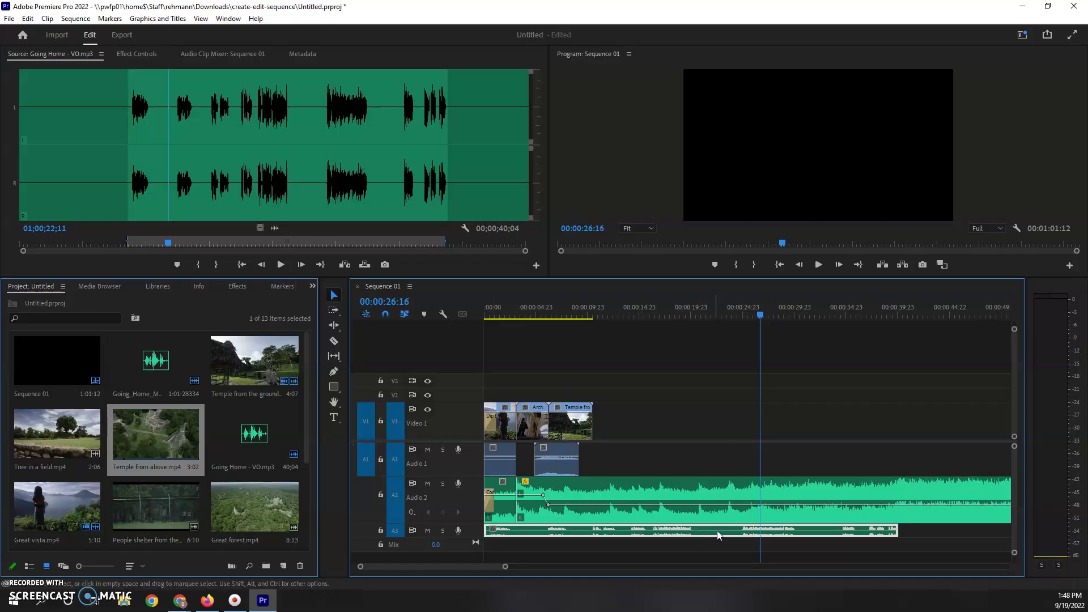
click(698, 309)
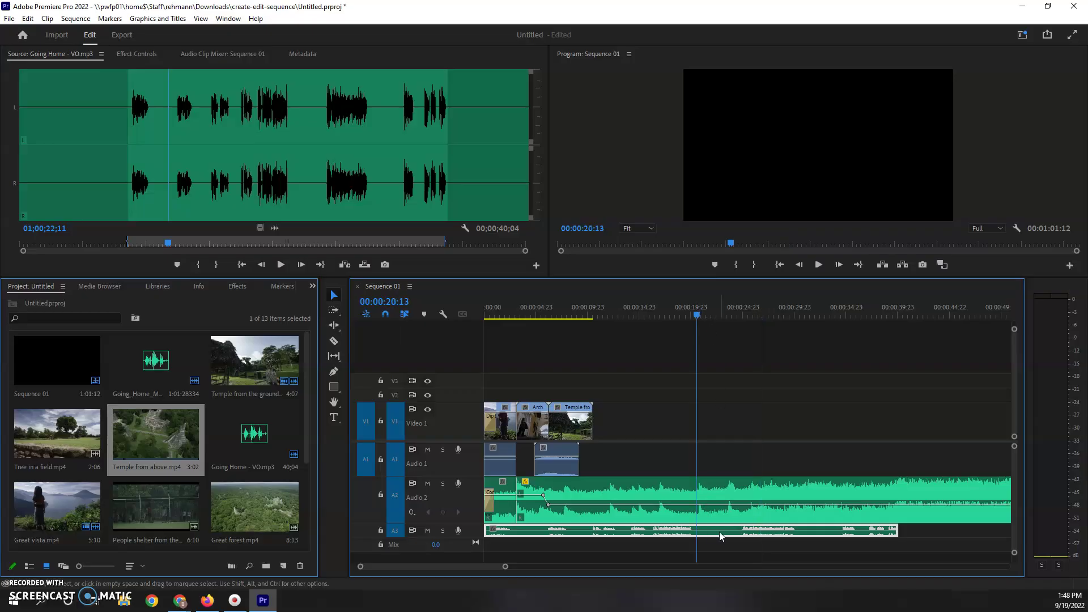
- Target only audio track A3 and split the voice-over clip at 00:00:20:13
click(395, 497)
click(395, 462)
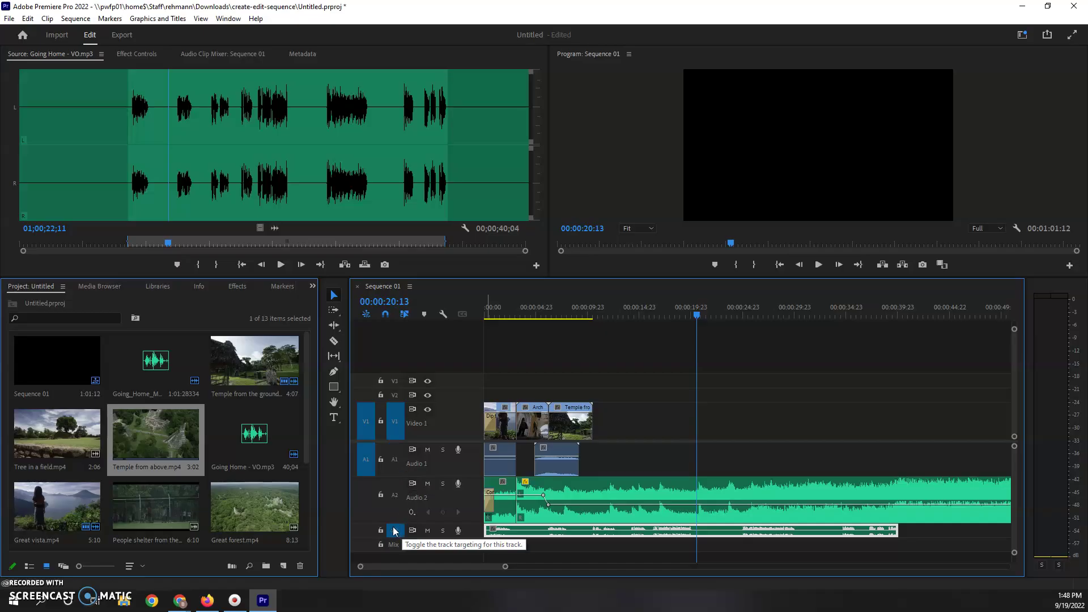
key(ctrl+k)
- Split the voice-over at 00:00:24:10, delete the piece between the two cuts, and ripple delete the gap on A3
drag(748, 312, 738, 314)
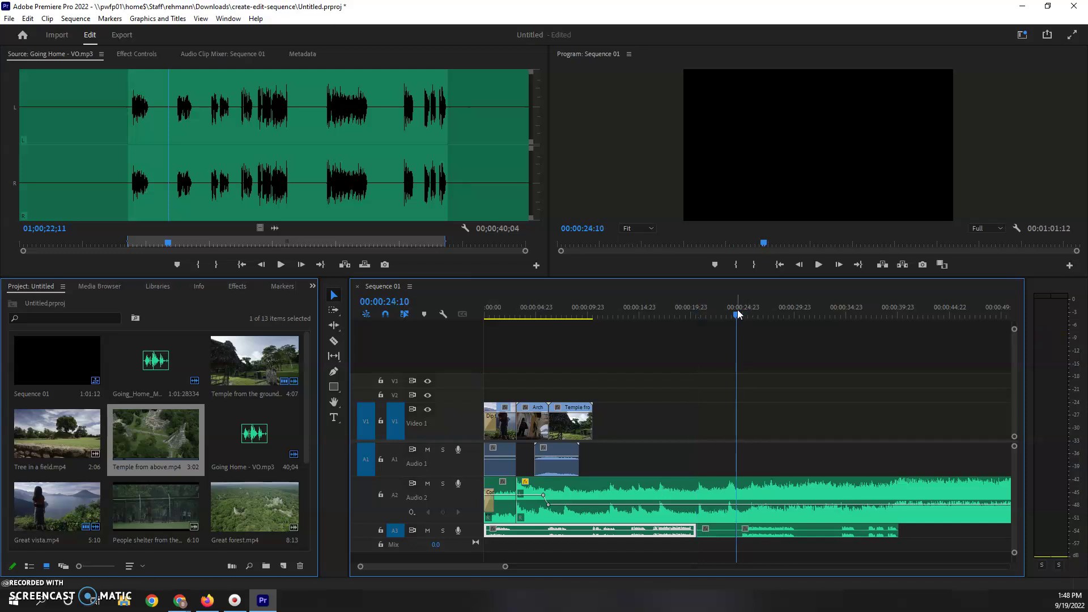
click(733, 531)
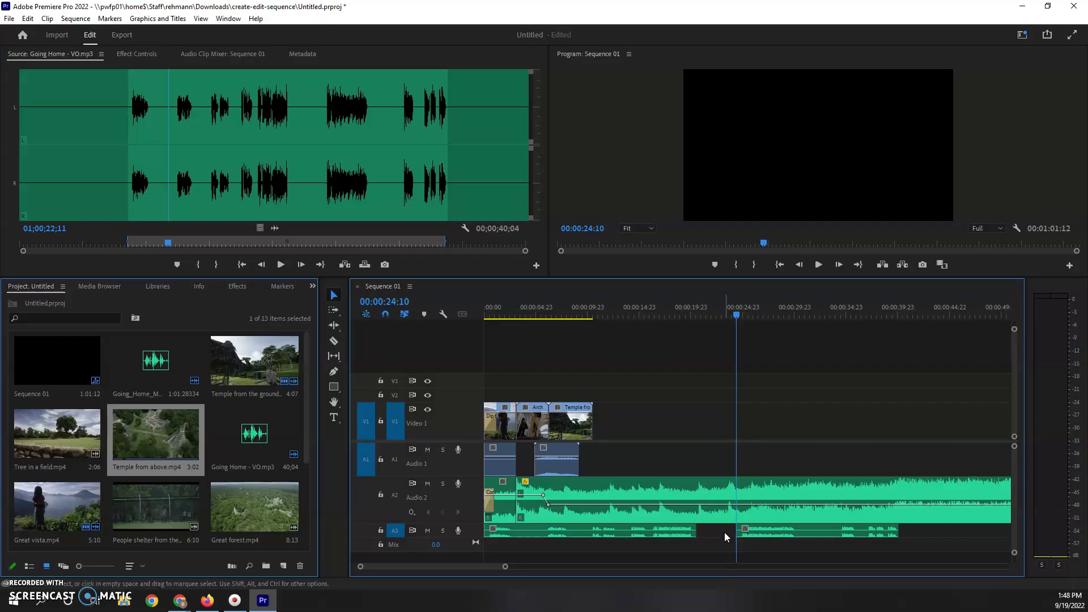
right_click(725, 532)
click(763, 540)
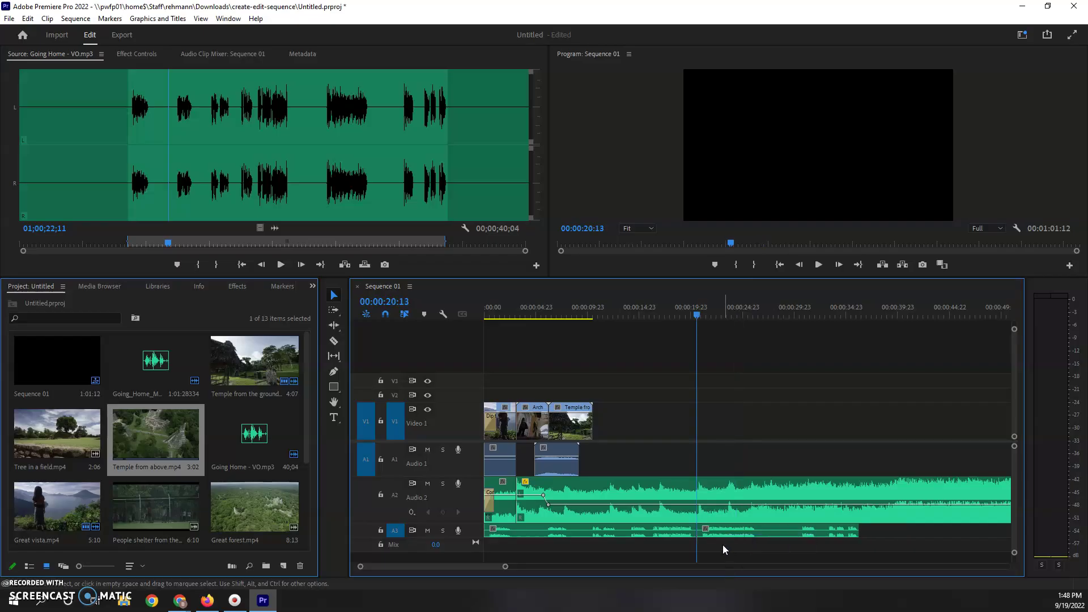
- Play back the voice-over across the closed gap at 00:00:20:13
click(680, 308)
key(space)
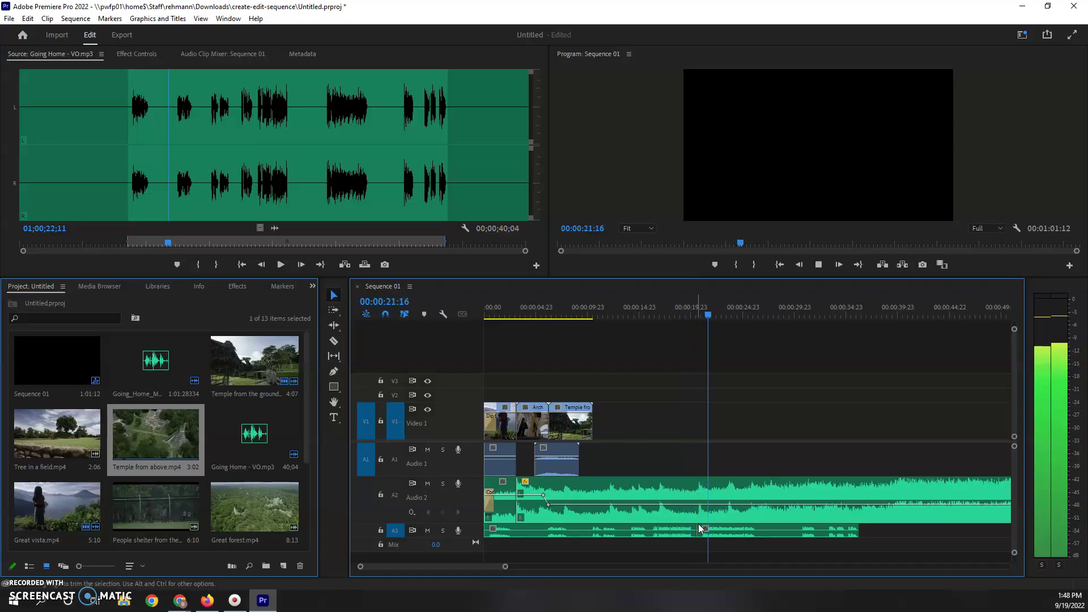
key(space)
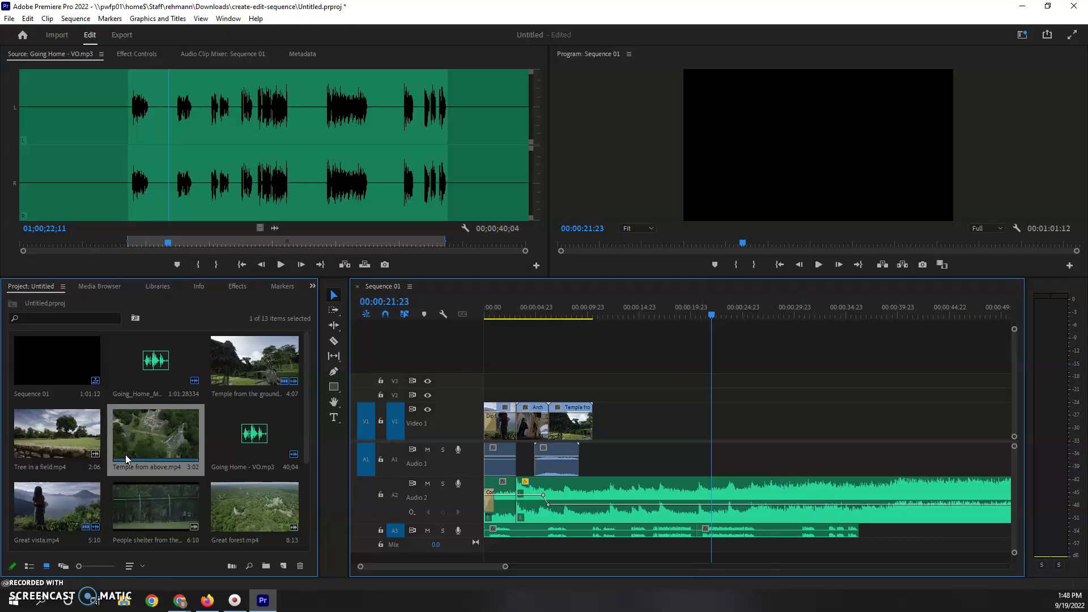
- Open the Kids rolling a tire clip in the Source Monitor and scrub the sequence near the end of the music
scroll(145, 490, down, 3)
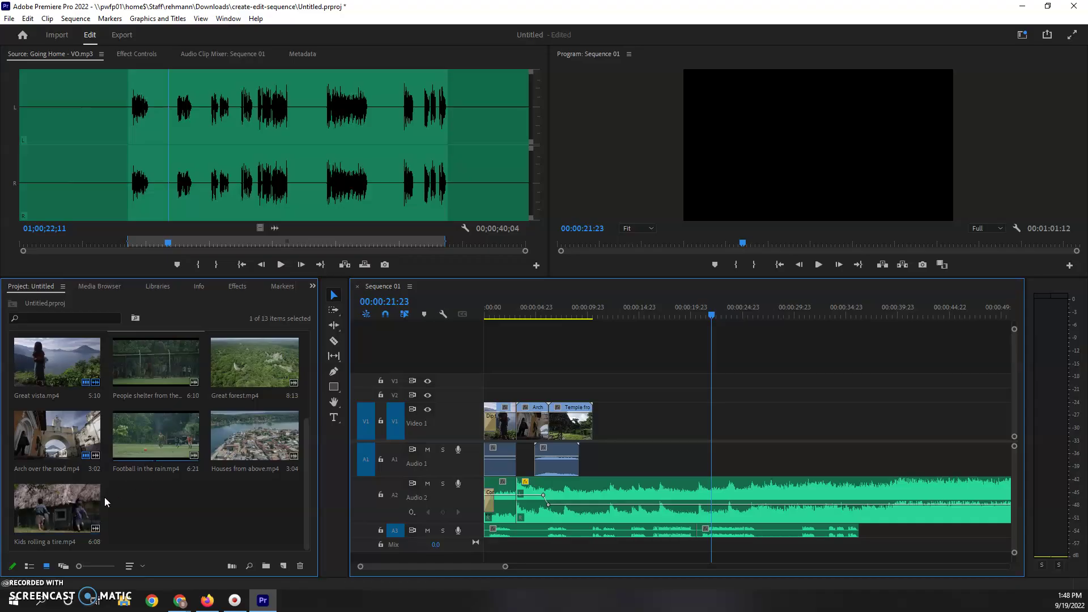
double_click(59, 522)
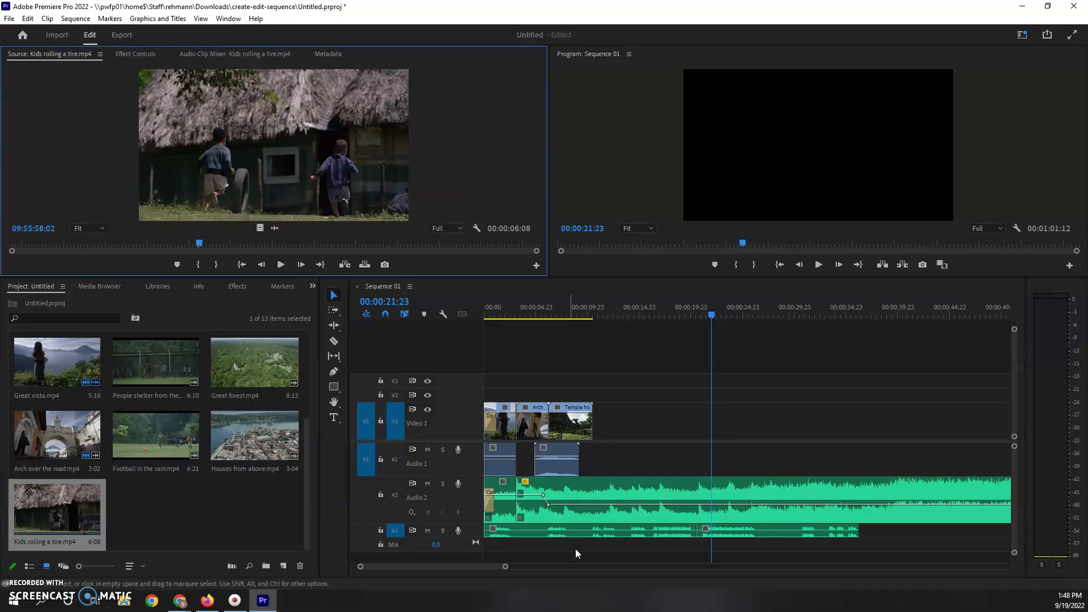
drag(505, 569, 585, 567)
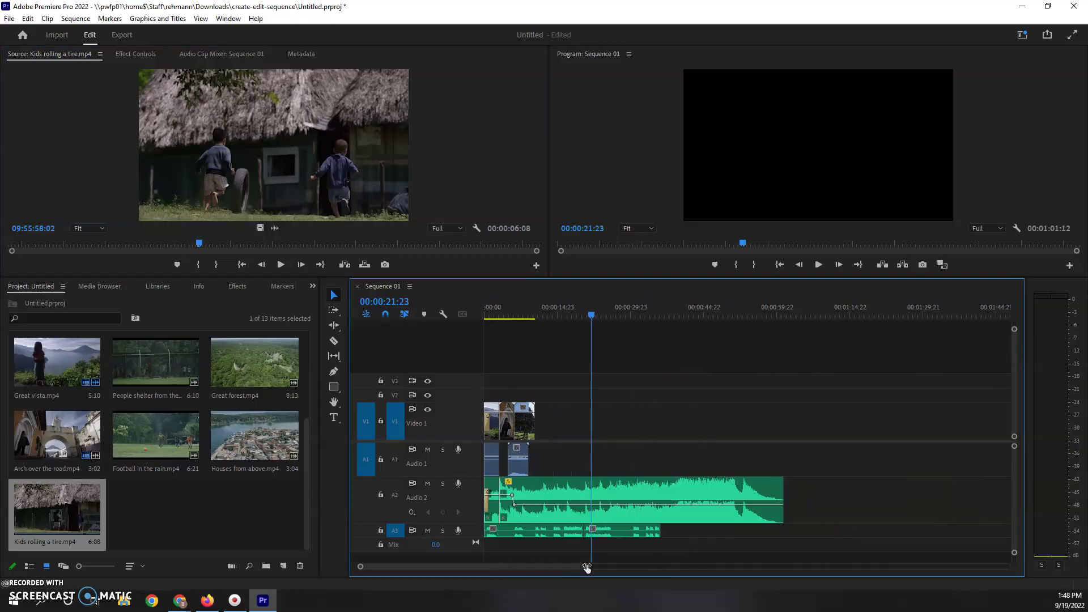
drag(730, 306, 743, 306)
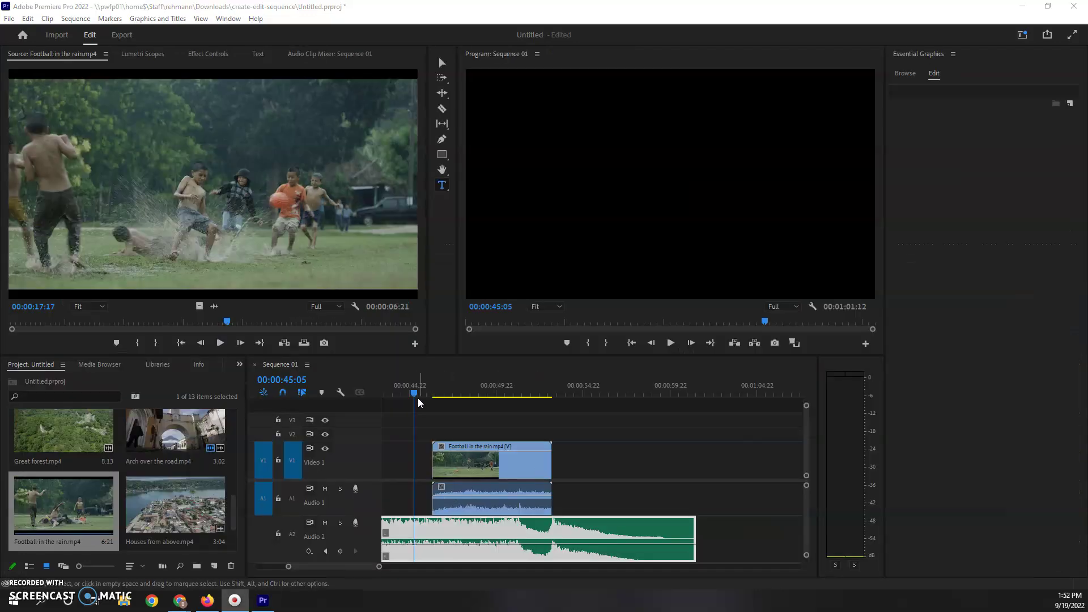
- Add music volume keyframes at the start of the Football in the rain clip and at 00:00:44:18, and raise the clip-start keyframe
click(433, 393)
mouse_move(435, 396)
mouse_down()
mouse_move(555, 400)
mouse_move(432, 405)
mouse_up()
click(339, 551)
click(407, 391)
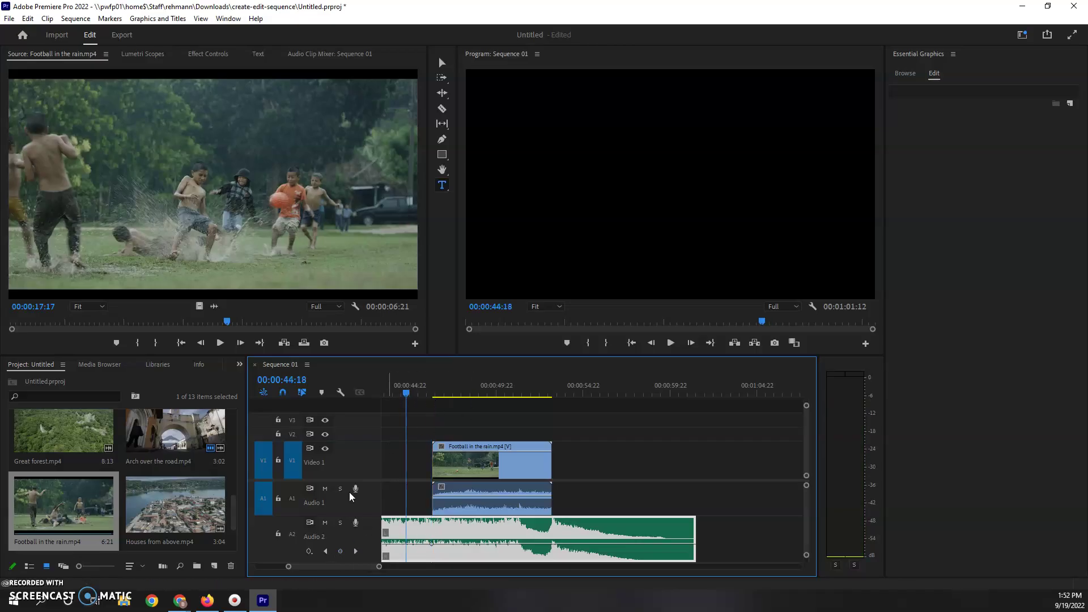
click(341, 552)
drag(432, 543, 431, 536)
- Place the playhead at 00:00:53:06 just past the football clip and switch to the Editing workspace
click(554, 392)
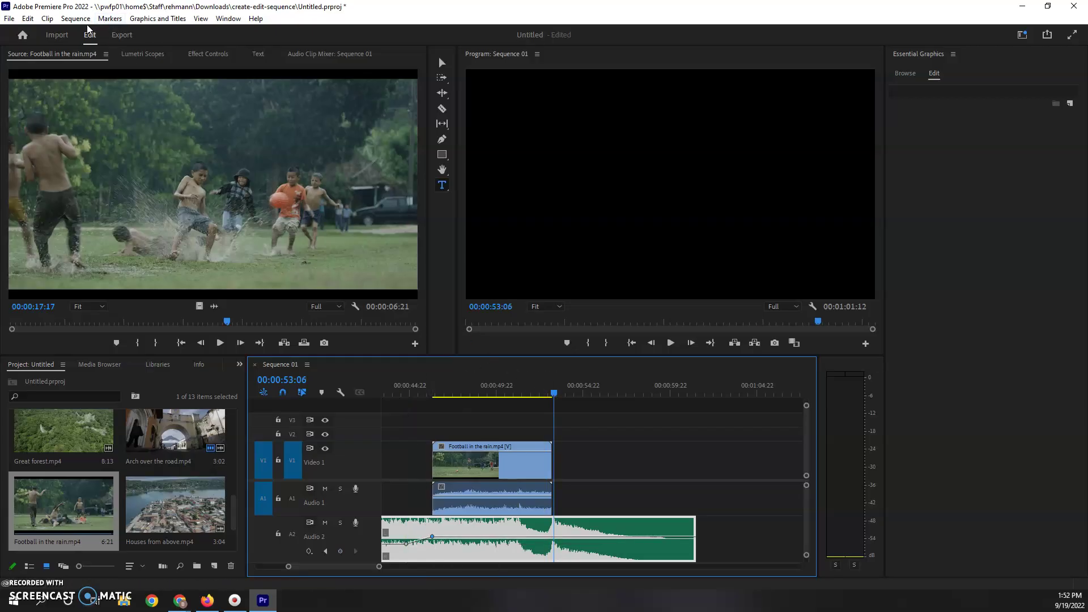
click(157, 18)
mouse_move(229, 18)
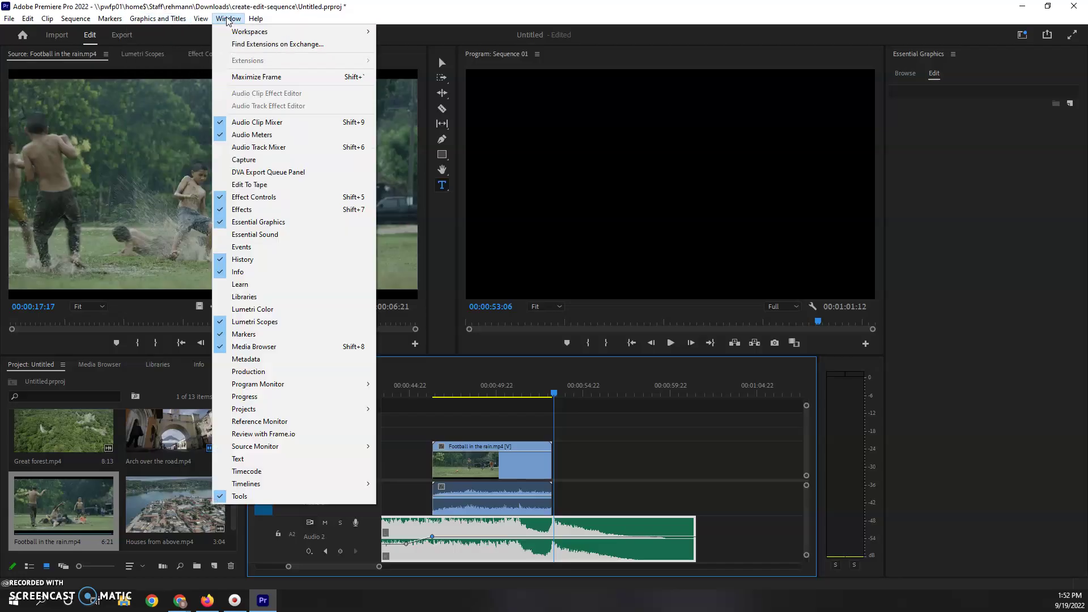
mouse_move(252, 34)
click(453, 107)
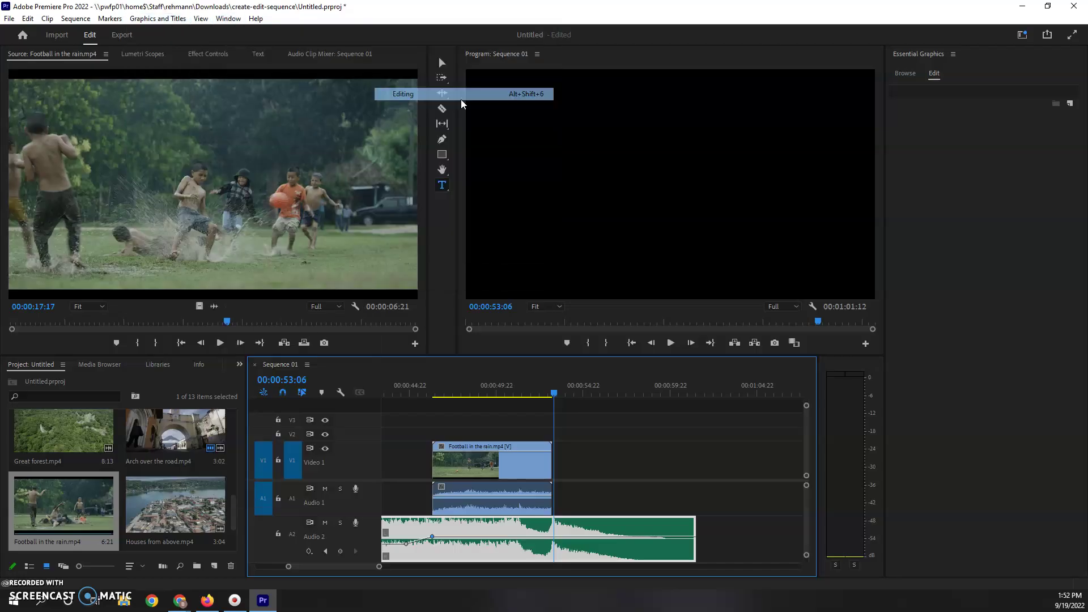
- Switch to the Graphics workspace
click(229, 18)
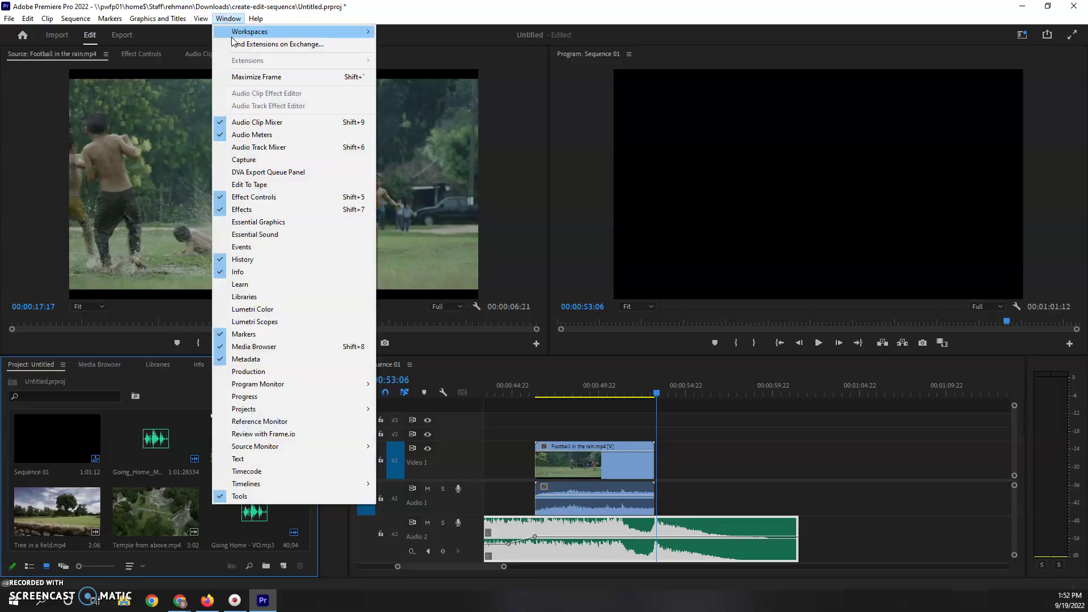
mouse_move(239, 33)
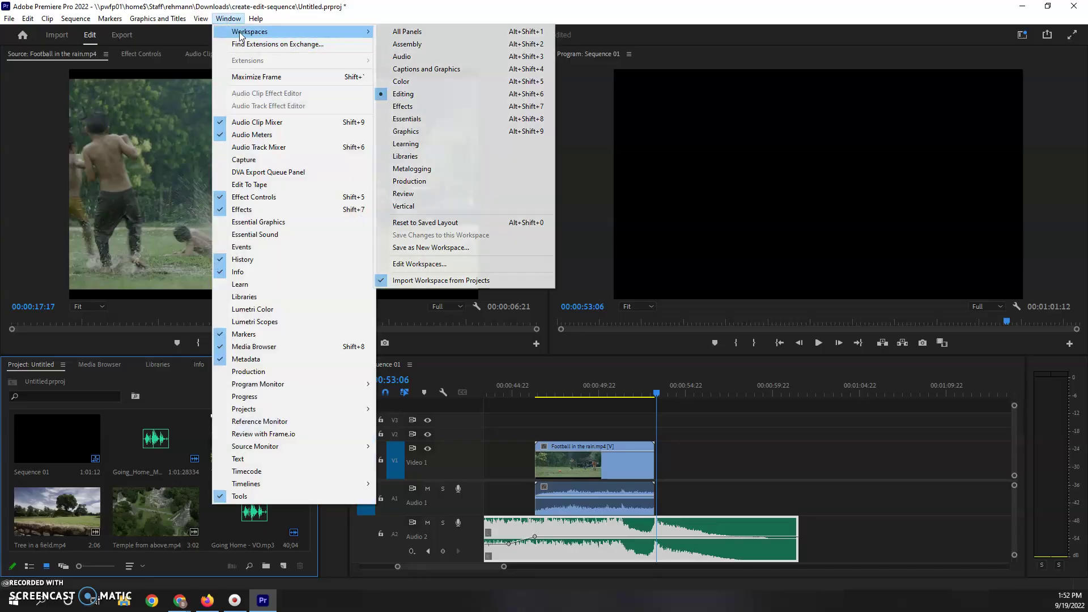
click(465, 134)
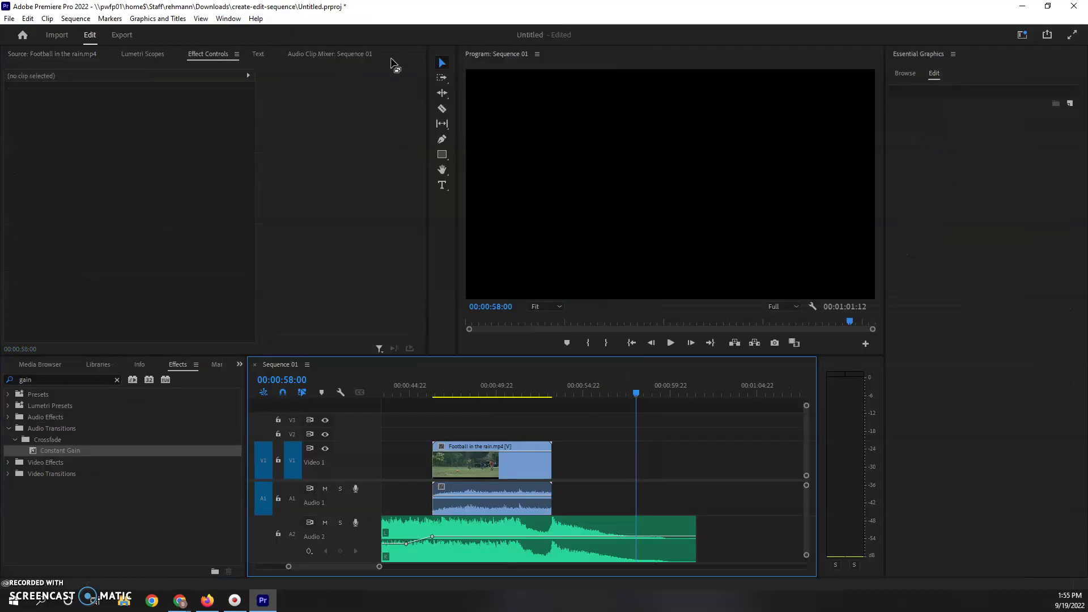
- Search the effects for "dip" to find the Dip to Black transition
click(984, 131)
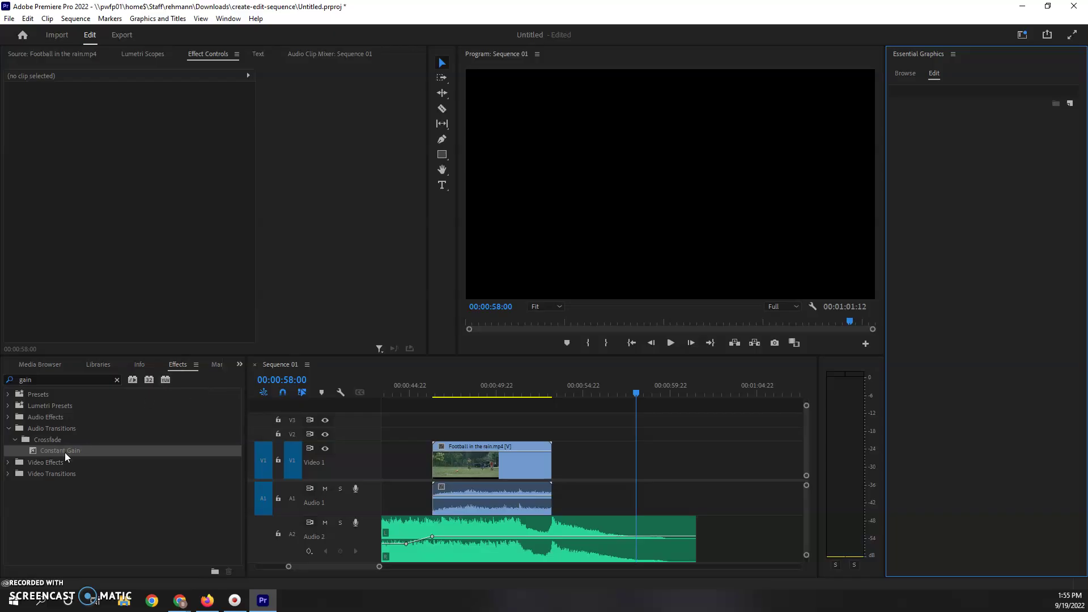
click(42, 380)
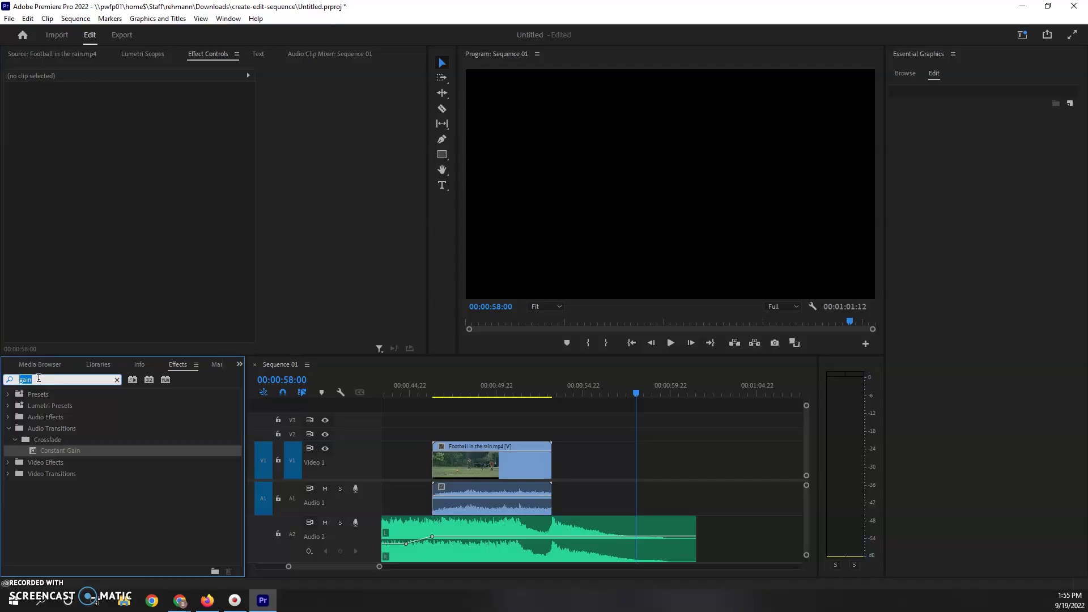
text(dup)
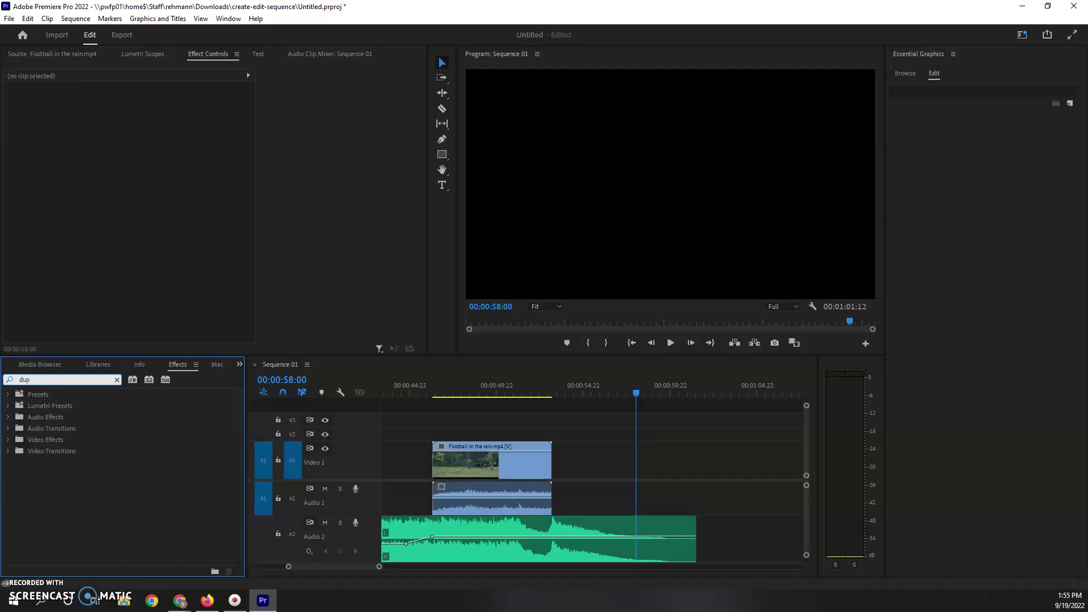
key(BackSpace)
key(BackSpace)
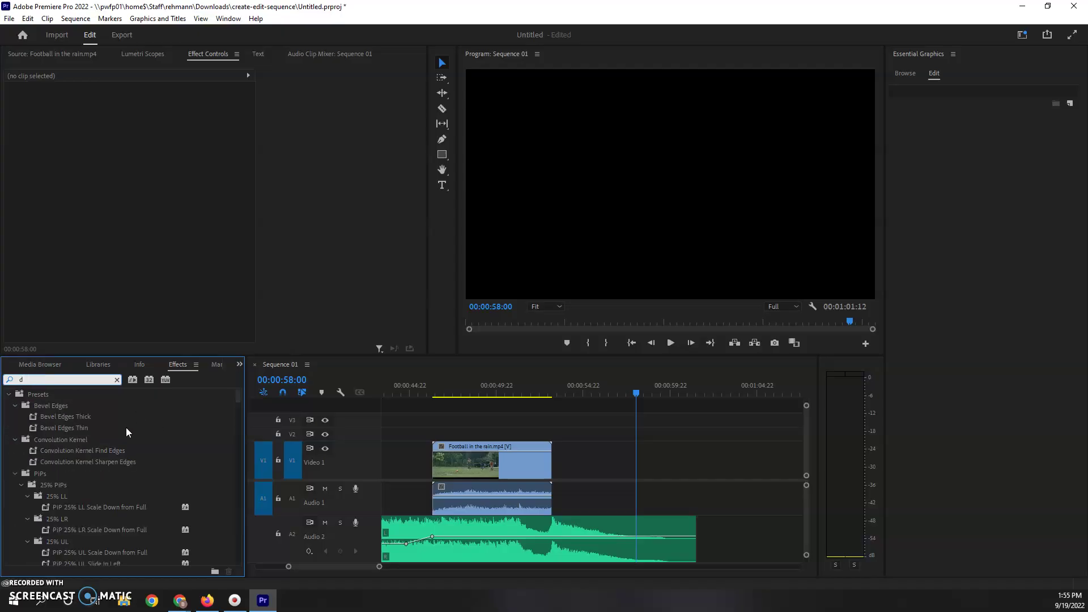
text(ip)
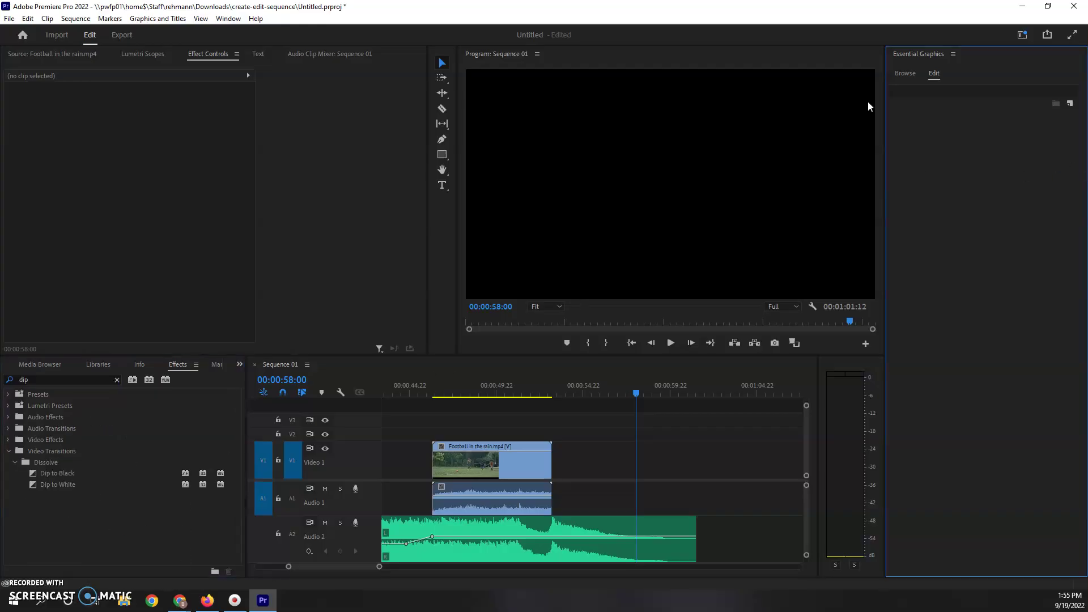
- Add the Basic Default Title template to V1 directly after the football clip and change its text to HOME
click(907, 74)
drag(987, 424, 588, 464)
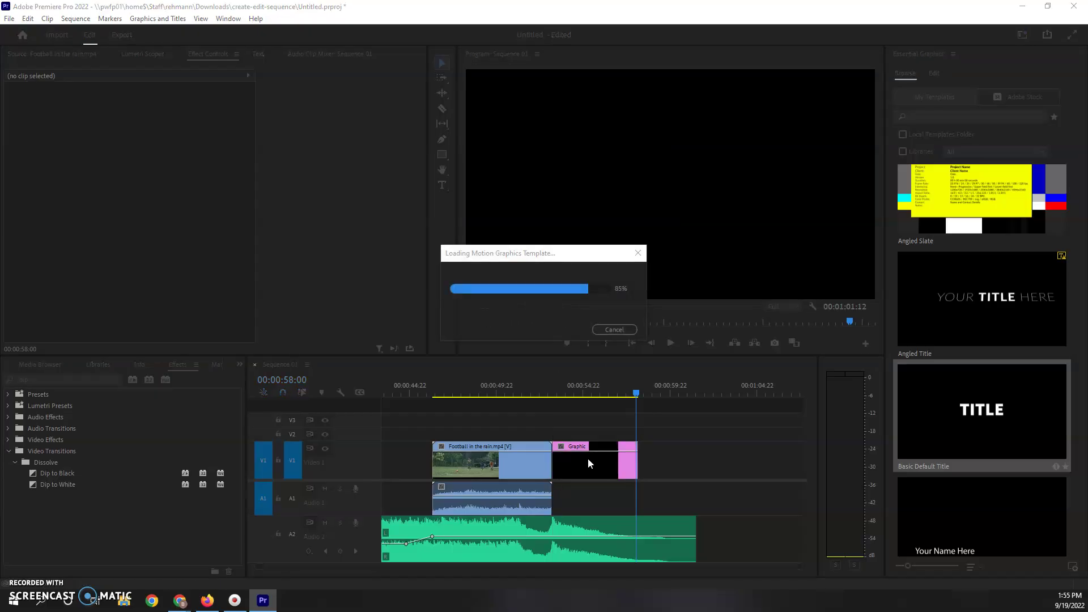
click(689, 180)
double_click(692, 181)
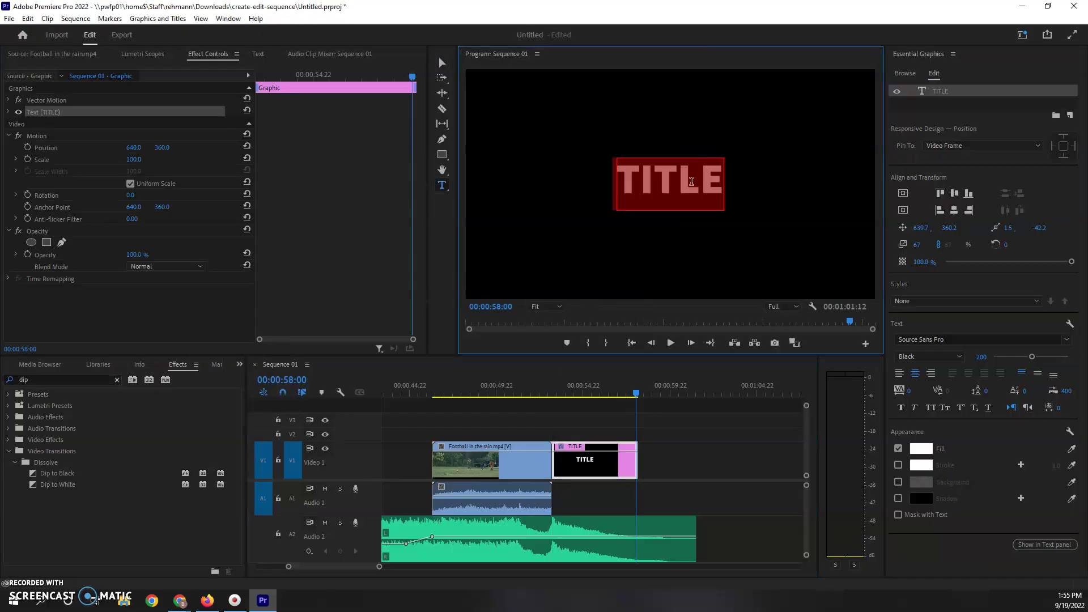
text(HOME)
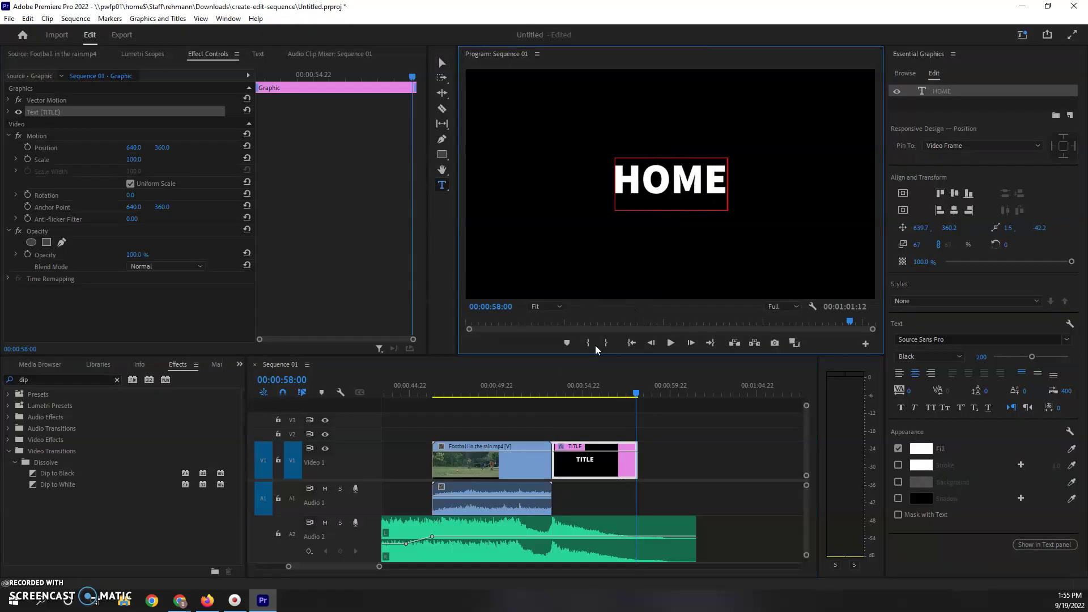
- Animate the HOME title's Scale from 100 at 00:00:53:04 to 135 at 00:00:57:20, and play back the growth
drag(340, 78, 258, 79)
click(30, 160)
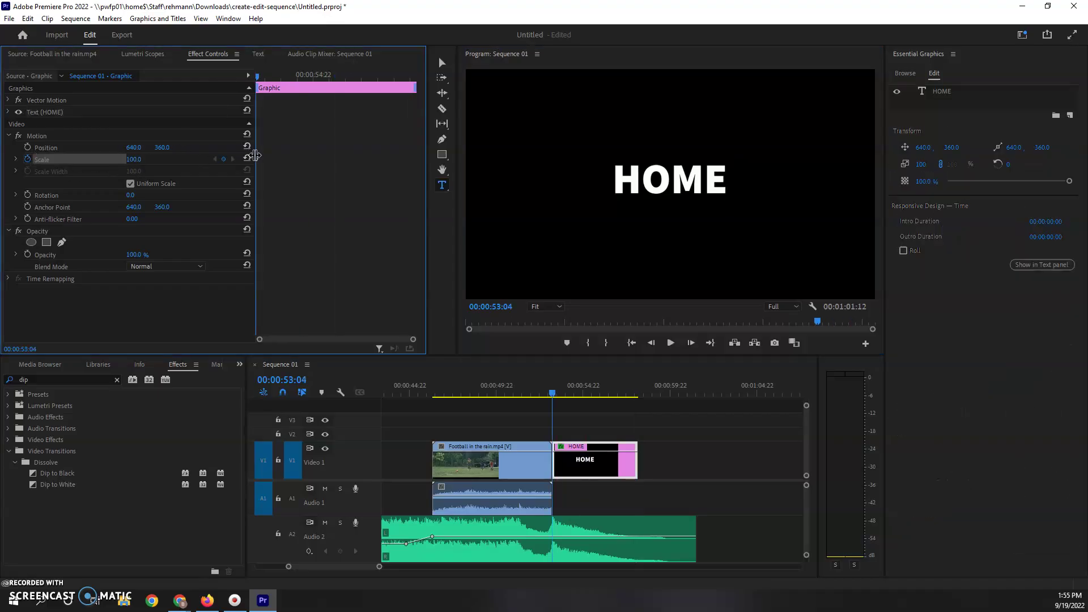
drag(367, 84, 407, 80)
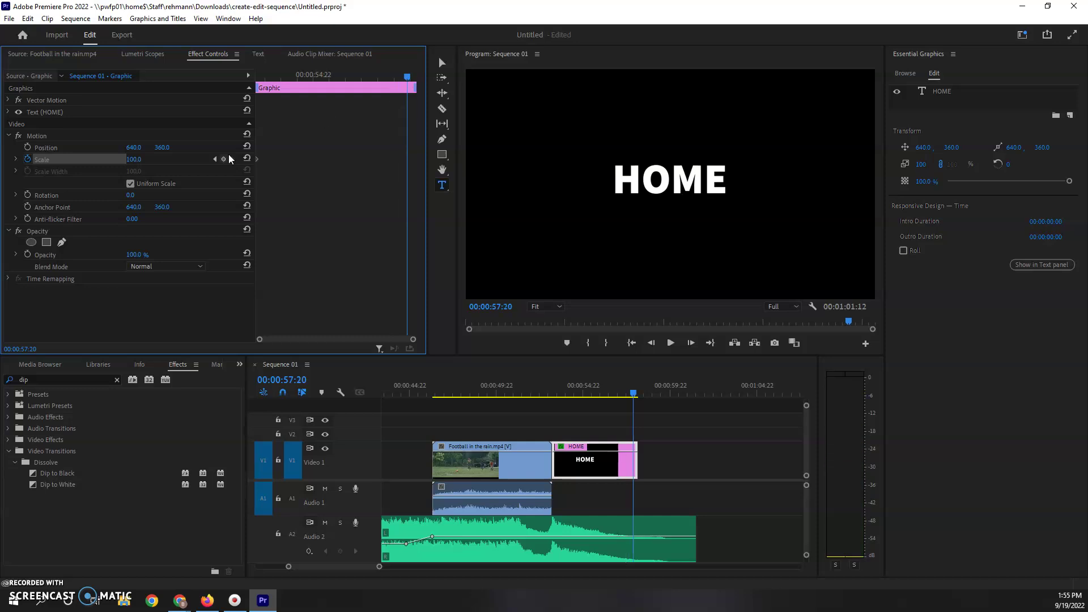
click(224, 159)
click(224, 159)
drag(153, 162, 172, 162)
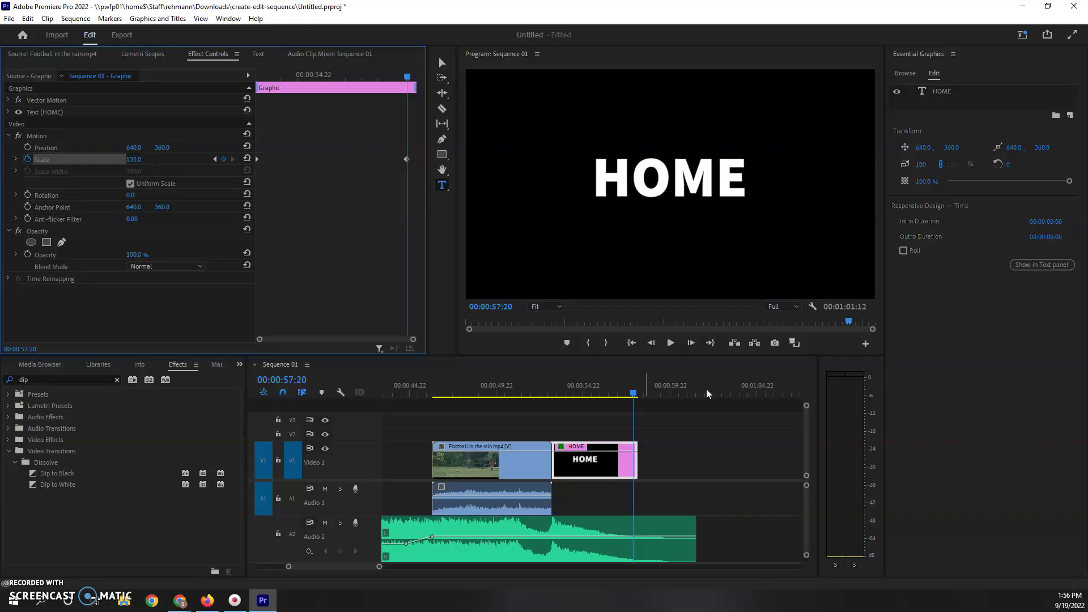
click(546, 390)
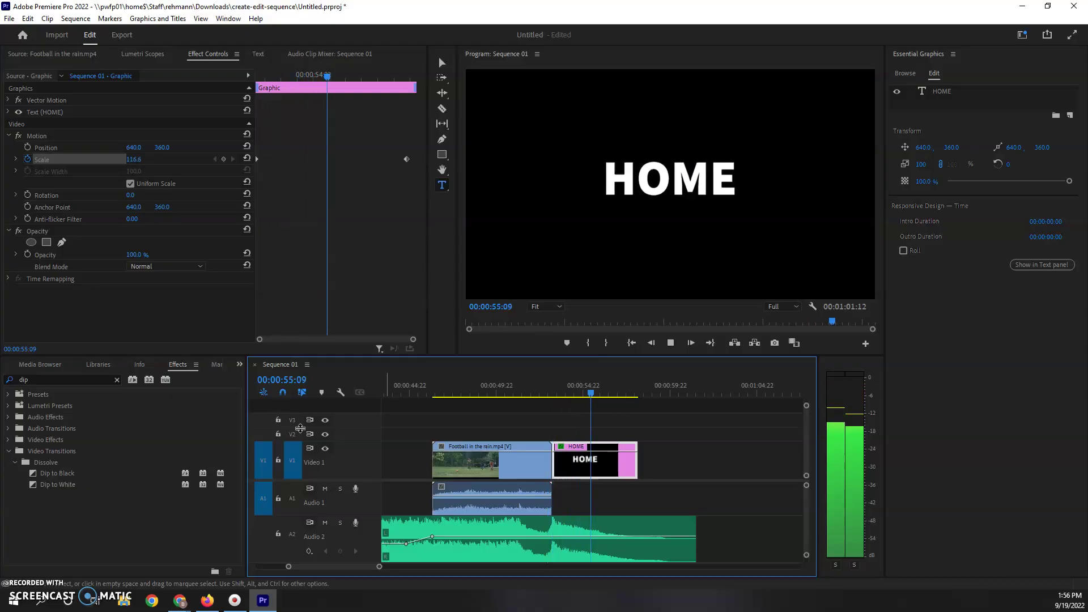
key(space)
- Apply the Dip to Black transition to the end of the HOME title and play back the fade
drag(57, 473, 247, 462)
mouse_move(631, 454)
mouse_down()
mouse_move(641, 472)
mouse_move(624, 465)
mouse_up()
key(space)
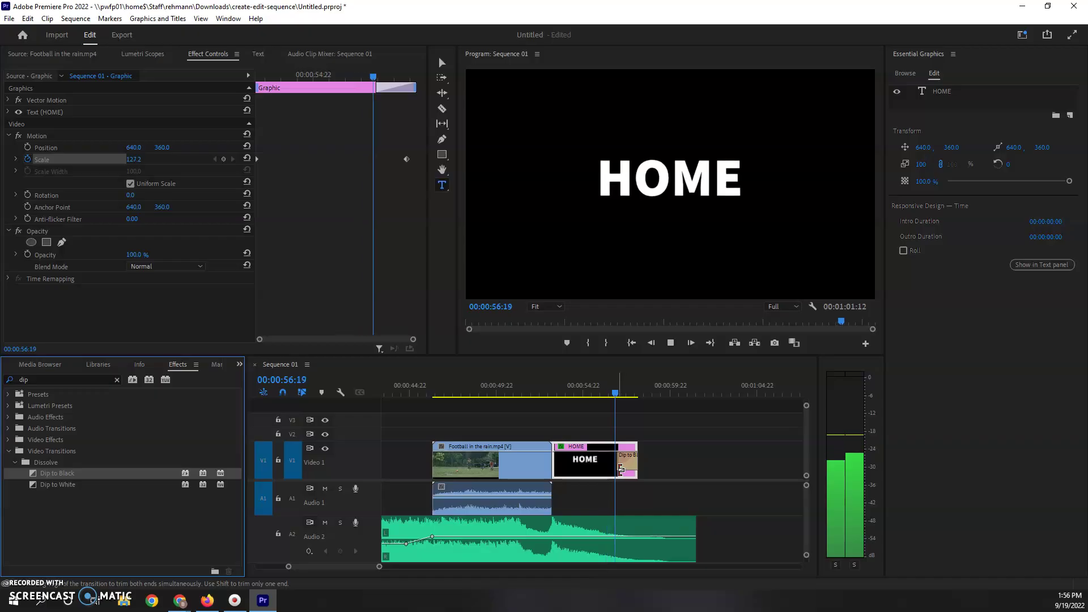
key(space)
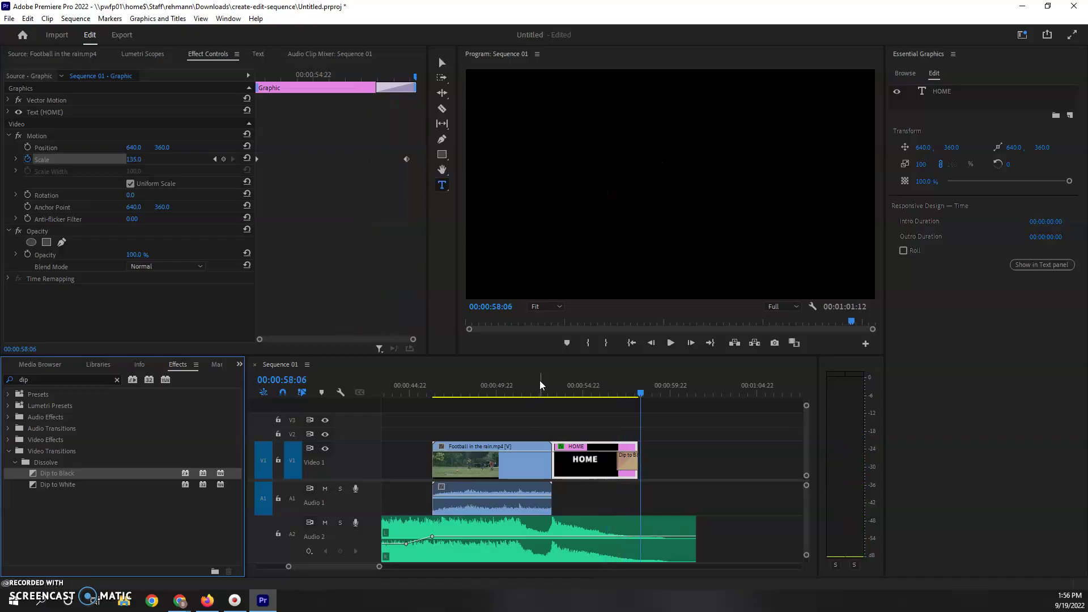
click(538, 386)
key(space)
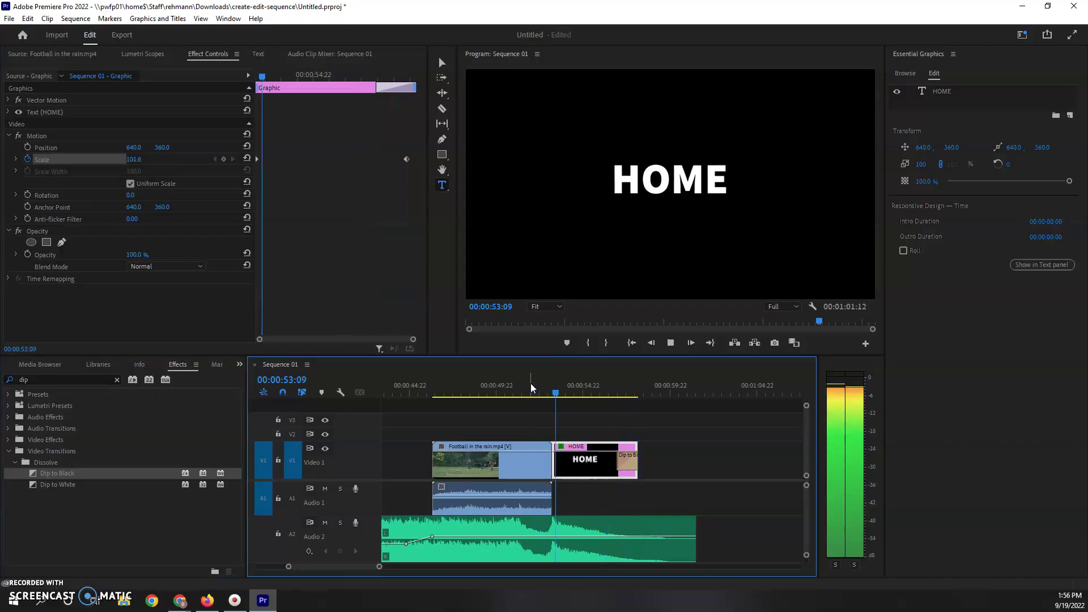
key(space)
- Select all the clips in the sequence and clear the selection
drag(379, 569, 418, 574)
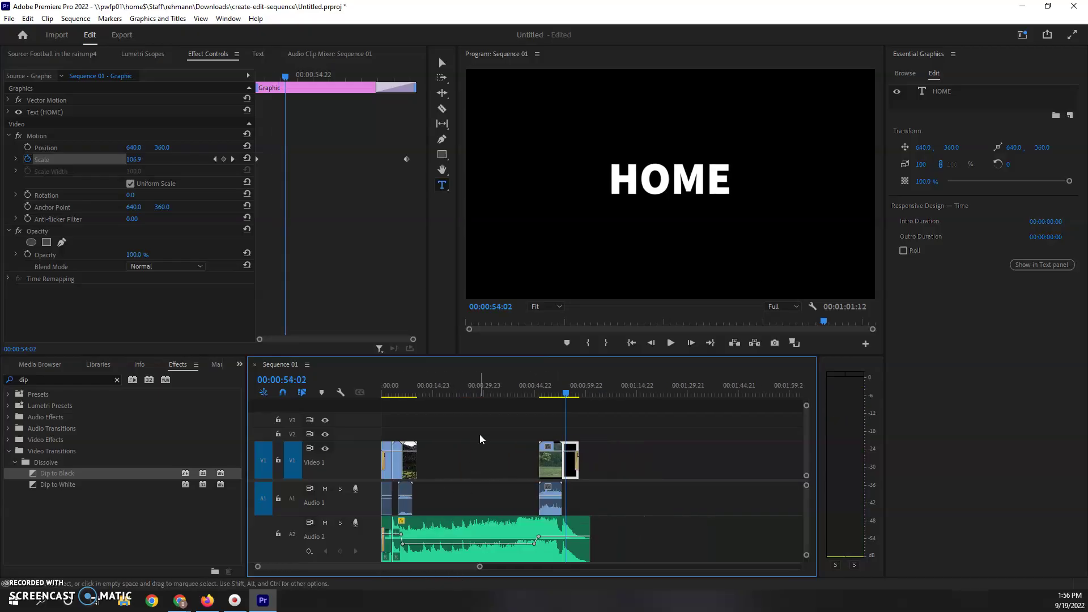
click(9, 19)
click(639, 433)
key(ctrl+a)
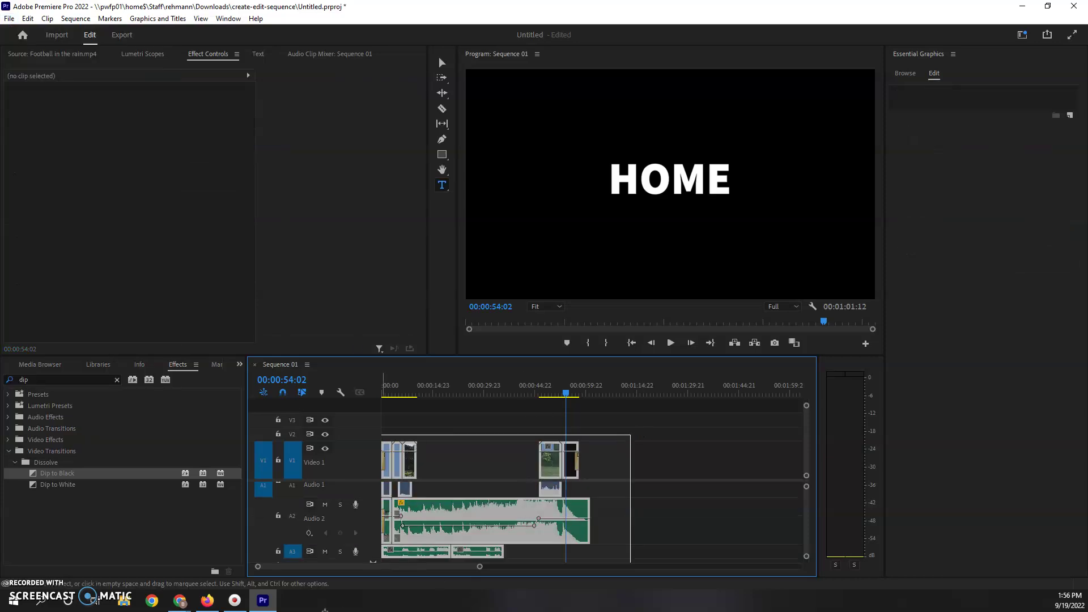
click(713, 491)
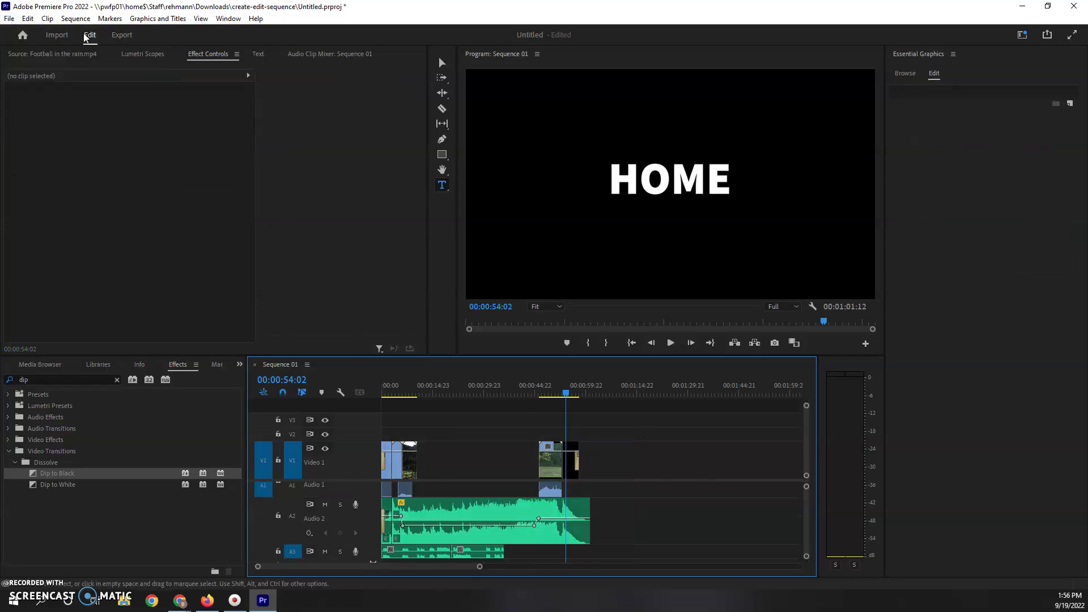
- Open the media export settings for Sequence 01 and check the Desktop save location without changing it
click(9, 19)
mouse_move(114, 373)
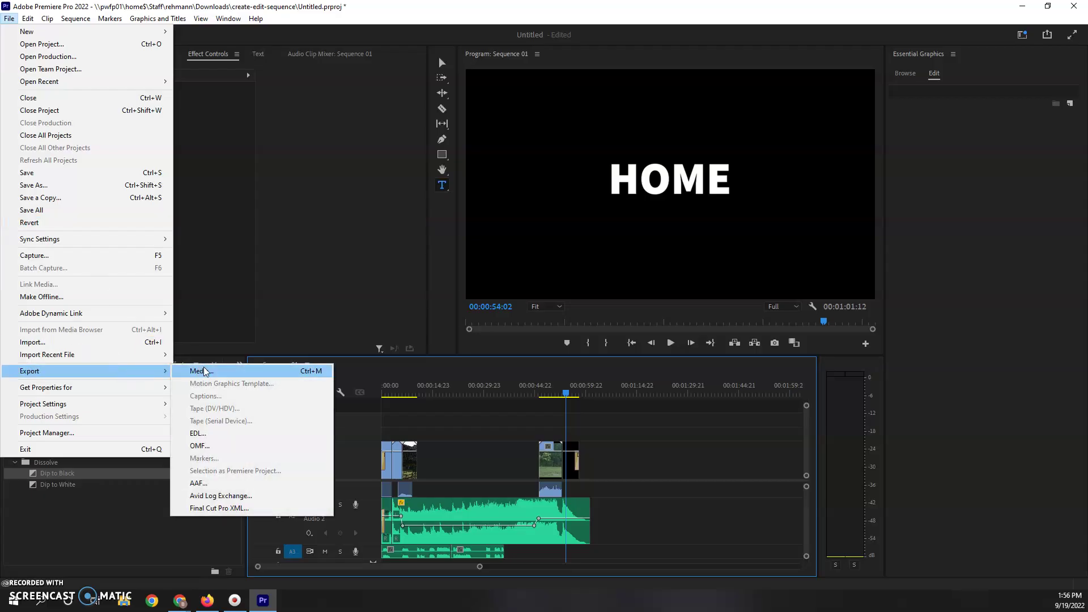
click(208, 371)
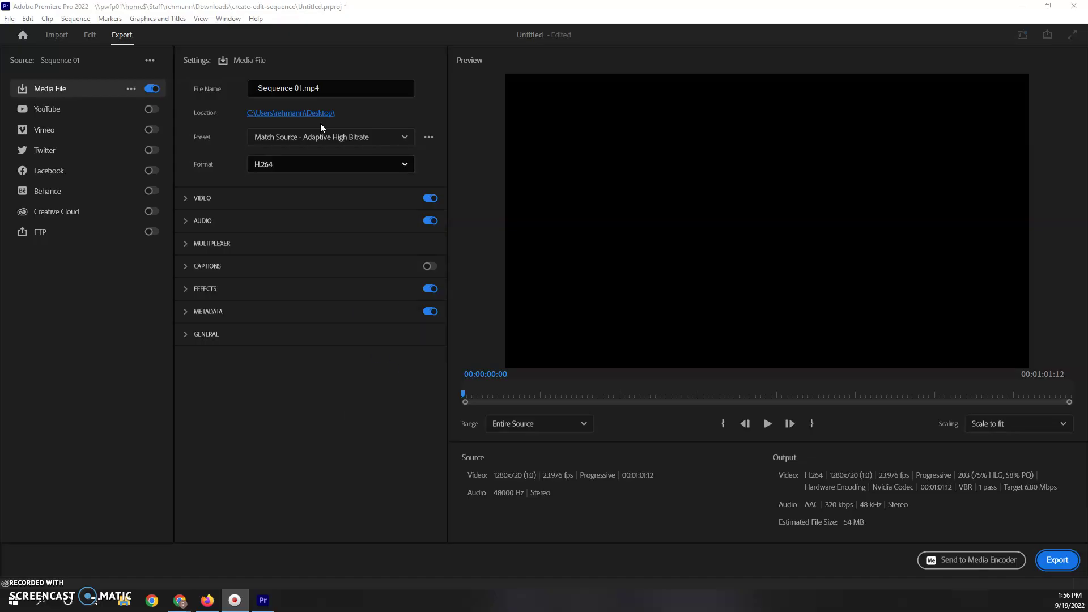
click(301, 114)
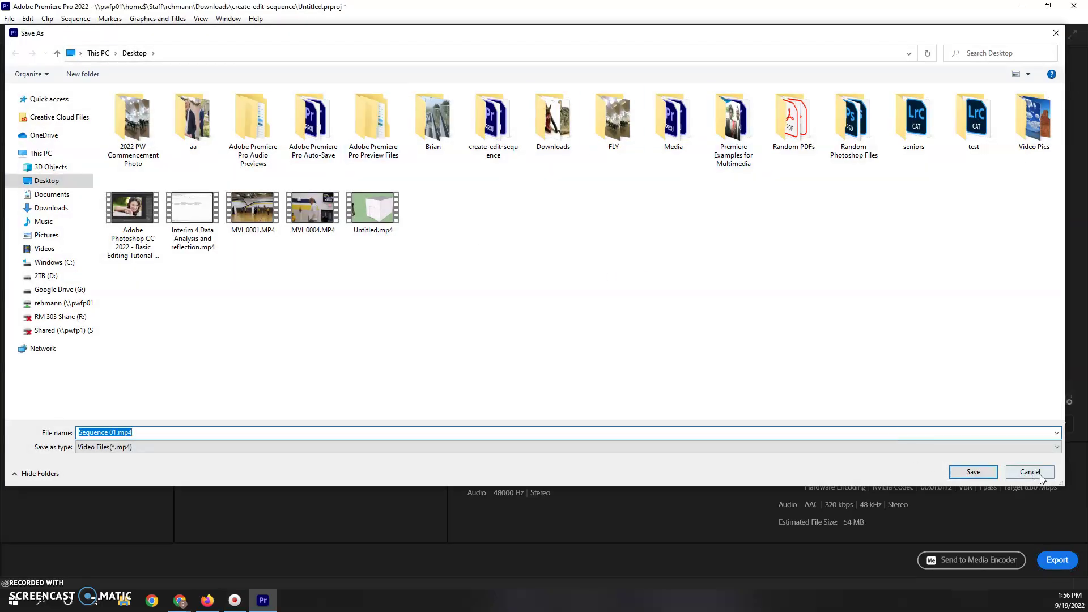
click(1030, 472)
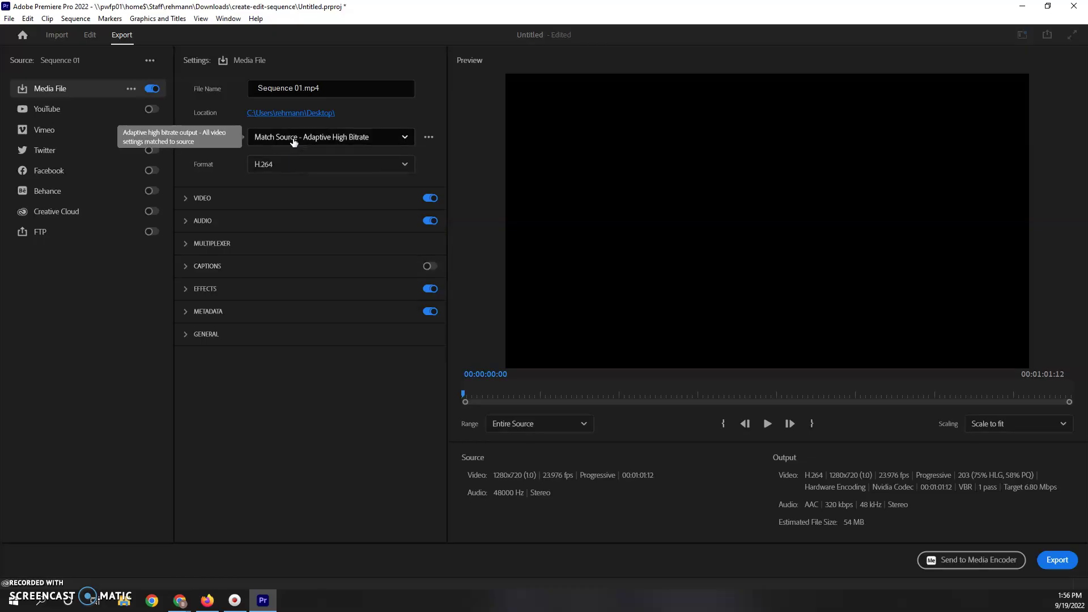